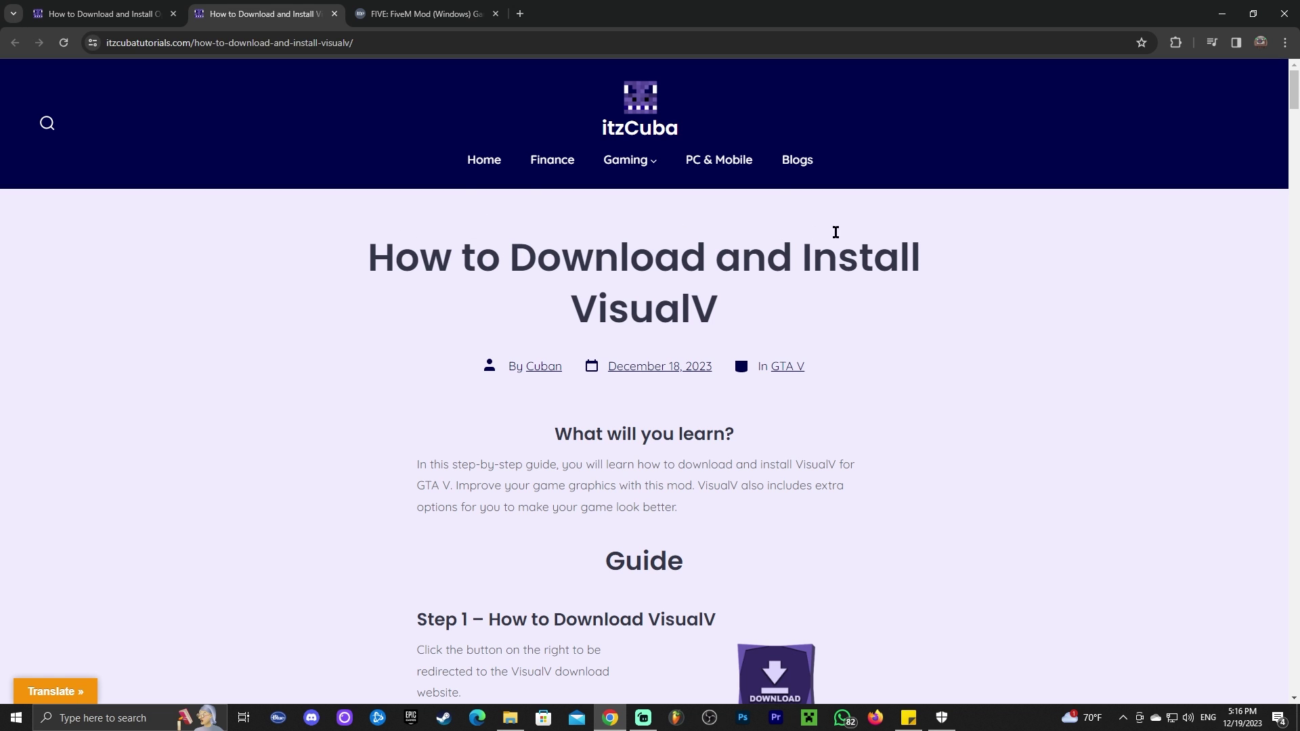
- Compare the VisualV and OpenIV install guides, switching between their tabs and scrolling
scroll(835, 232, "down", 15)
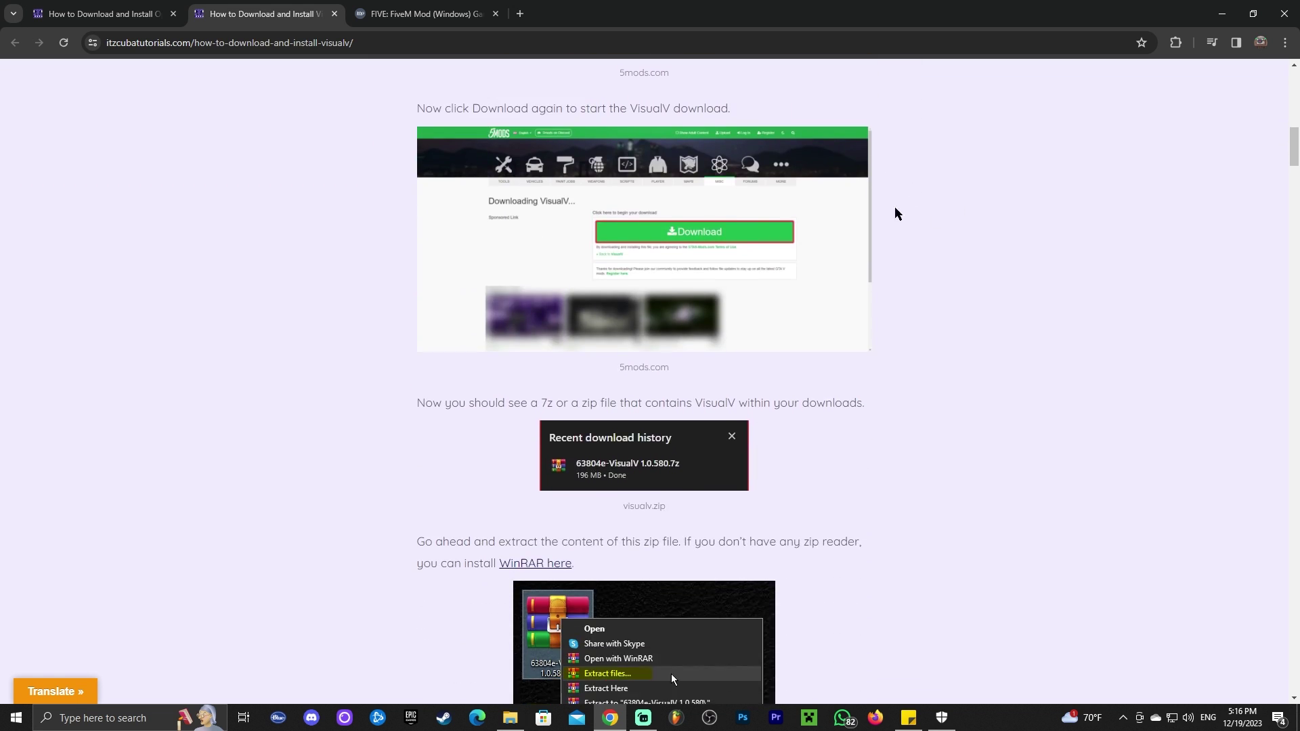
scroll(895, 209, "down", 15)
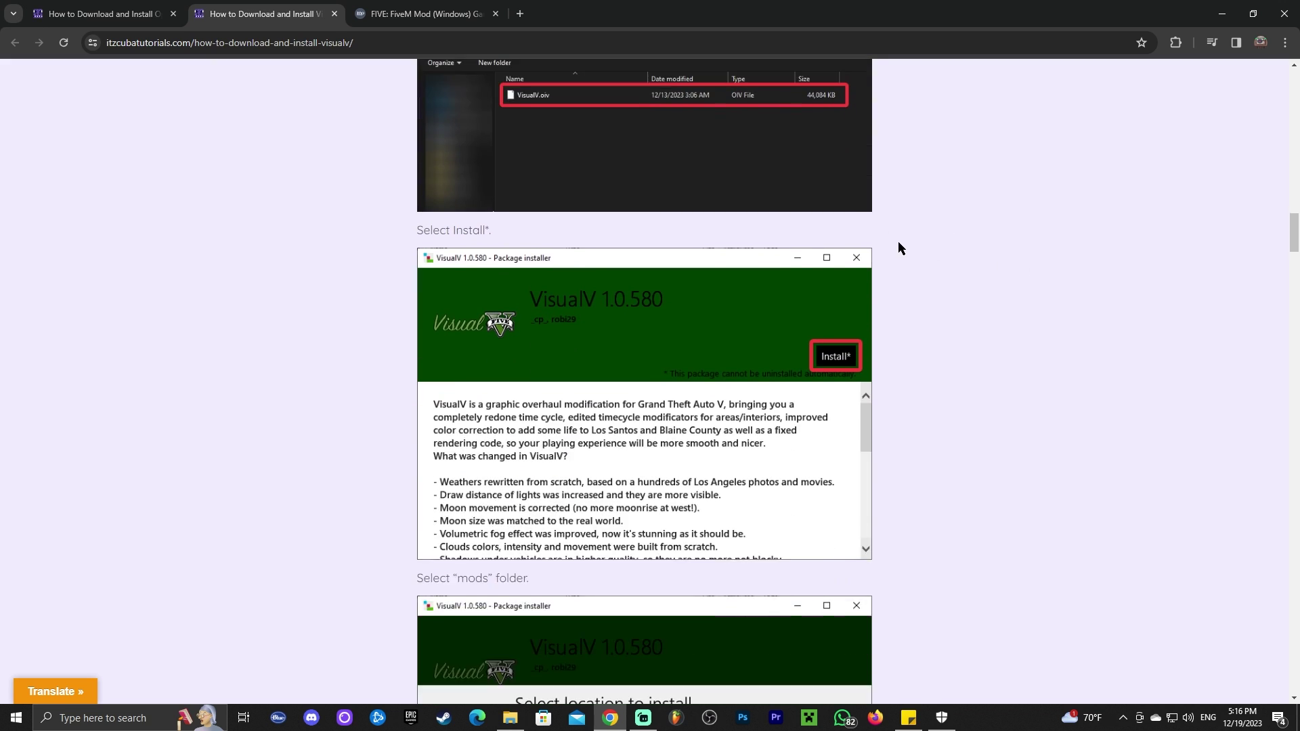
scroll(1051, 275, "up", 15)
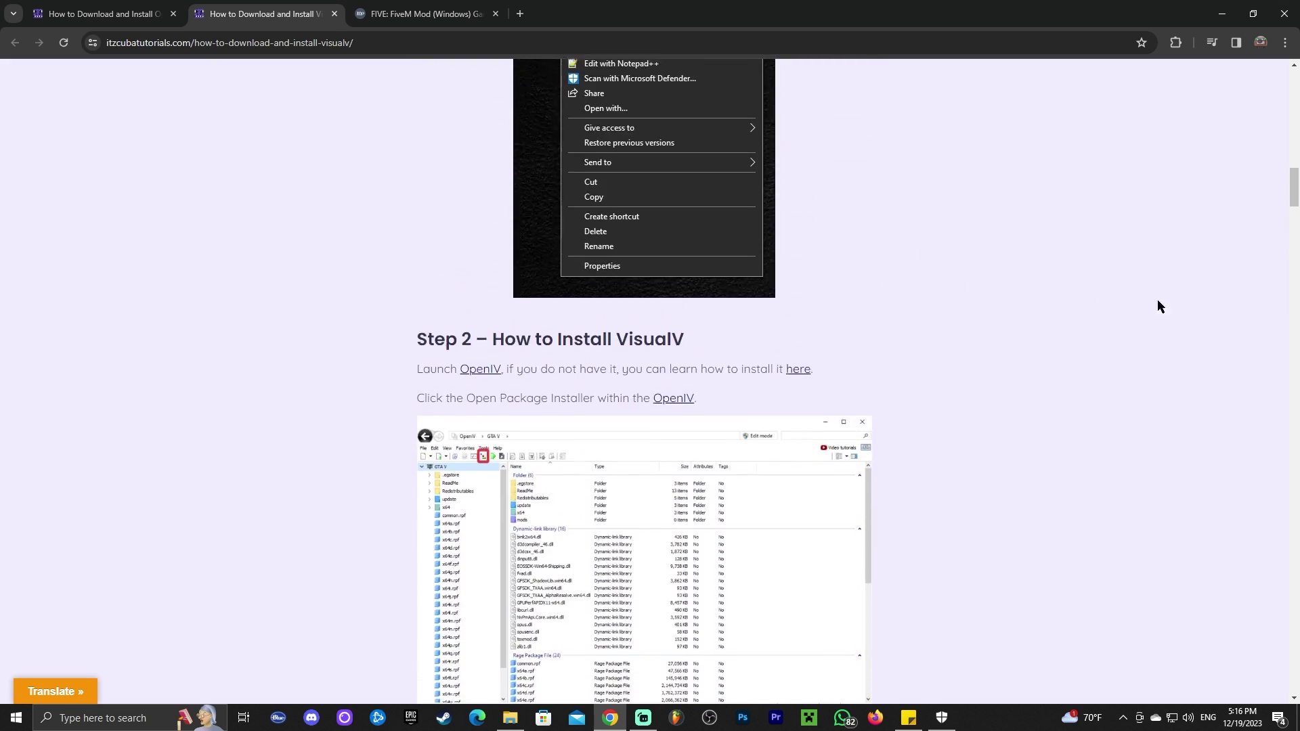
scroll(651, 266, "up", 10)
left_click(126, 10)
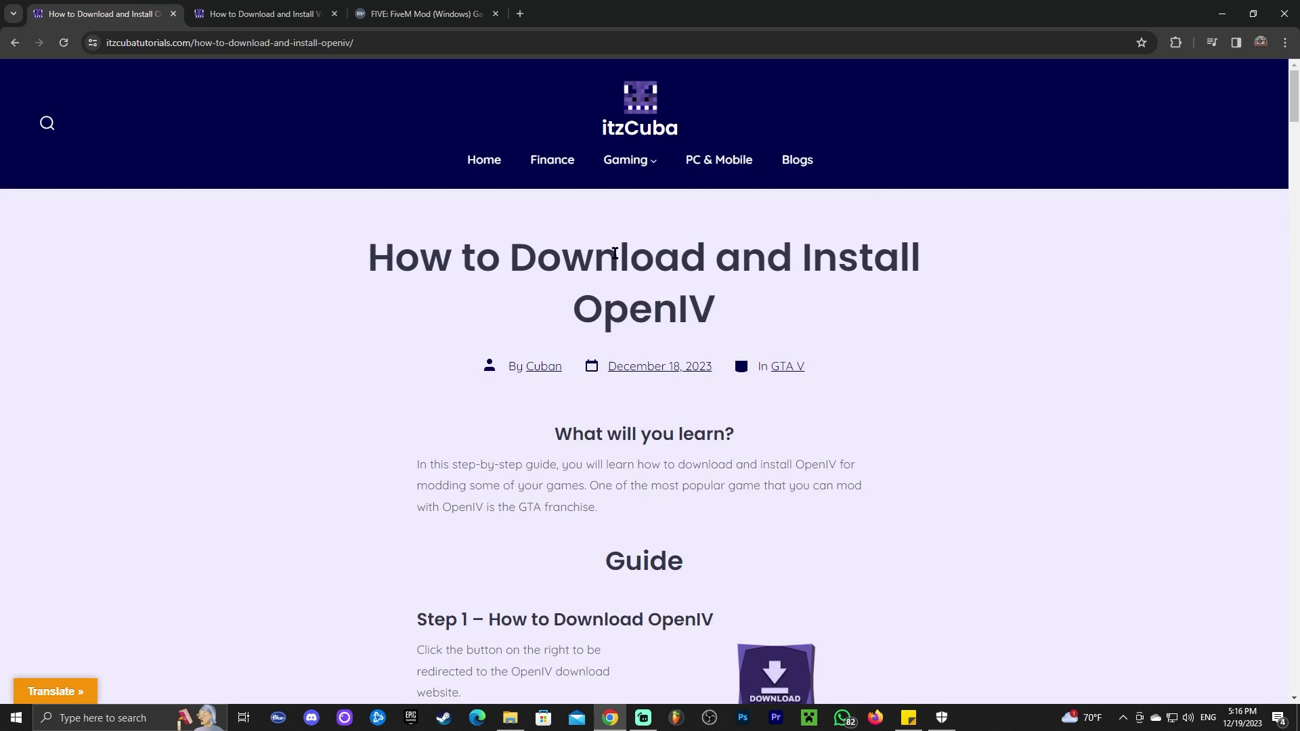
scroll(682, 297, "down", 15)
key("ctrl+Tab")
scroll(696, 253, "up", 5)
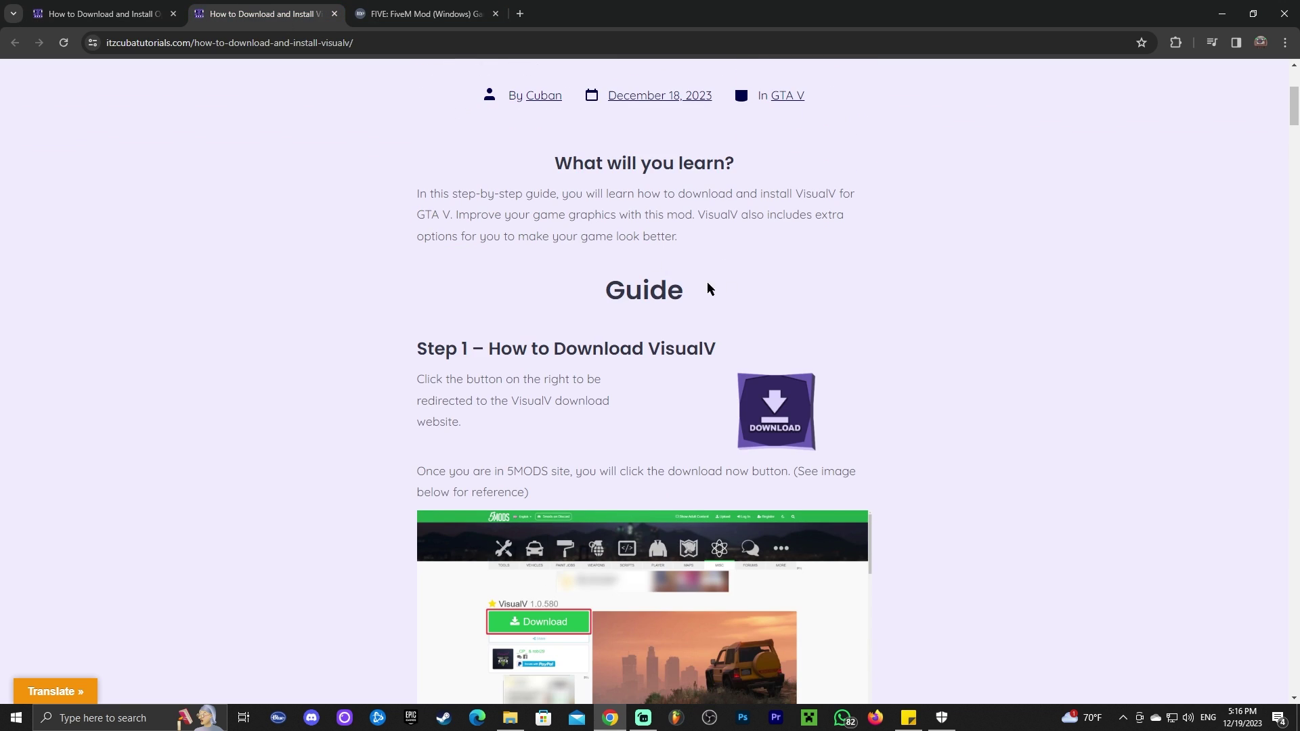
scroll(708, 289, "down", 12)
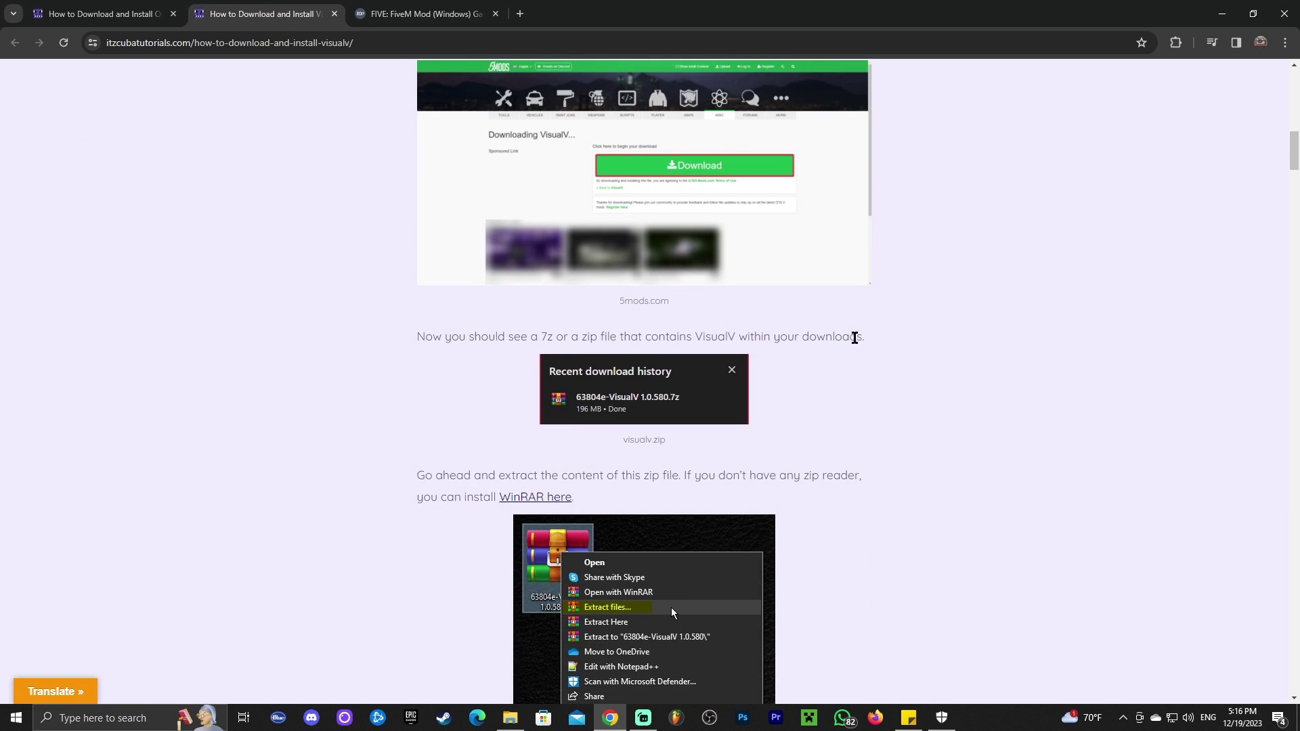
left_click(102, 14)
scroll(848, 352, "up", 8)
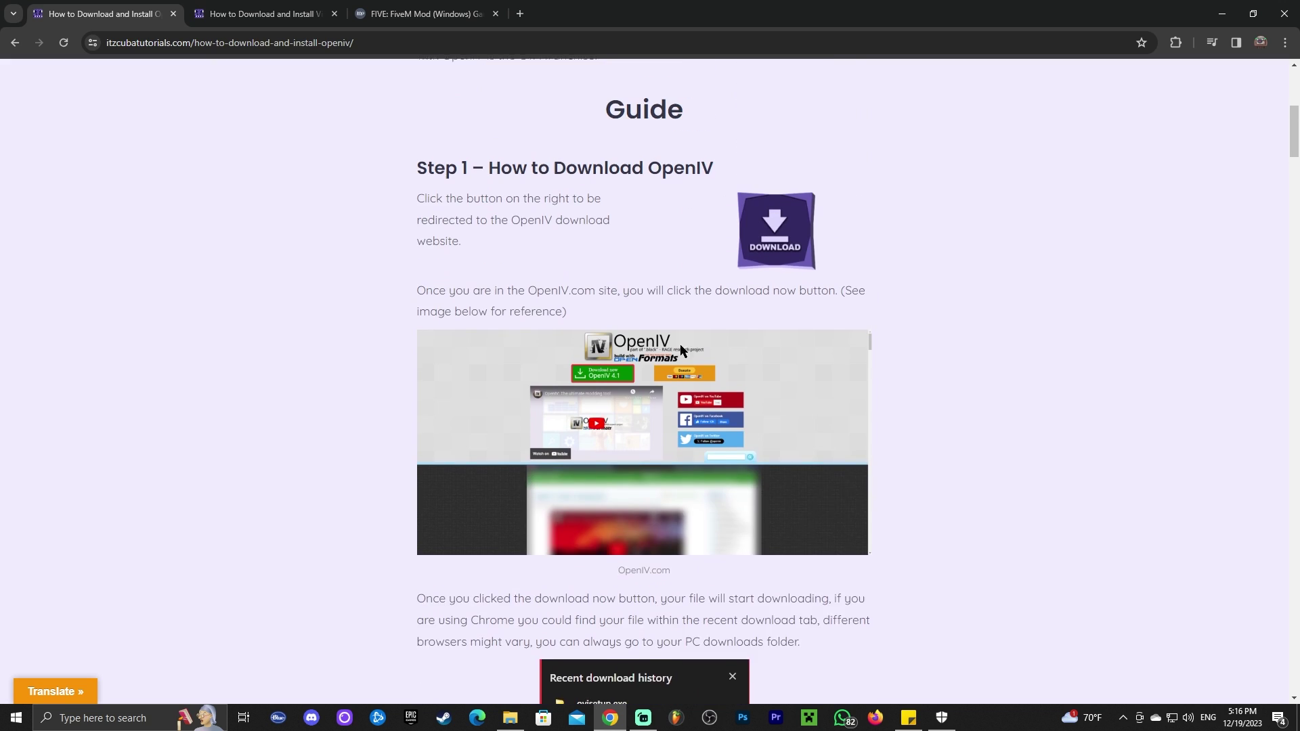
key("ctrl+Tab")
scroll(856, 368, "up", 4)
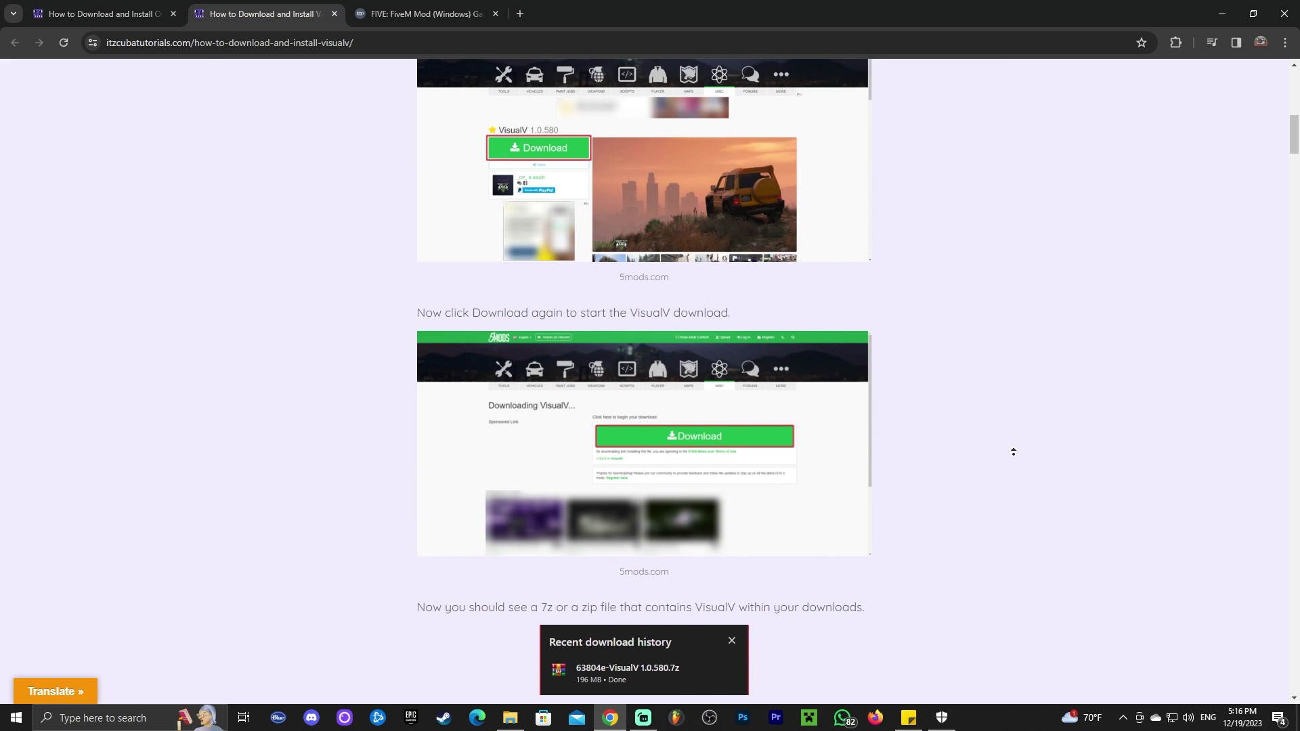
scroll(1008, 440, "up", 5)
key("ctrl+shift+Tab")
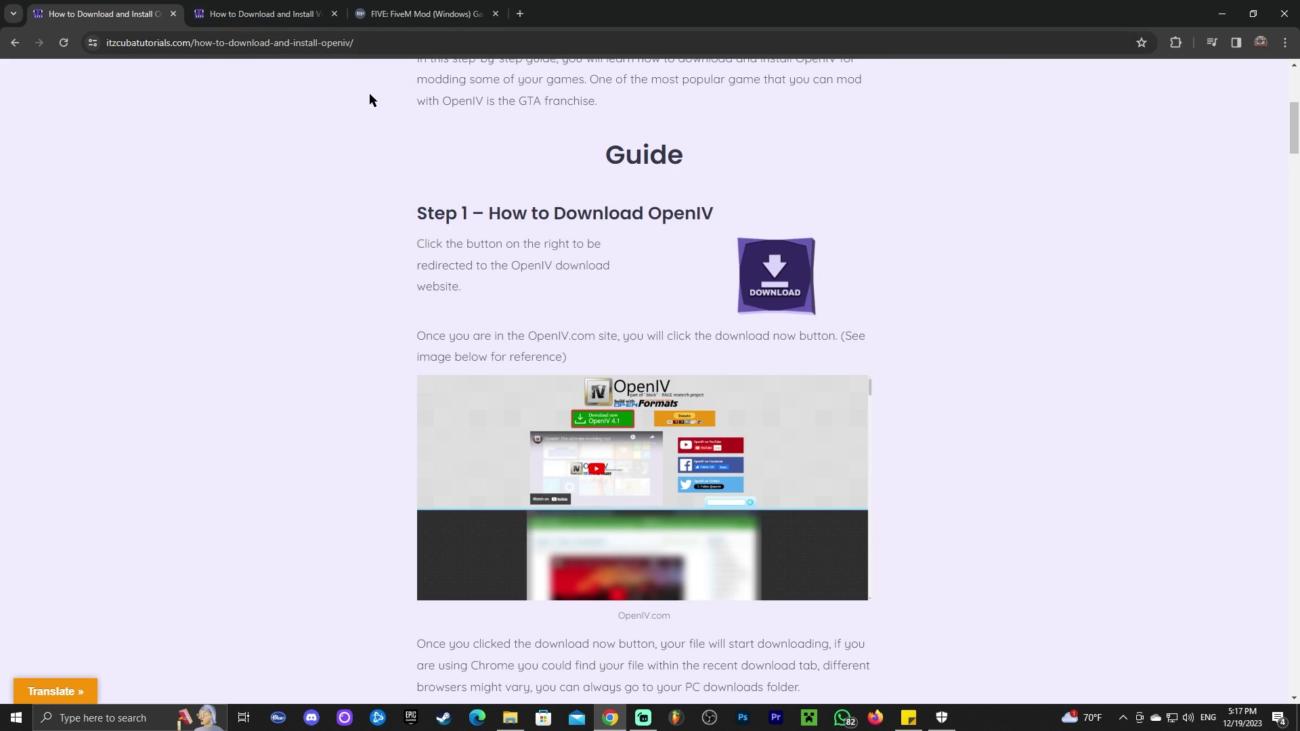
key("ctrl+Tab")
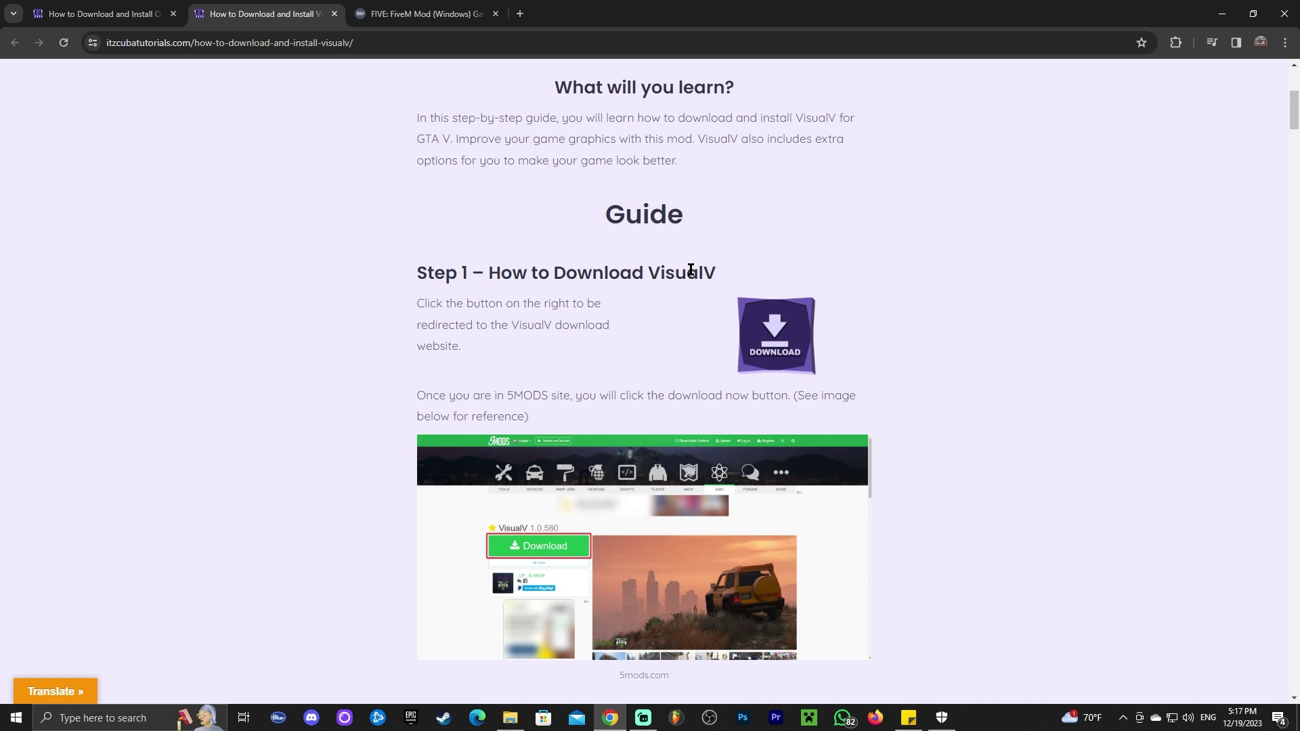
left_click(179, 7)
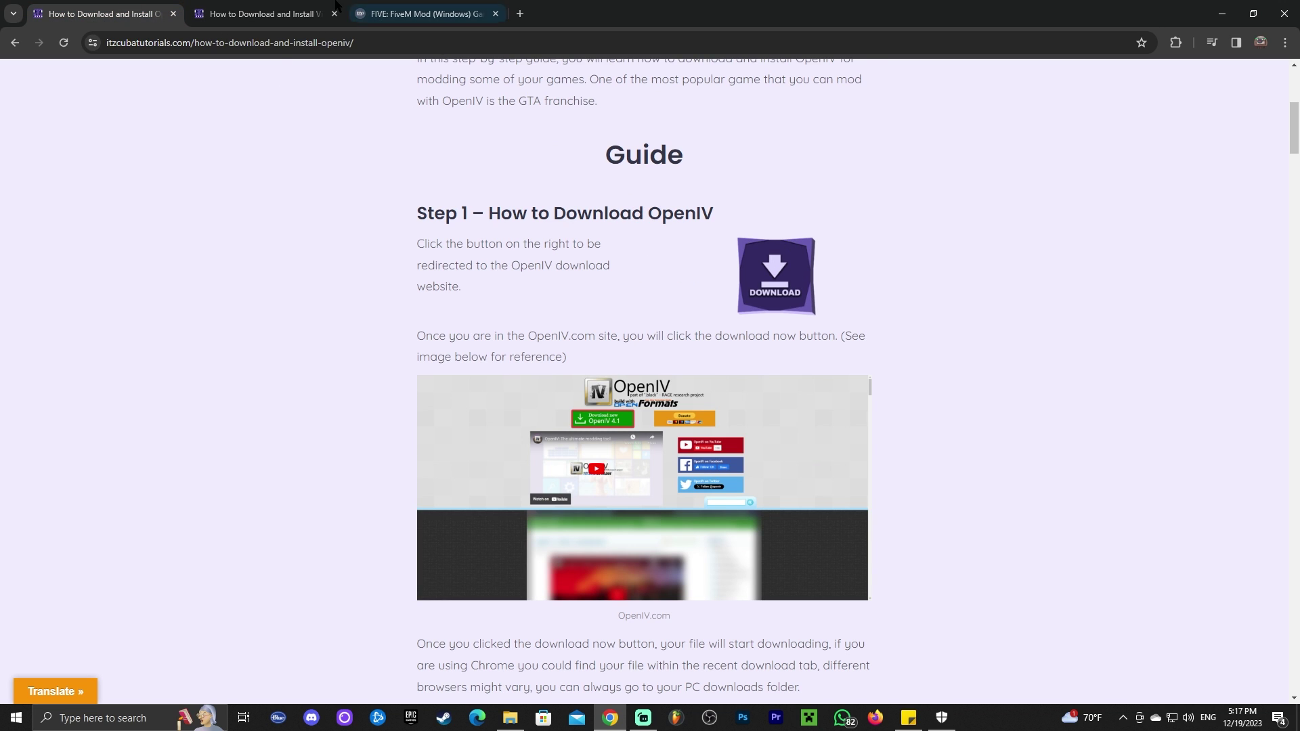
key("ctrl+Tab")
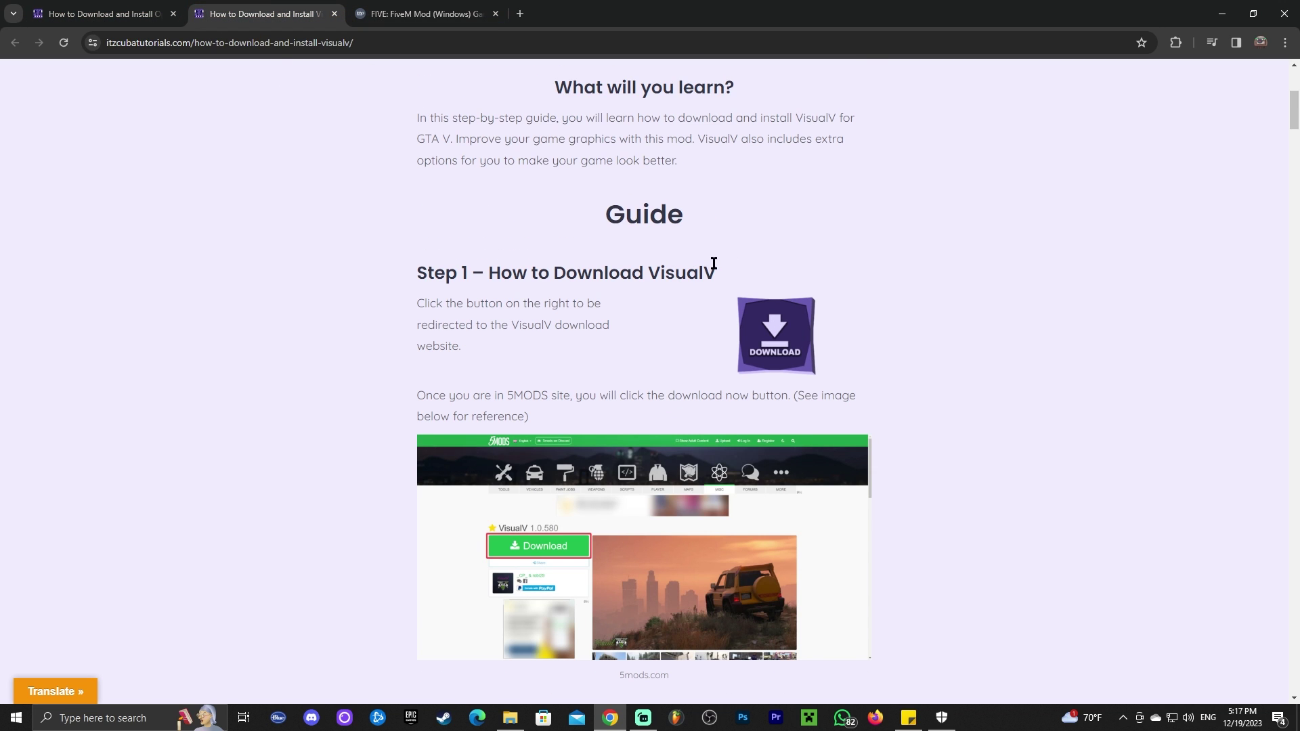
scroll(842, 355, "up", 6)
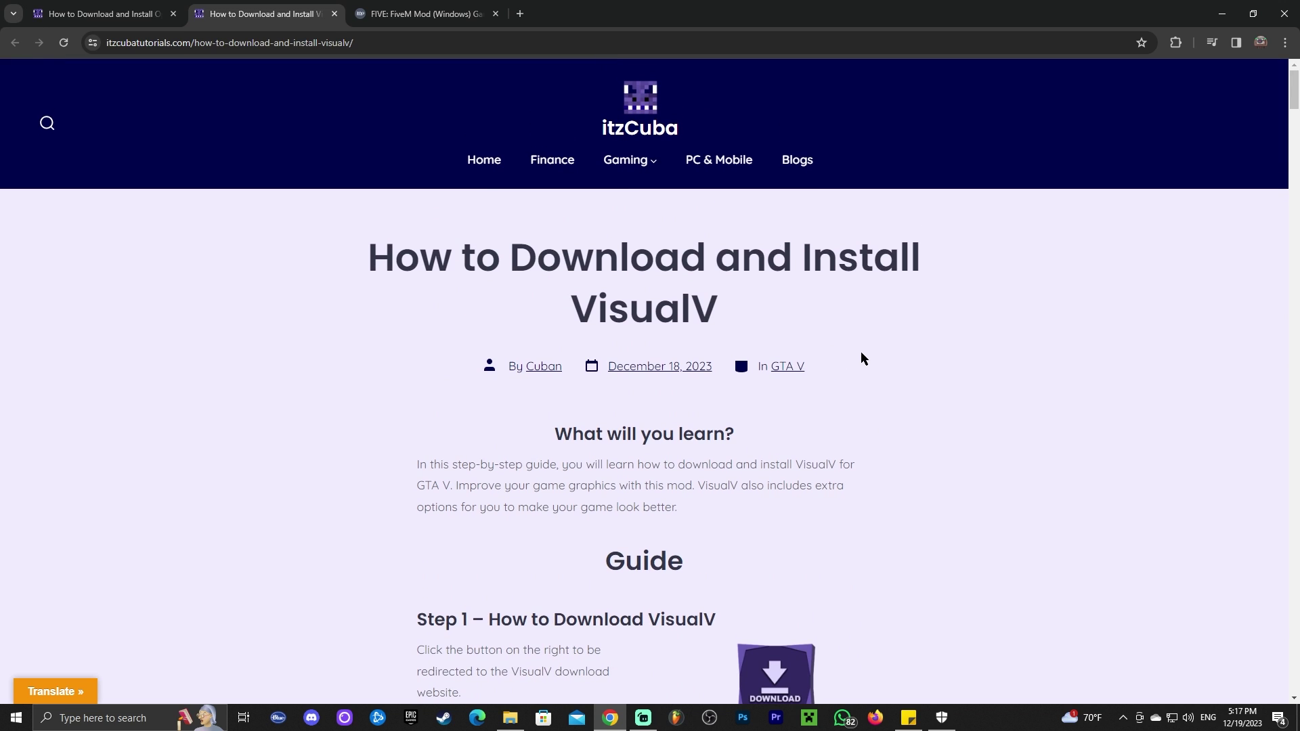
scroll(862, 359, "down", 4)
scroll(788, 328, "down", 2)
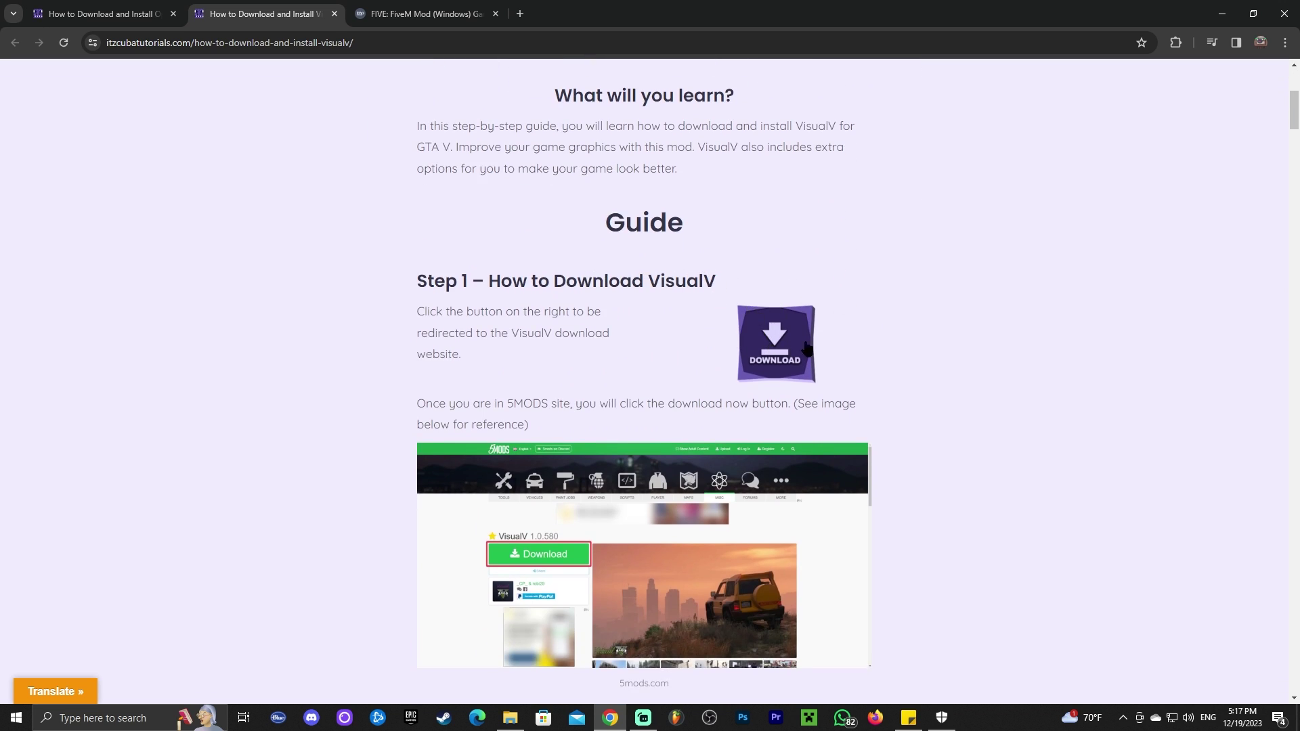
scroll(767, 331, "down", 5)
scroll(767, 331, "up", 3)
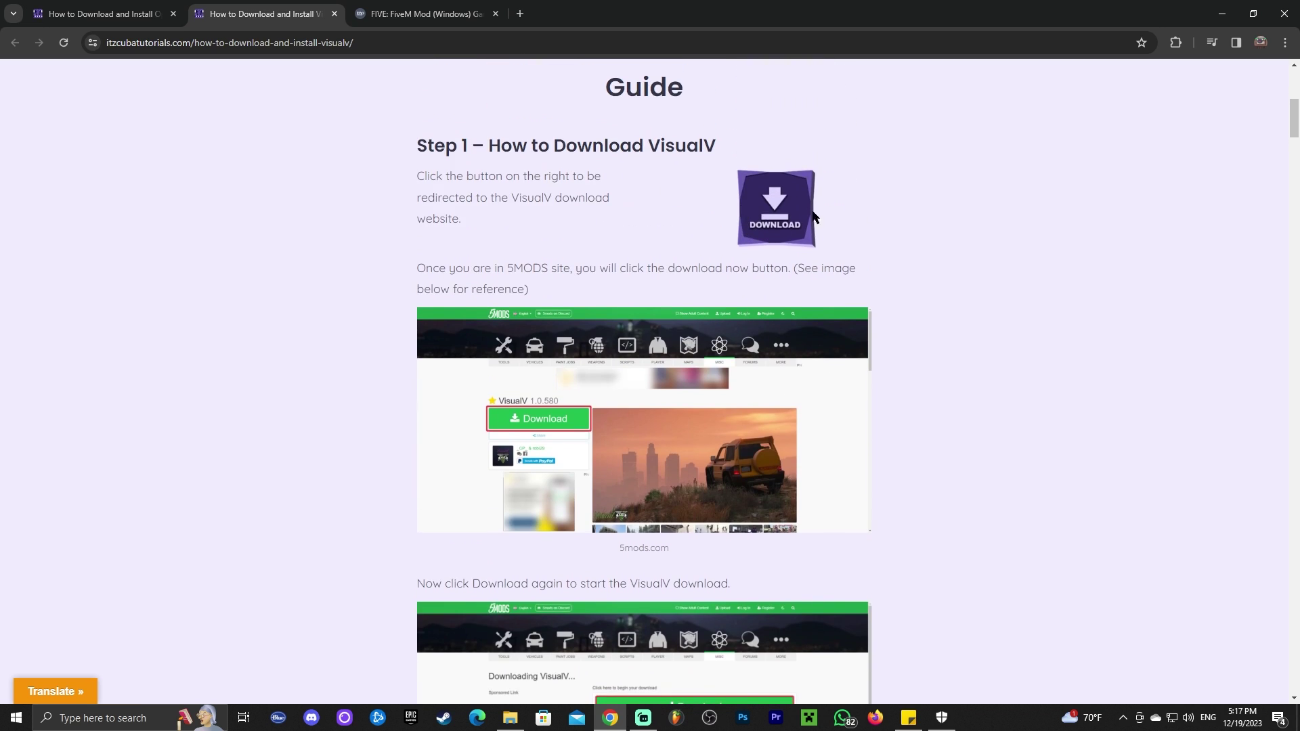
scroll(846, 244, "down", 2)
scroll(873, 217, "up", 1)
scroll(765, 271, "up", 3)
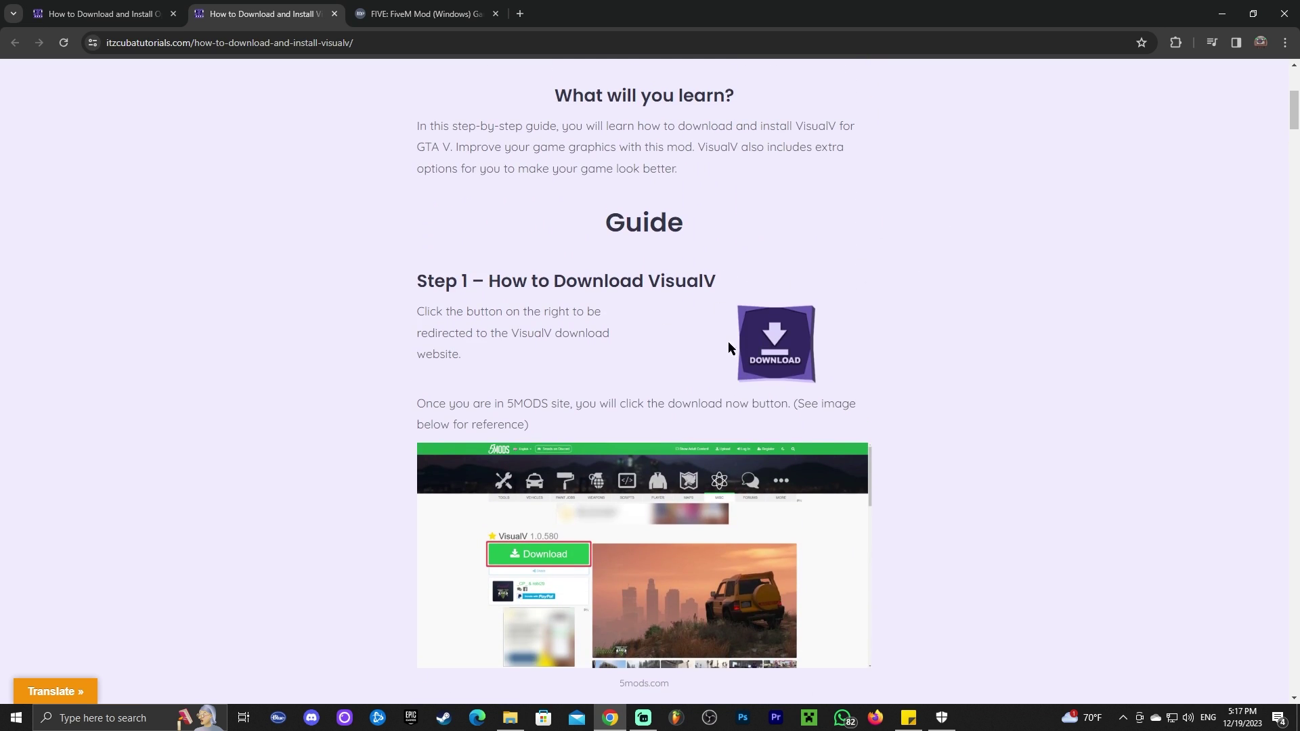
- Download the VisualV 1.0.580 .7z archive from 5mods and drag it onto the desktop
left_click(776, 345)
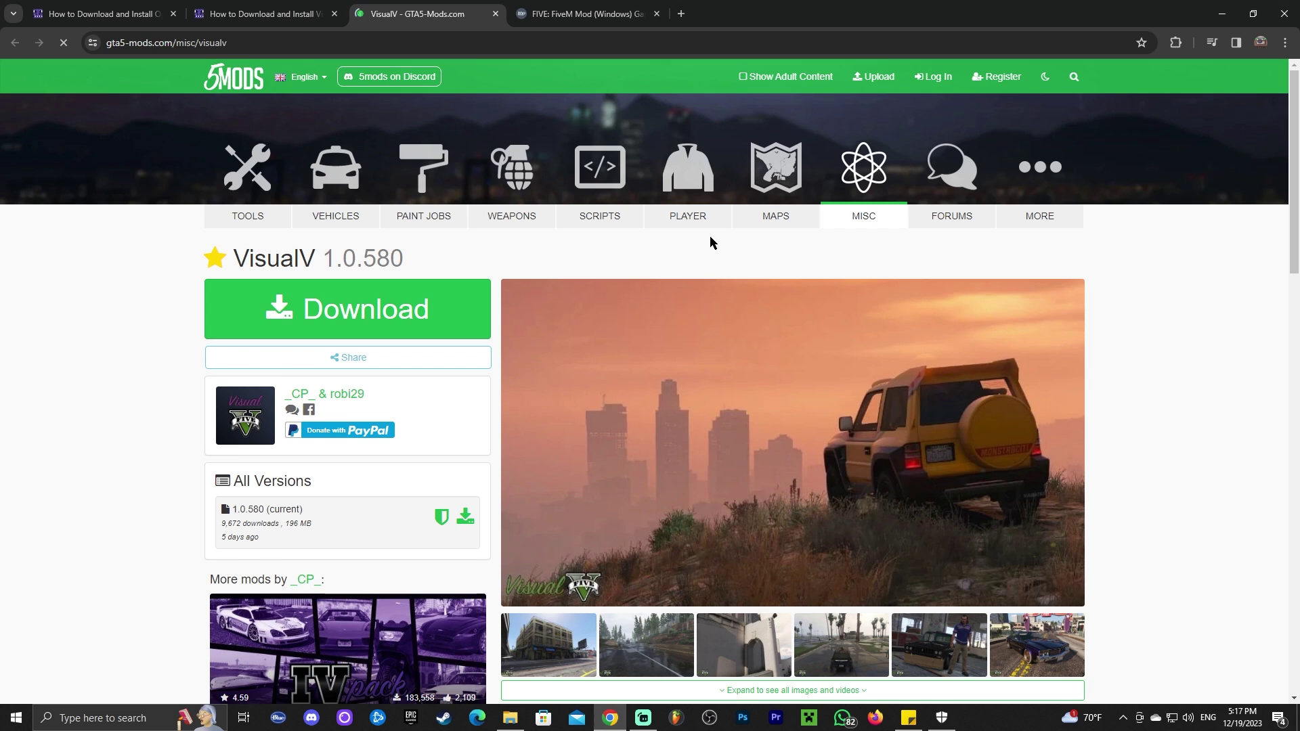
left_click(460, 304)
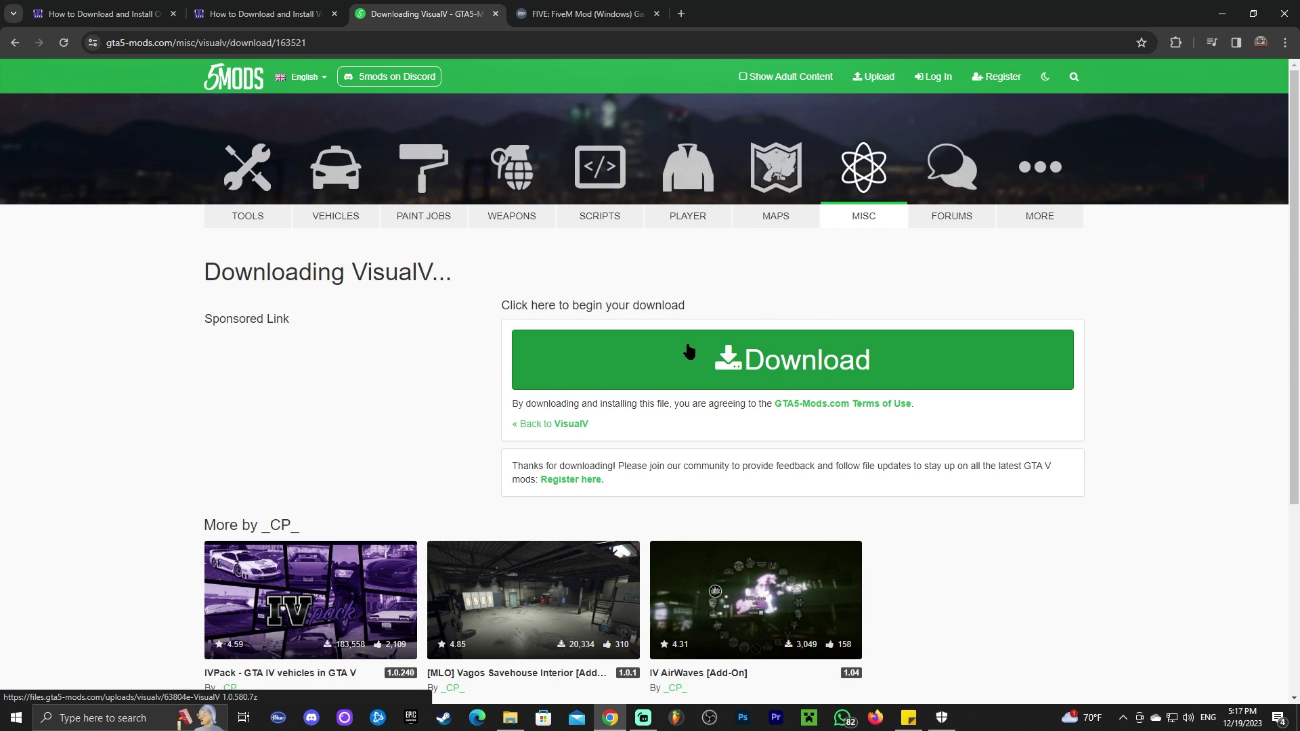
left_click(818, 411)
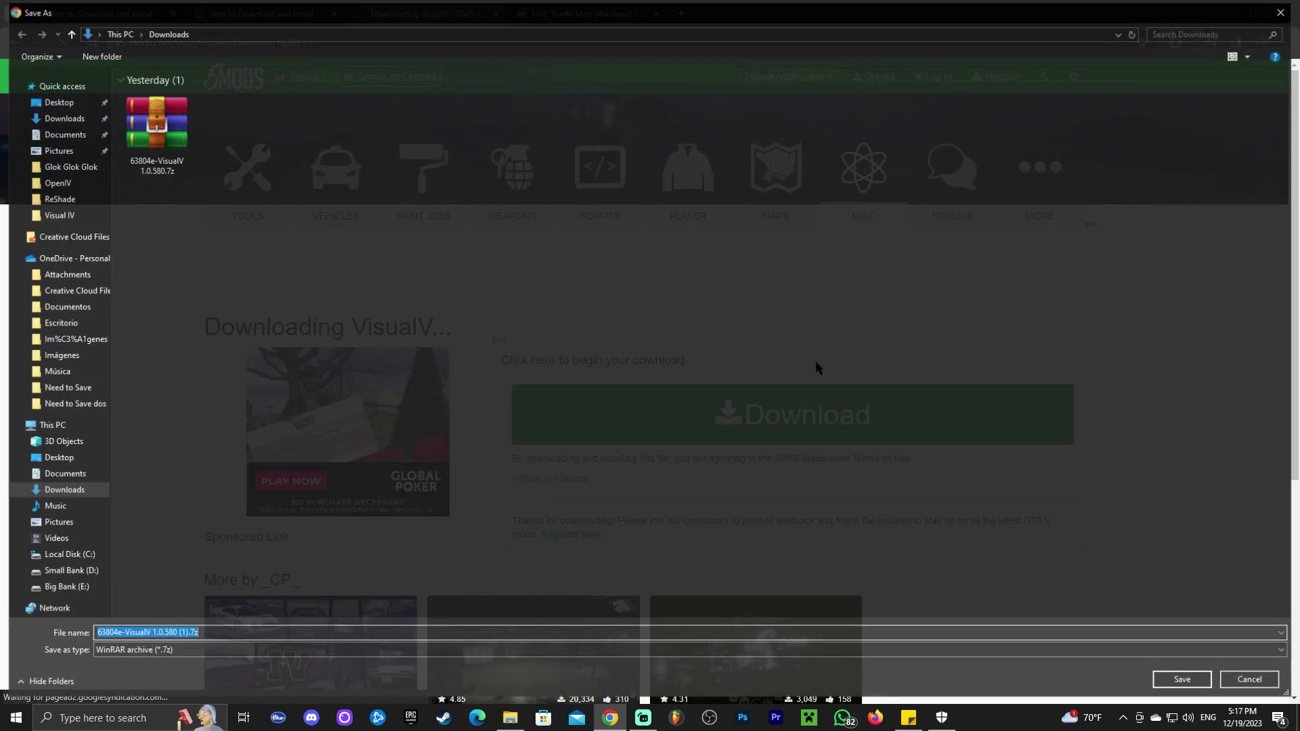
left_click(1178, 681)
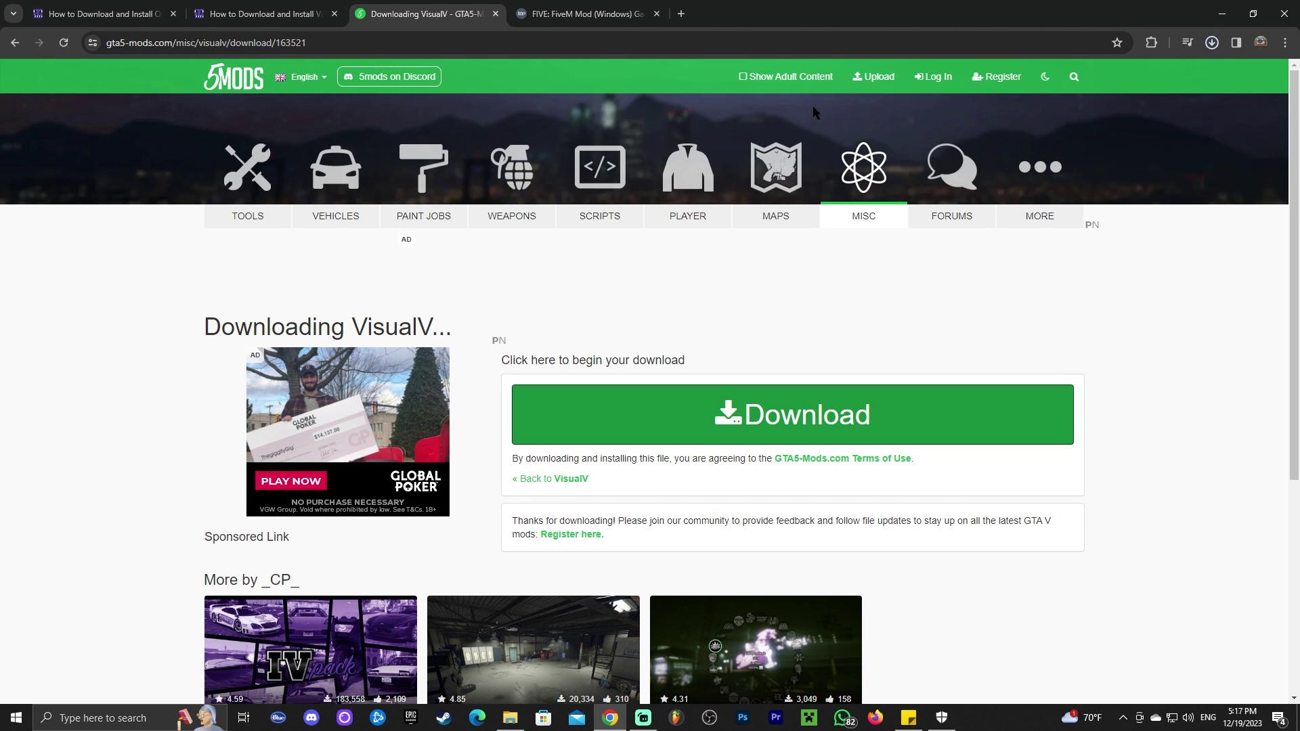
double_click(953, 5)
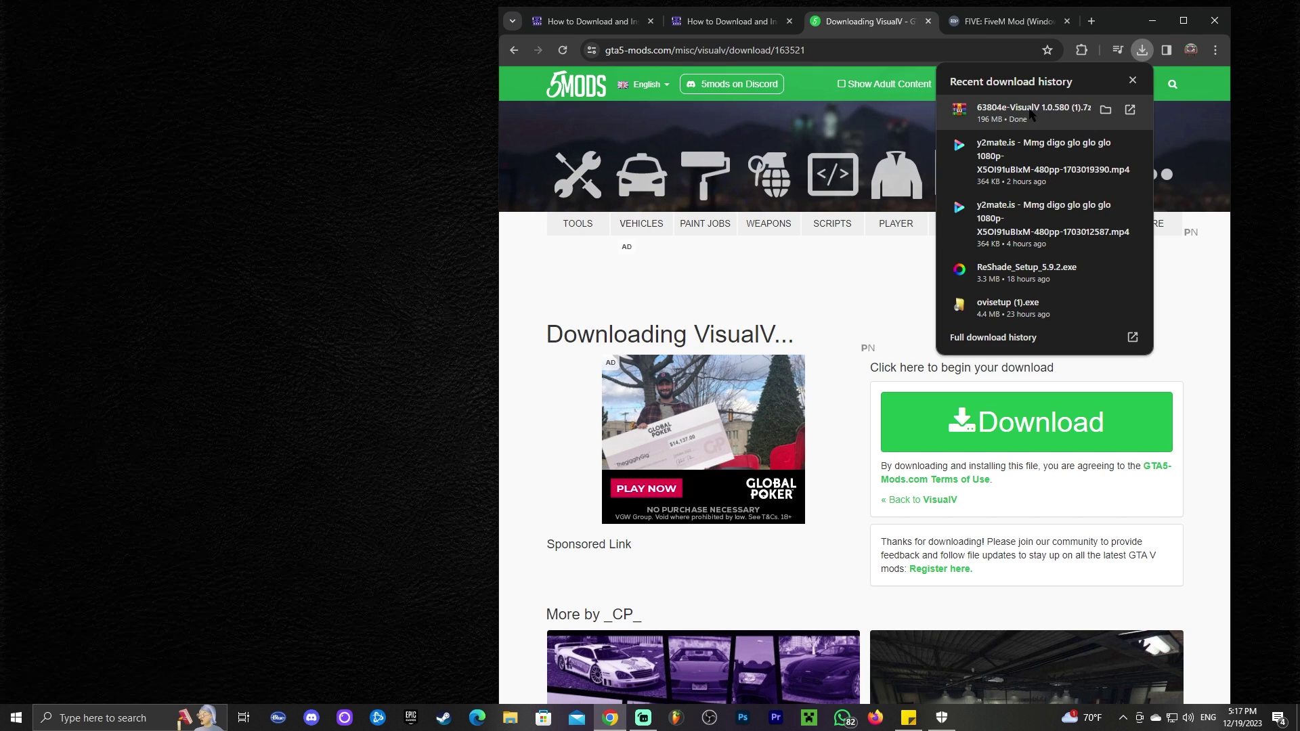
left_click_drag(1031, 112, 179, 149)
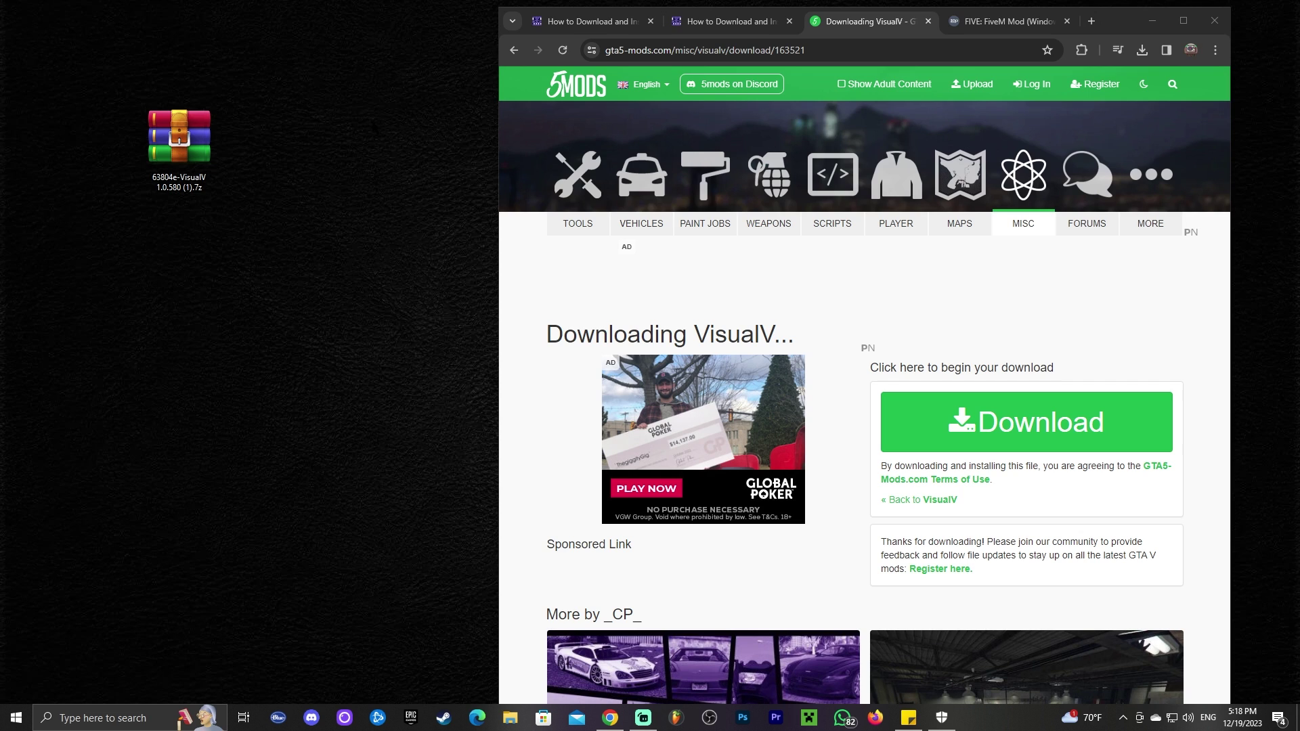
- Return to the OpenIV install guide in a maximized browser and scroll to Step 1
left_click(585, 24)
key("super+Up")
scroll(851, 233, "up", 6)
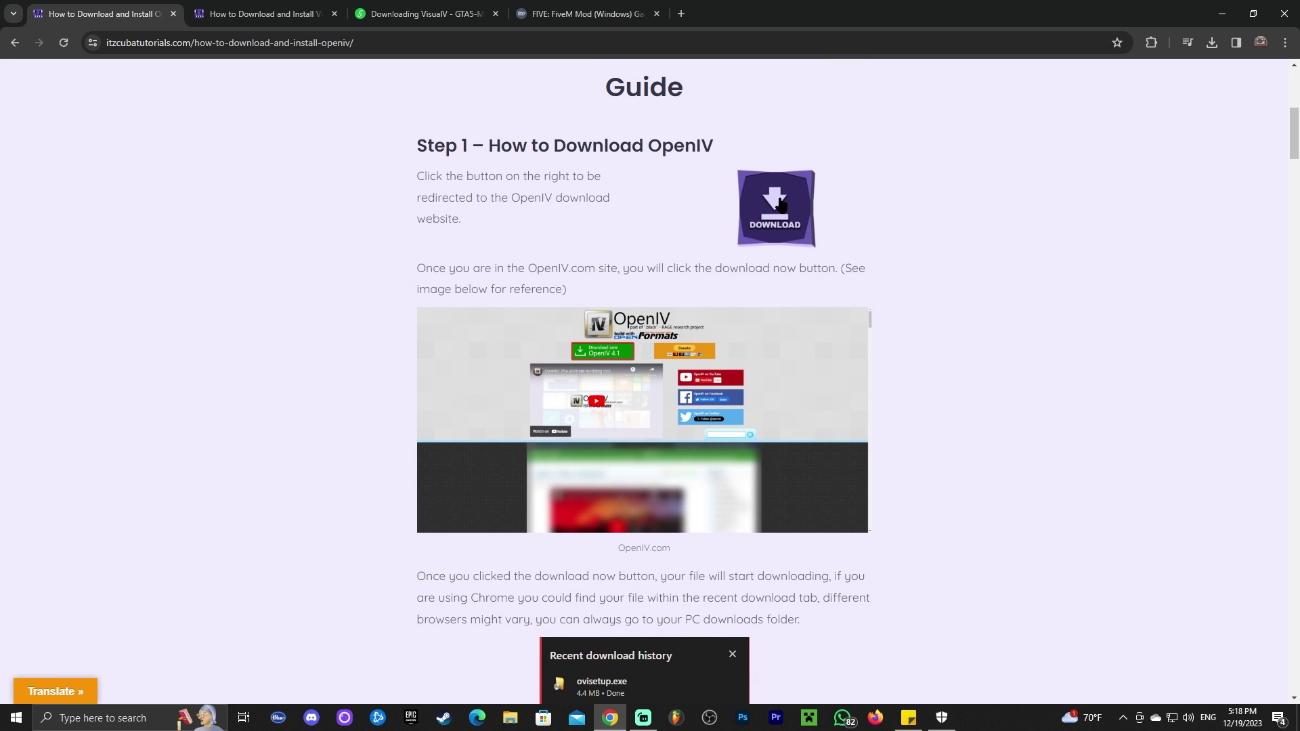
scroll(872, 223, "down", 20)
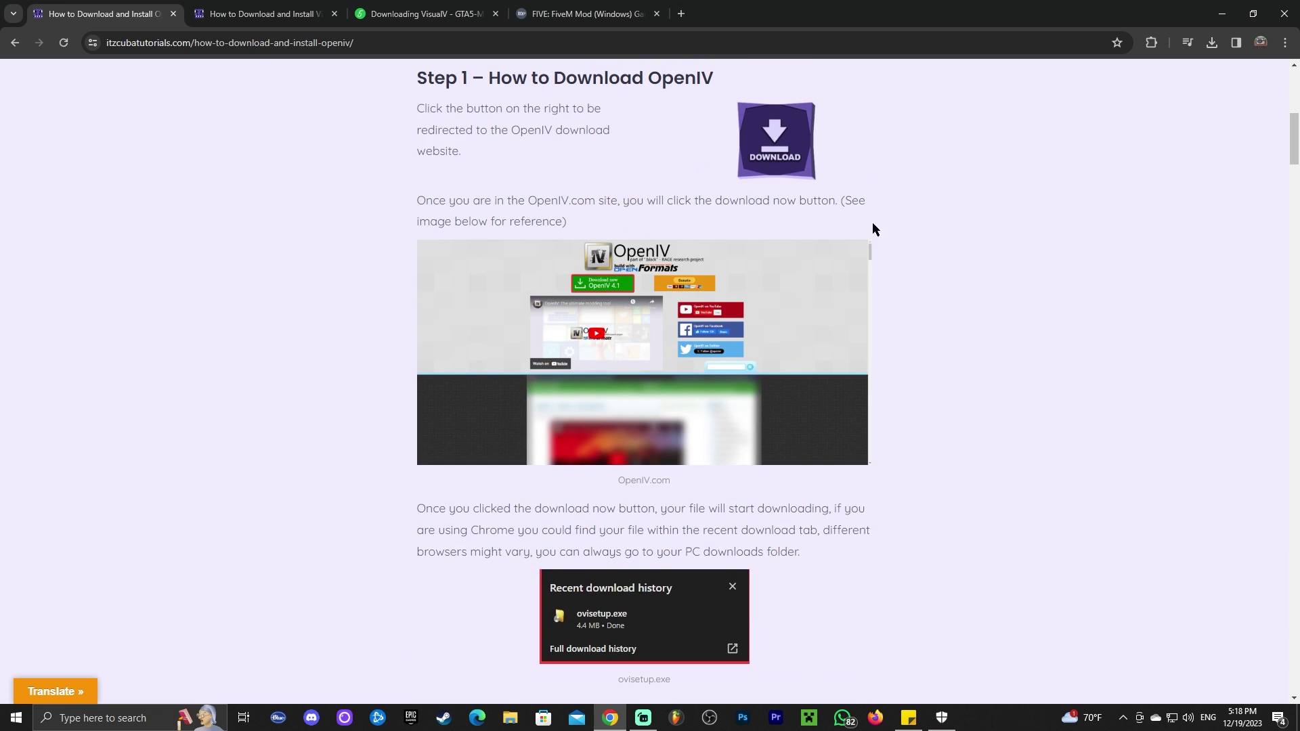
scroll(888, 284, "down", 10)
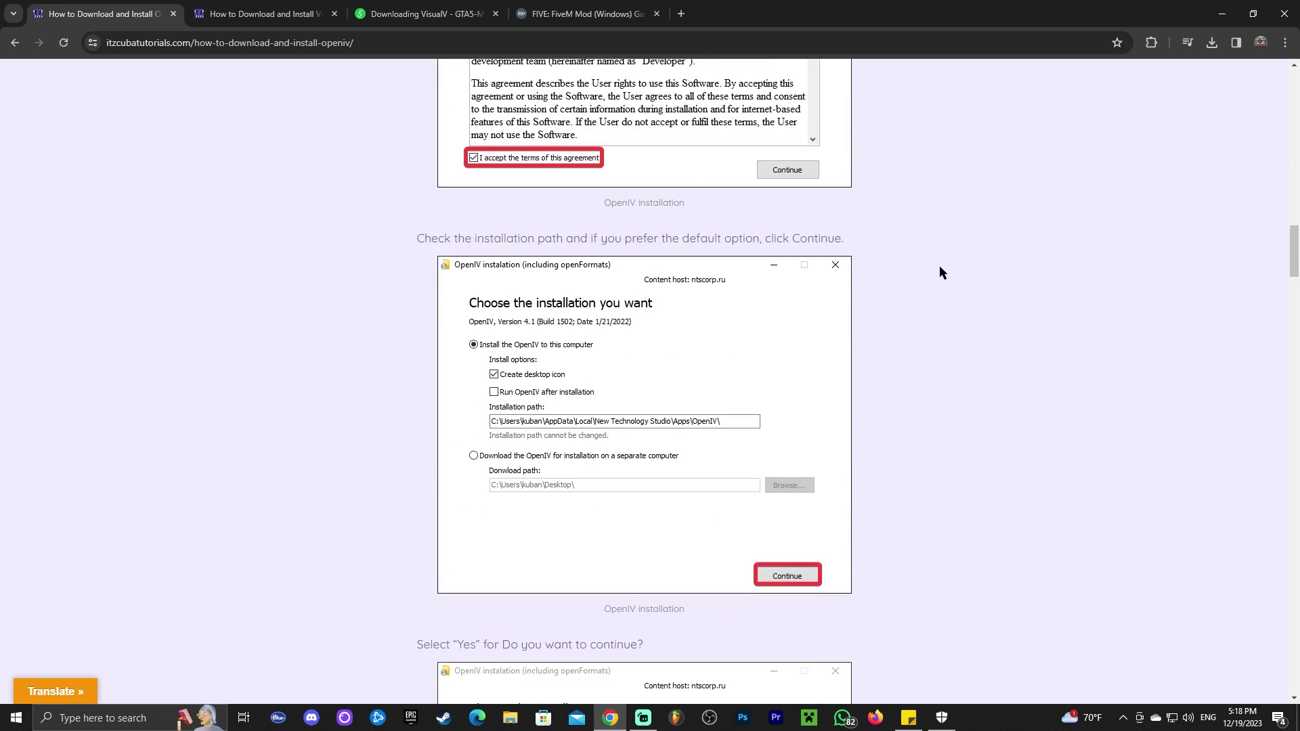
scroll(938, 271, "up", 20)
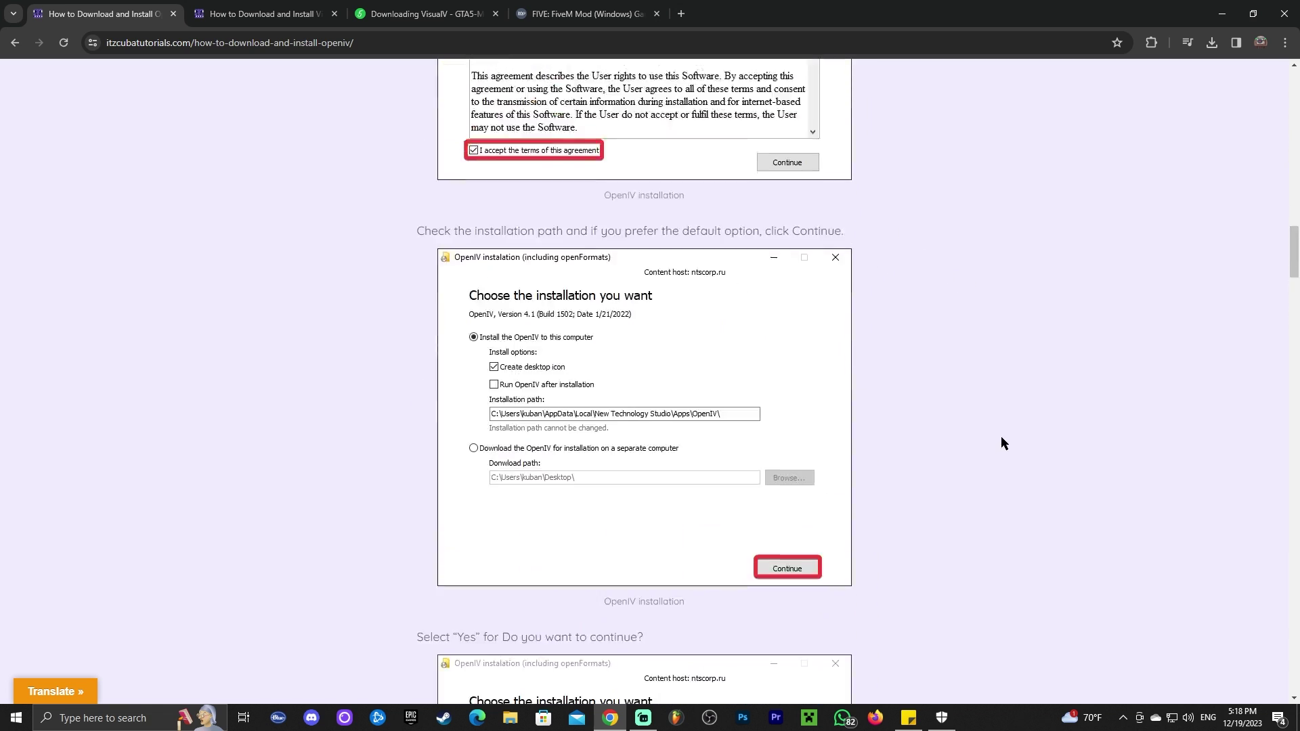
scroll(761, 228, "up", 8)
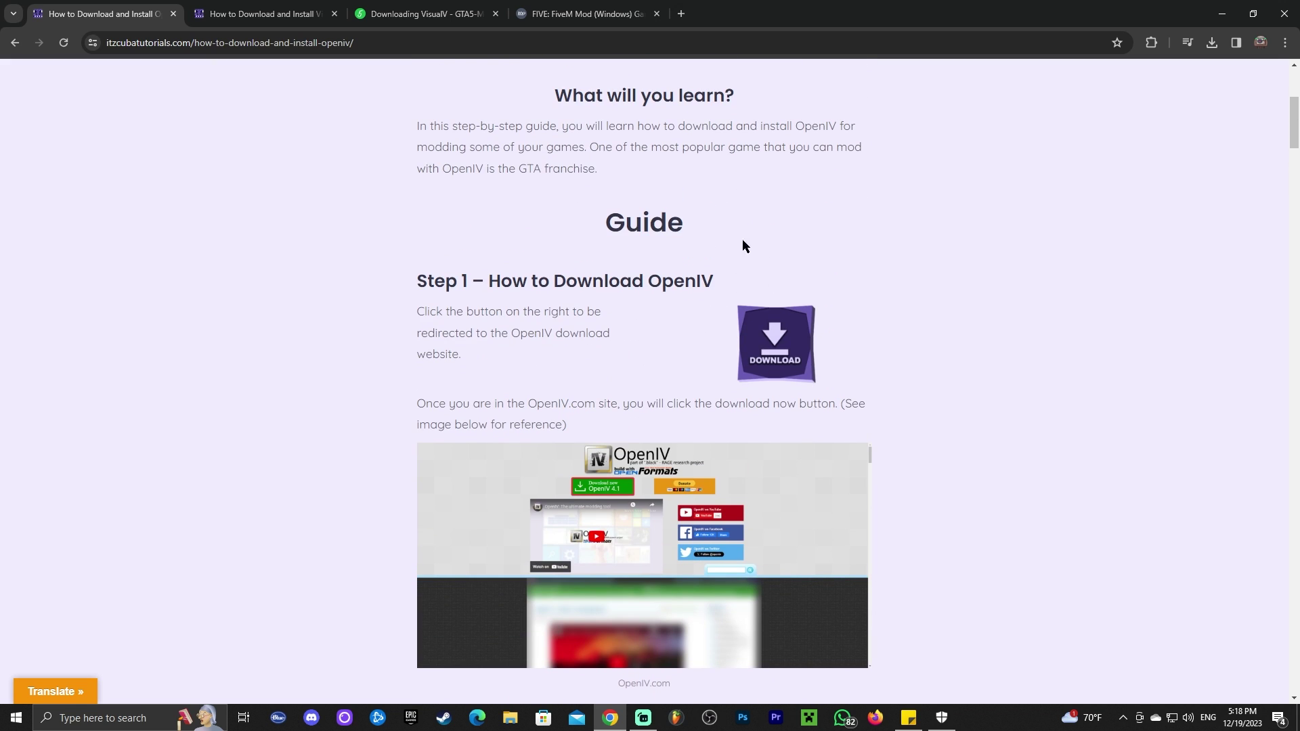
scroll(841, 257, "down", 5)
scroll(787, 345, "up", 2)
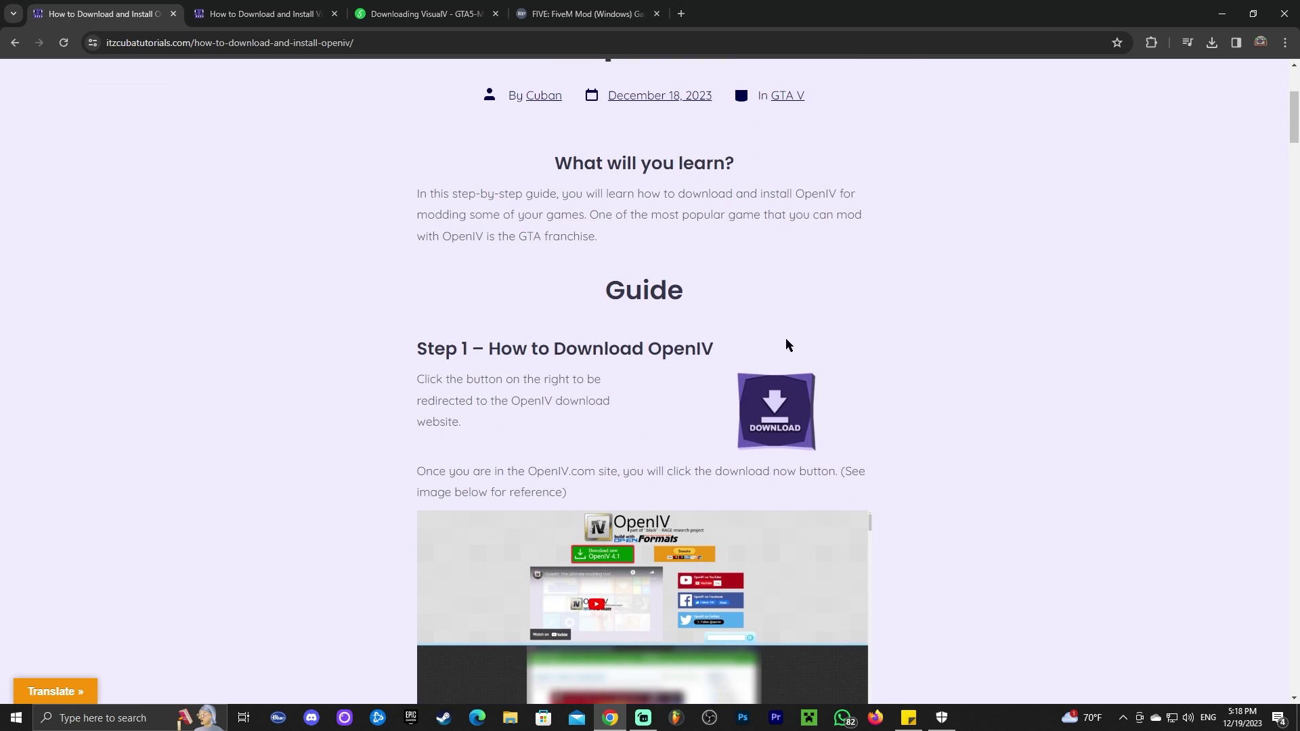
- Download the OpenIV 4.1 installer from openiv.com and drag ovisetup (2).exe onto the desktop
left_click(787, 412)
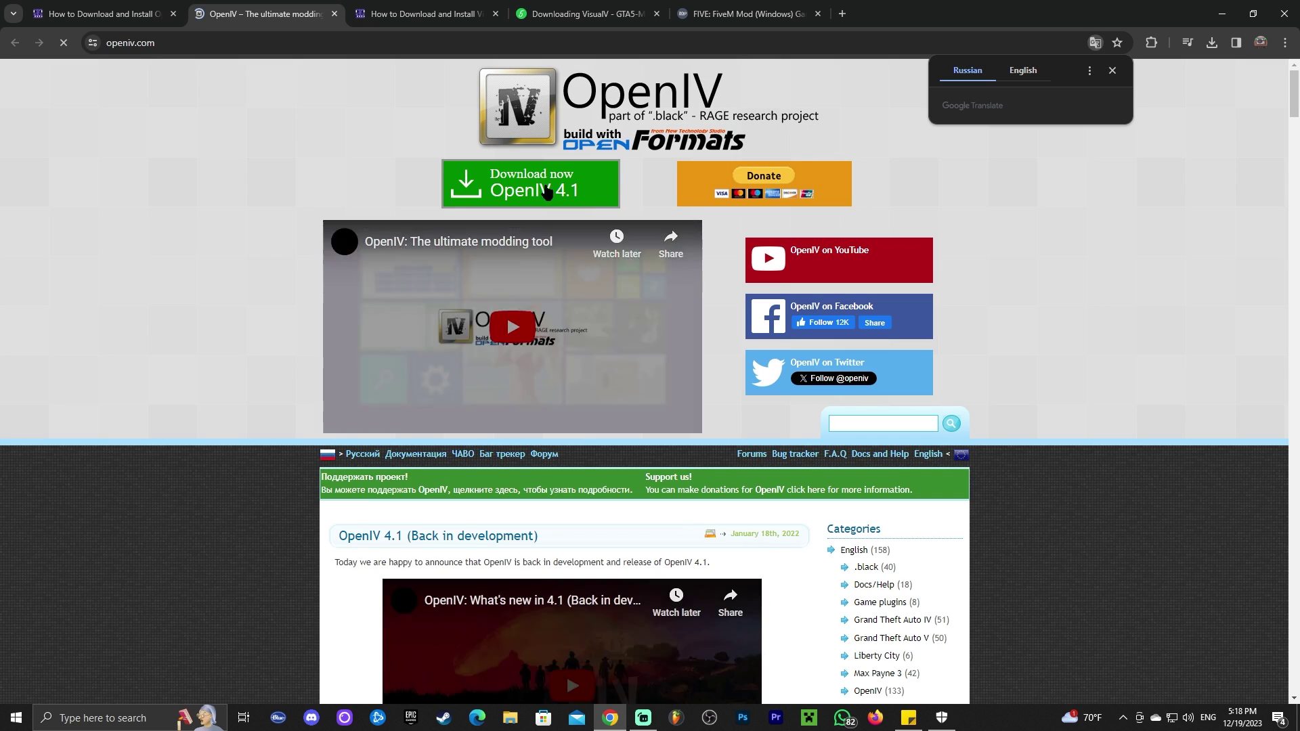
left_click(525, 177)
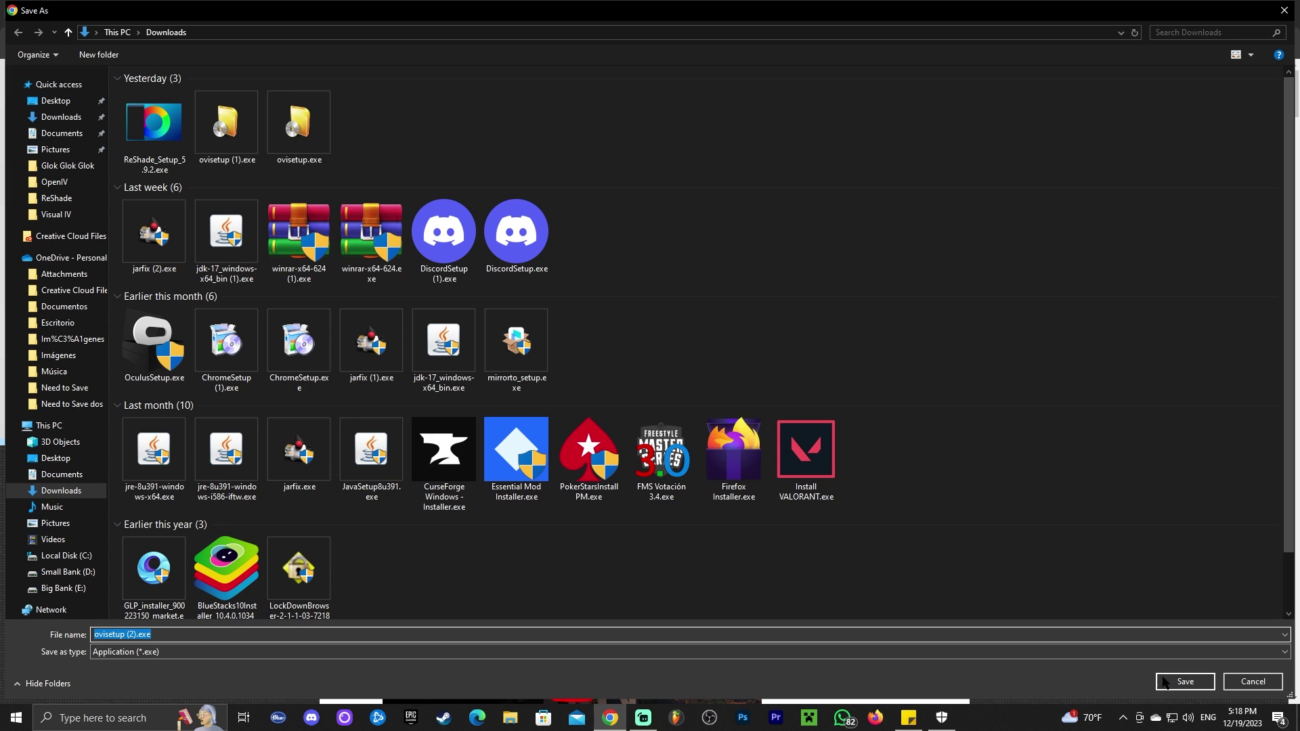
left_click(1165, 681)
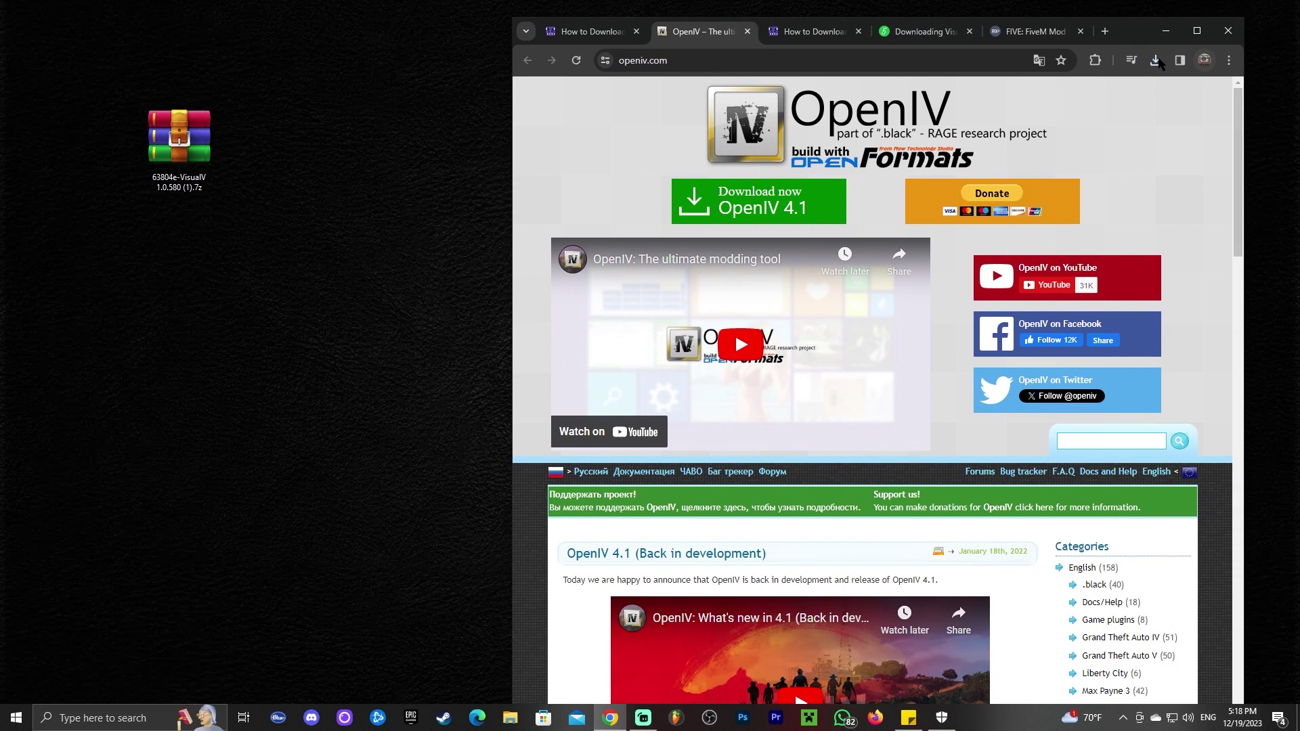
left_click(1157, 61)
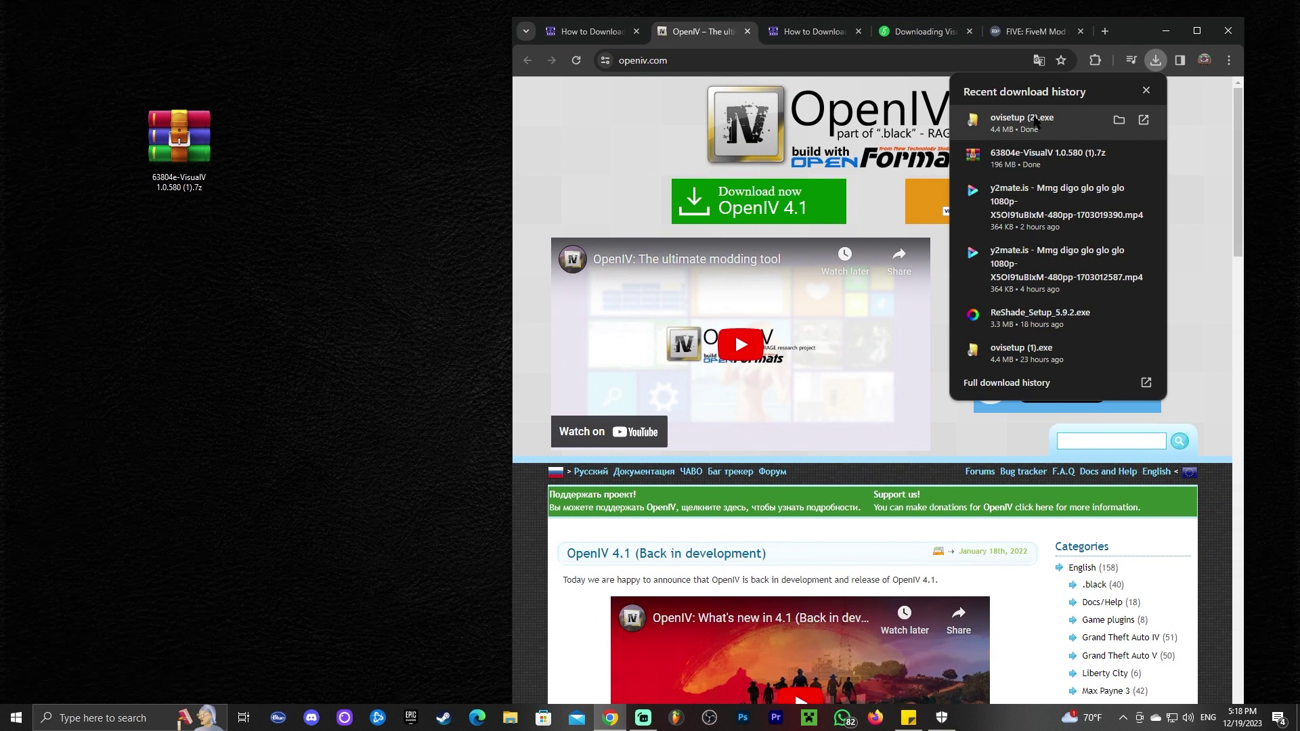
left_click_drag(1035, 128, 323, 150)
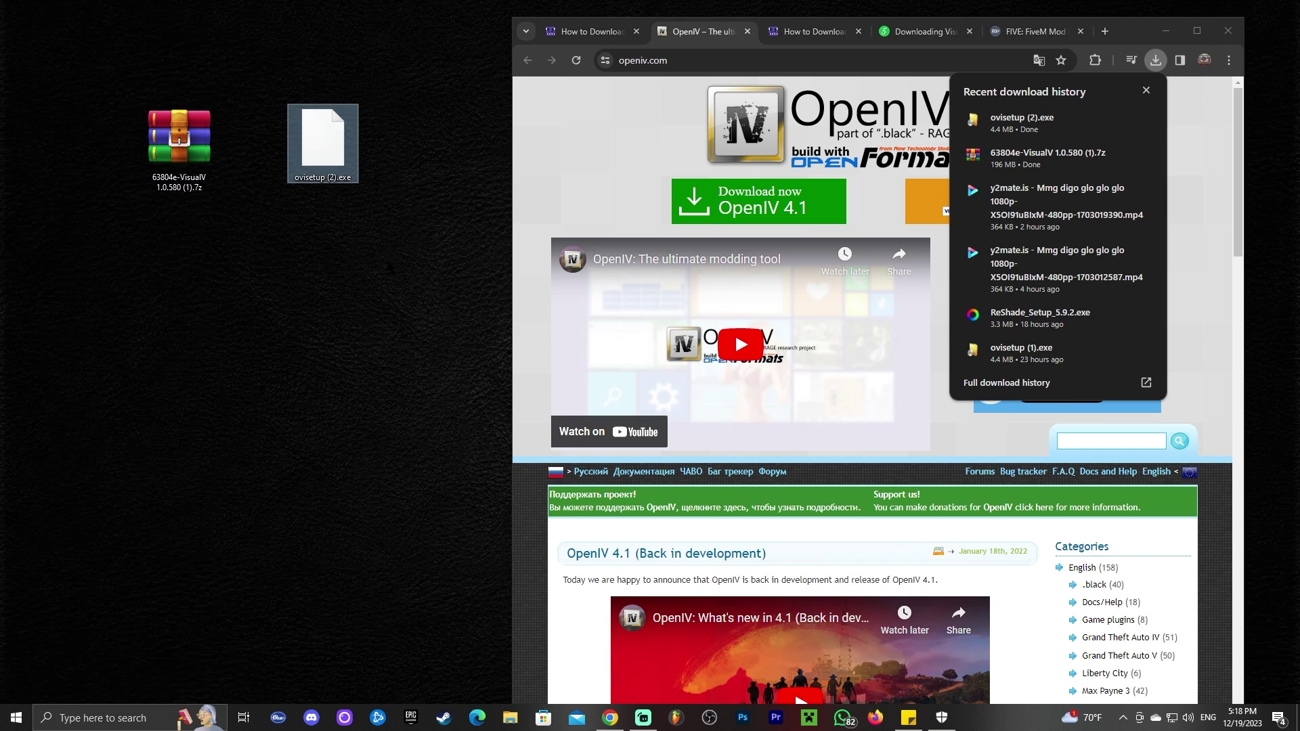
left_click(1168, 31)
left_click_drag(532, 164, 686, 299)
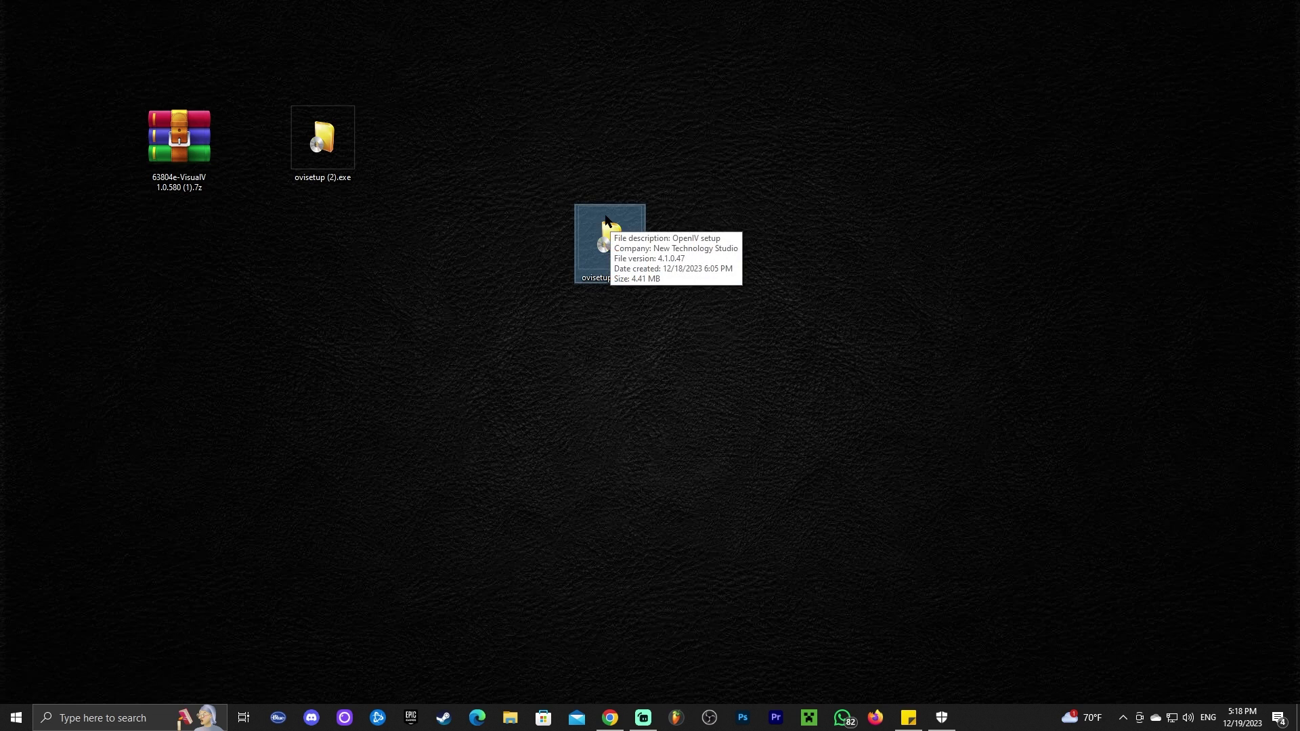
- Delete the old ovisetup (1).exe and move the two remaining files to the screen centre
key("Delete")
left_click_drag(177, 101, 520, 282)
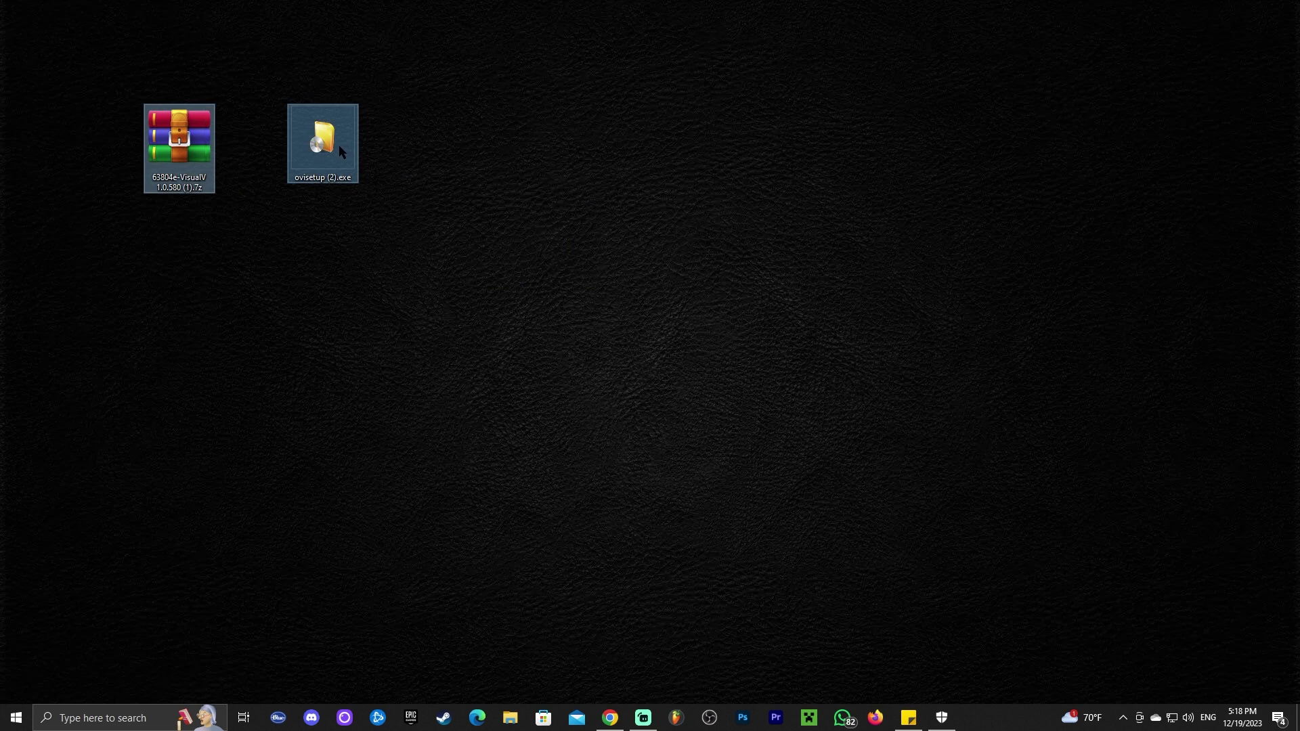
left_click_drag(339, 145, 697, 247)
left_click(821, 249)
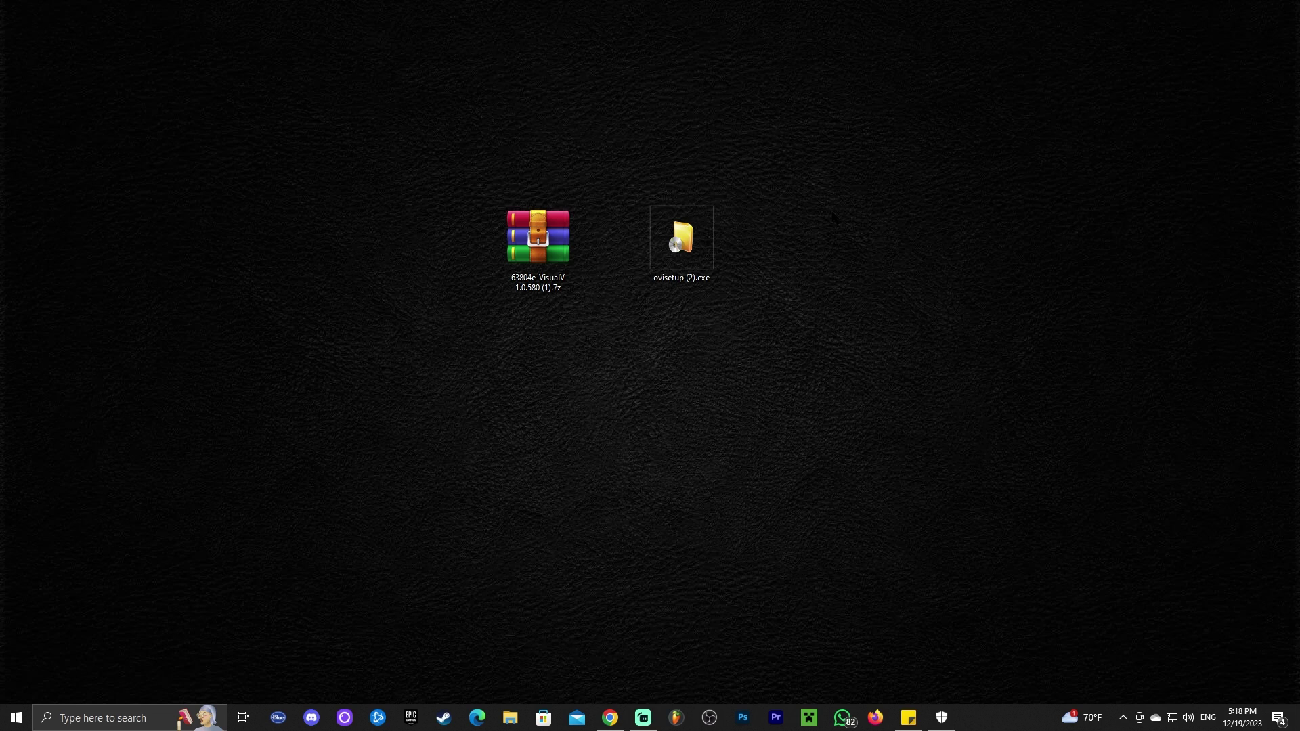
- Install OpenIV 4.1 in English, accepting the license and 20.4 MB download, then position its shortcut
left_click(682, 230)
double_click(681, 230)
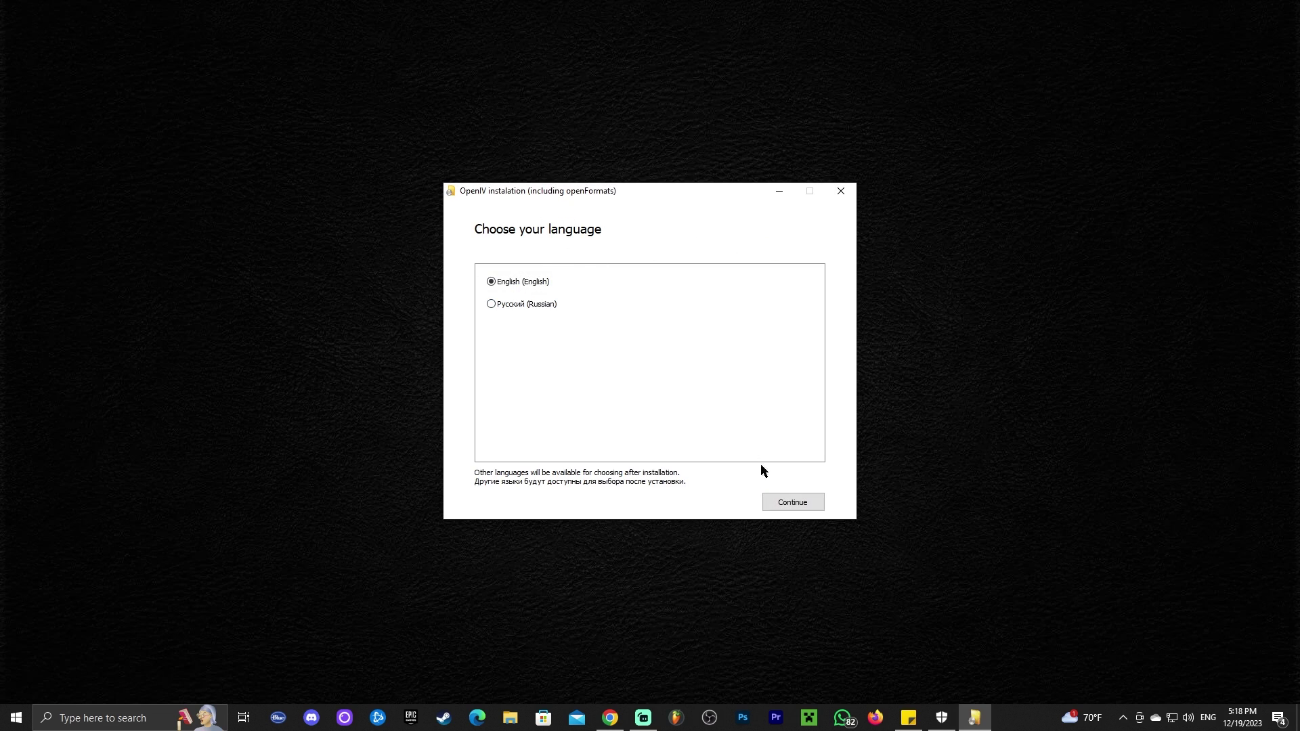
left_click(794, 503)
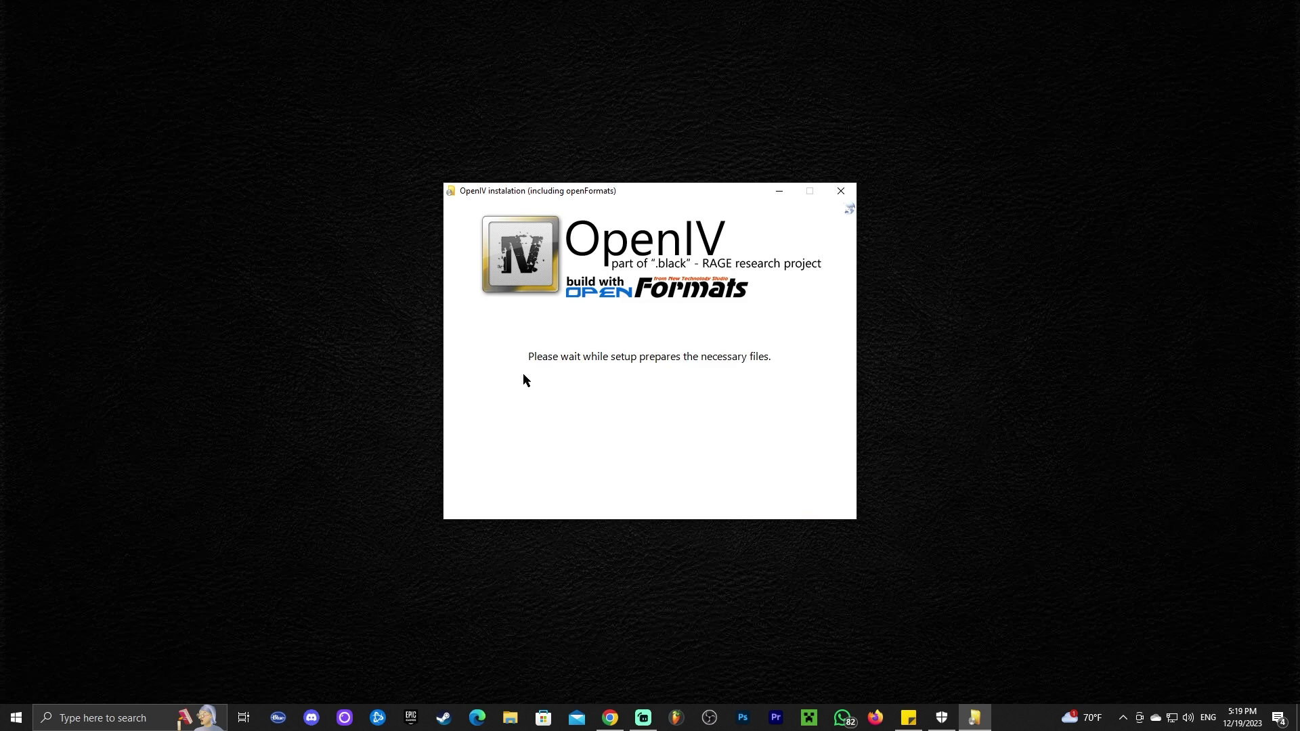
left_click(484, 491)
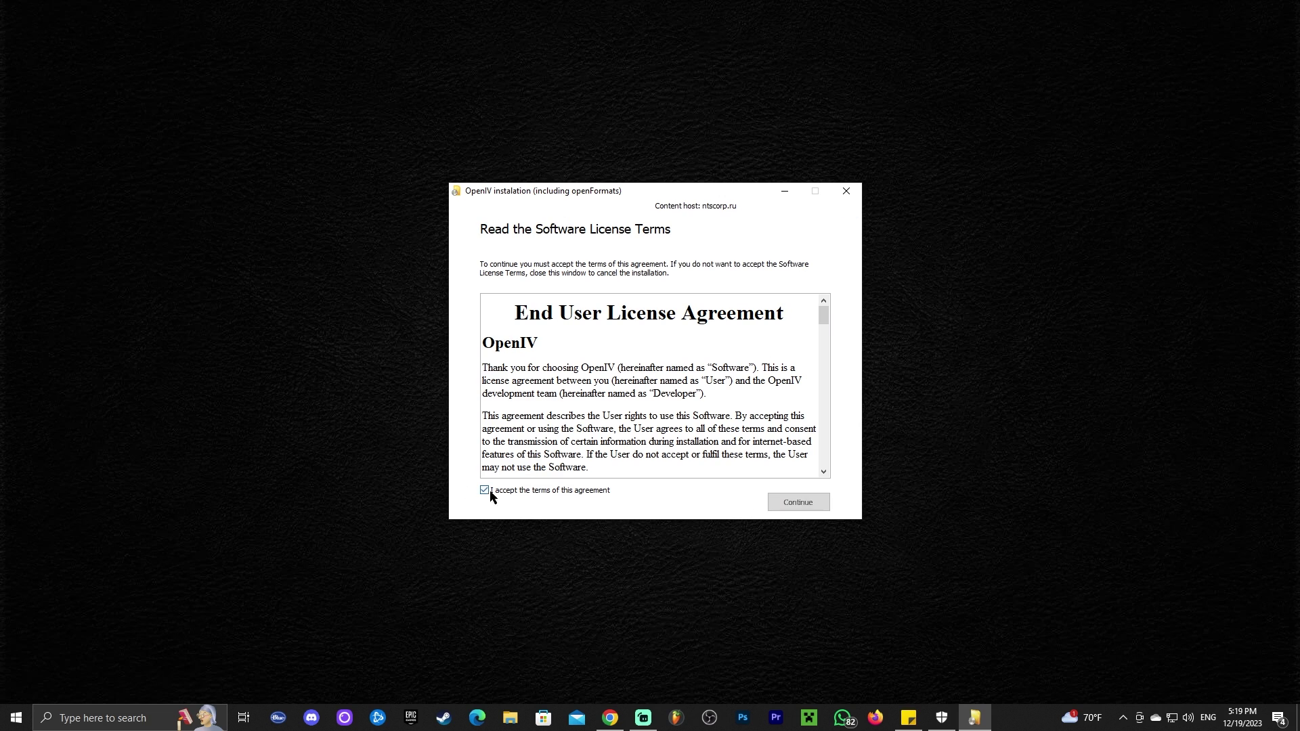
left_click(803, 505)
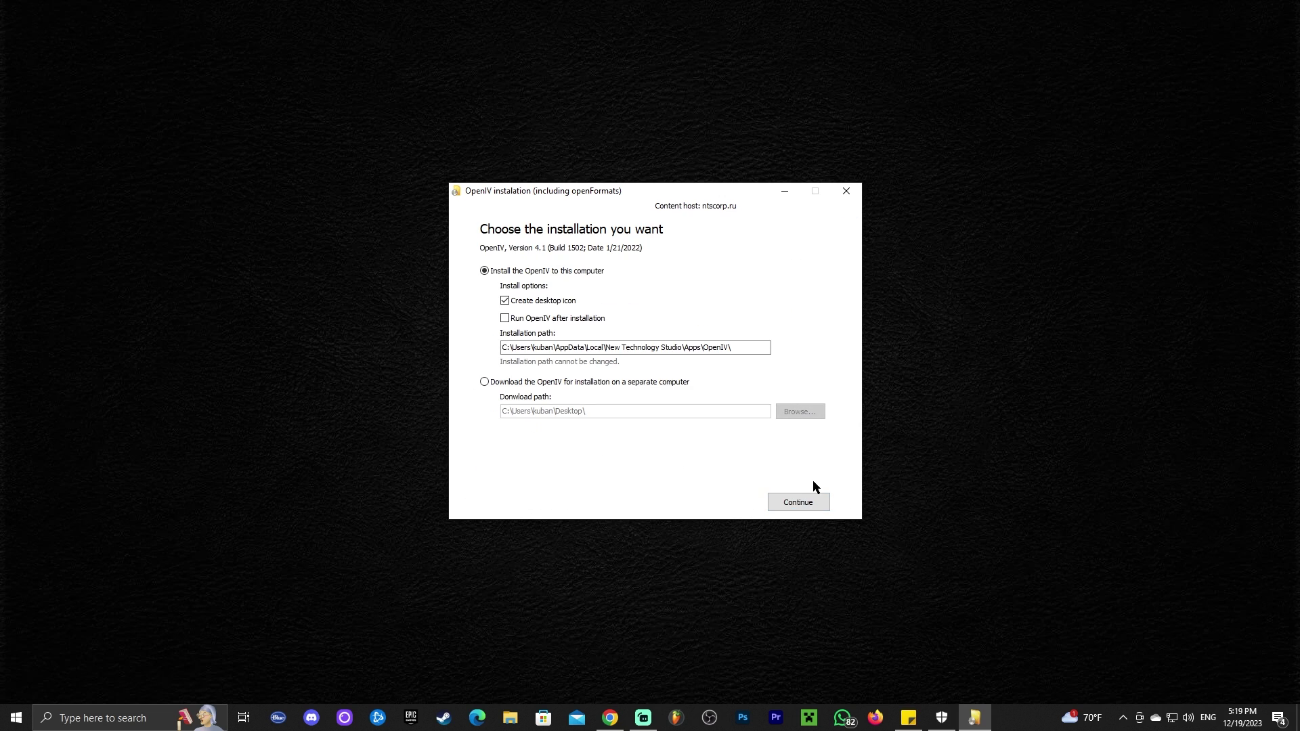
left_click(798, 505)
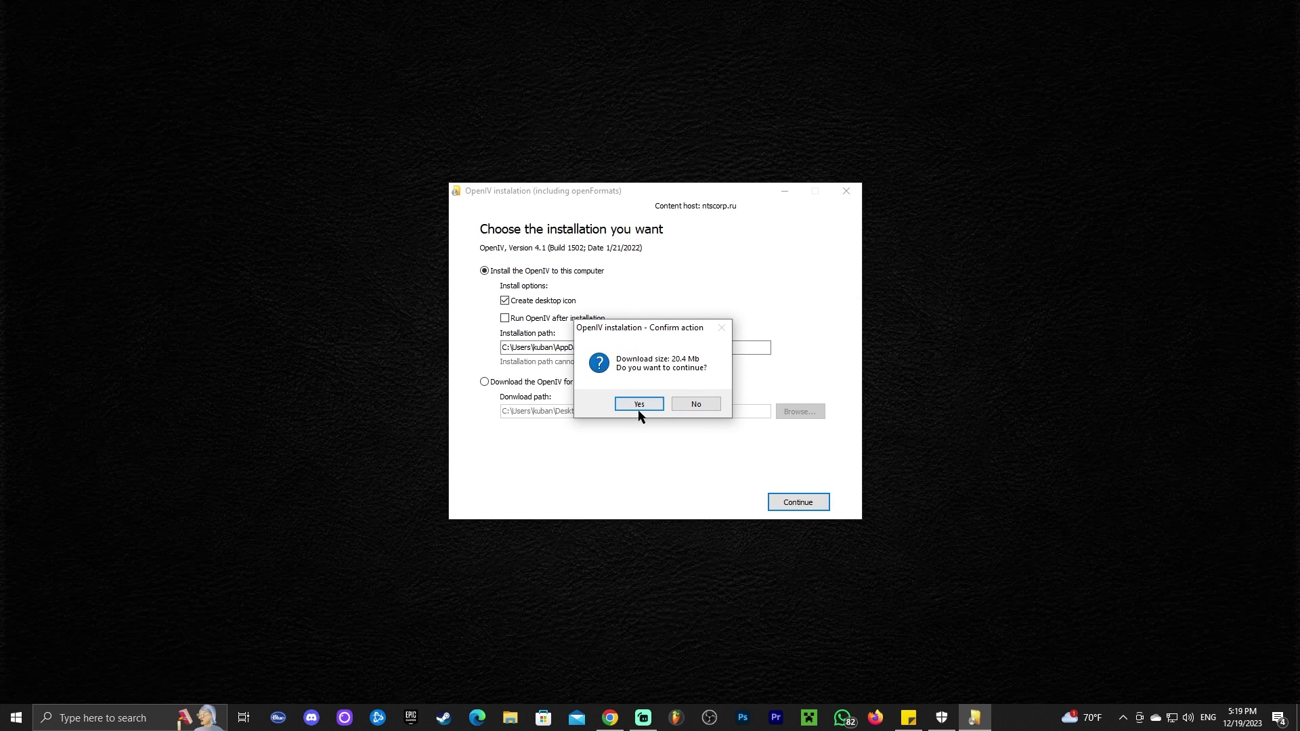
left_click(638, 409)
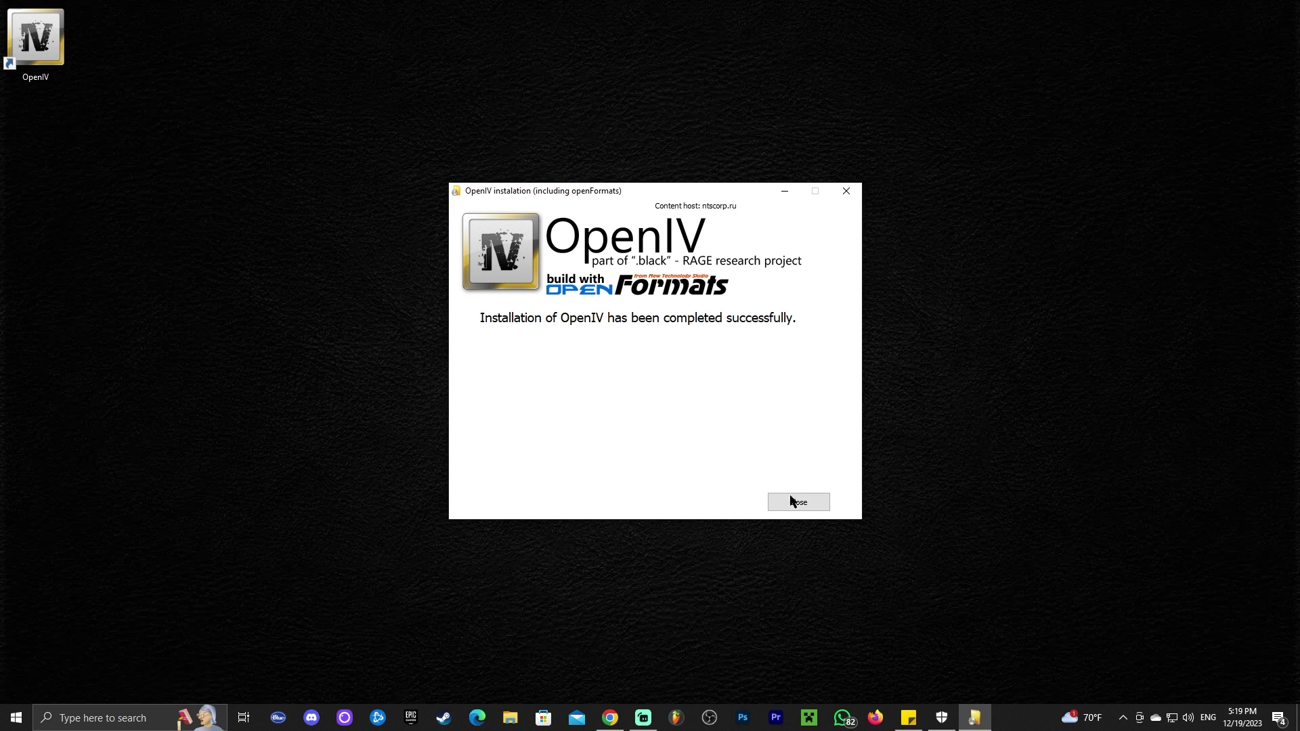
left_click(800, 509)
left_click_drag(35, 38, 156, 245)
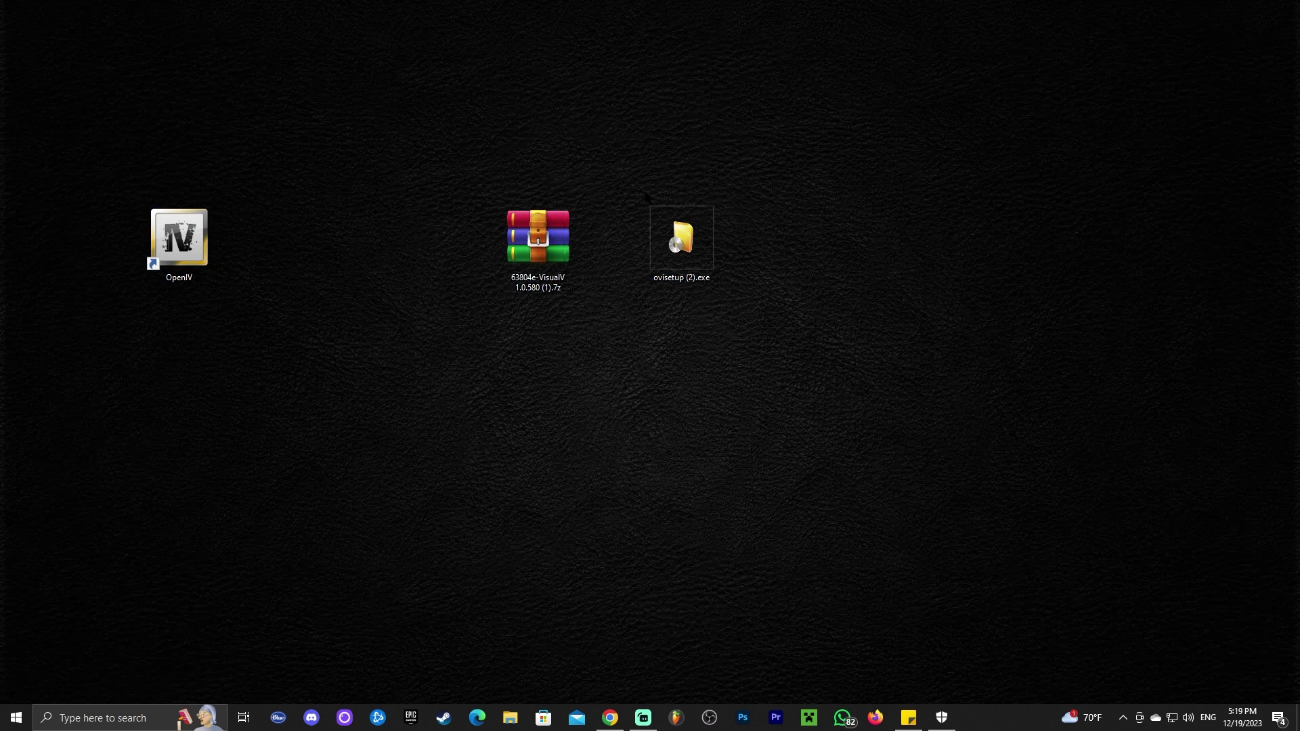
- Delete the ovisetup (2).exe installer and shift the VisualV archive left
left_click(681, 237)
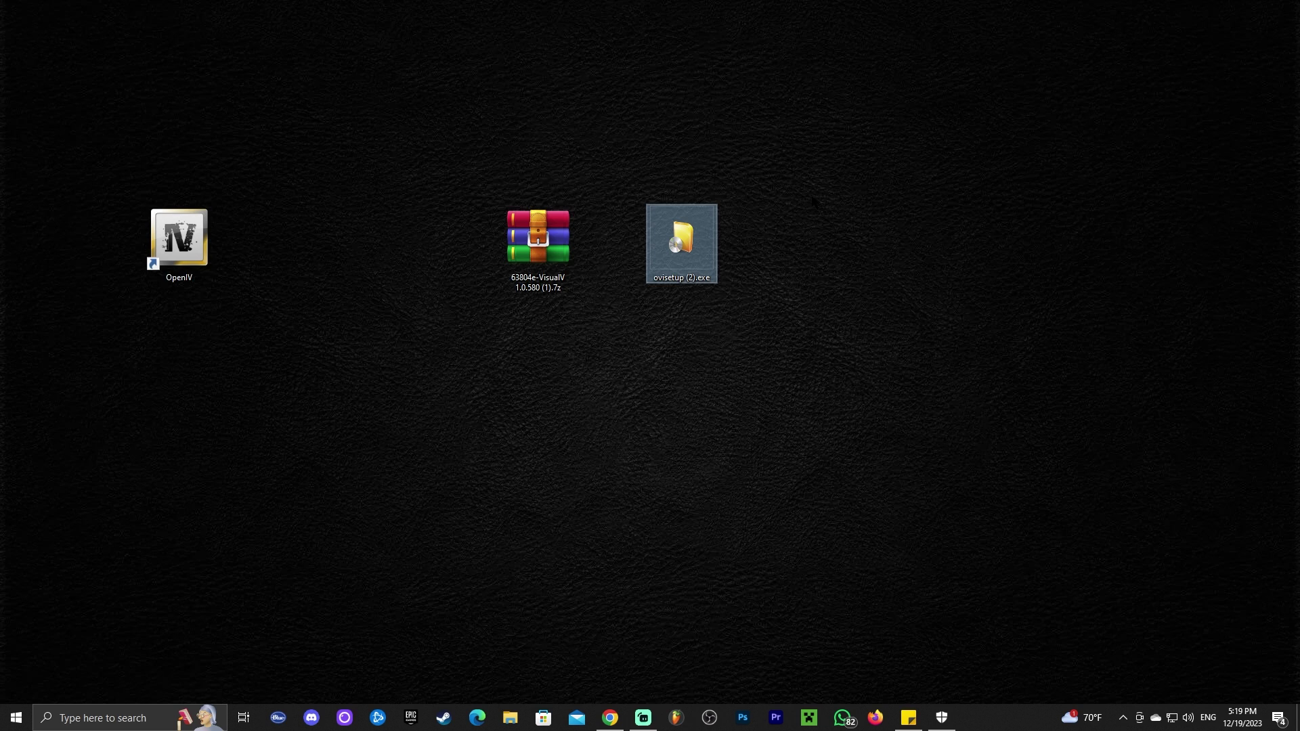
key("Delete")
left_click_drag(533, 256, 462, 256)
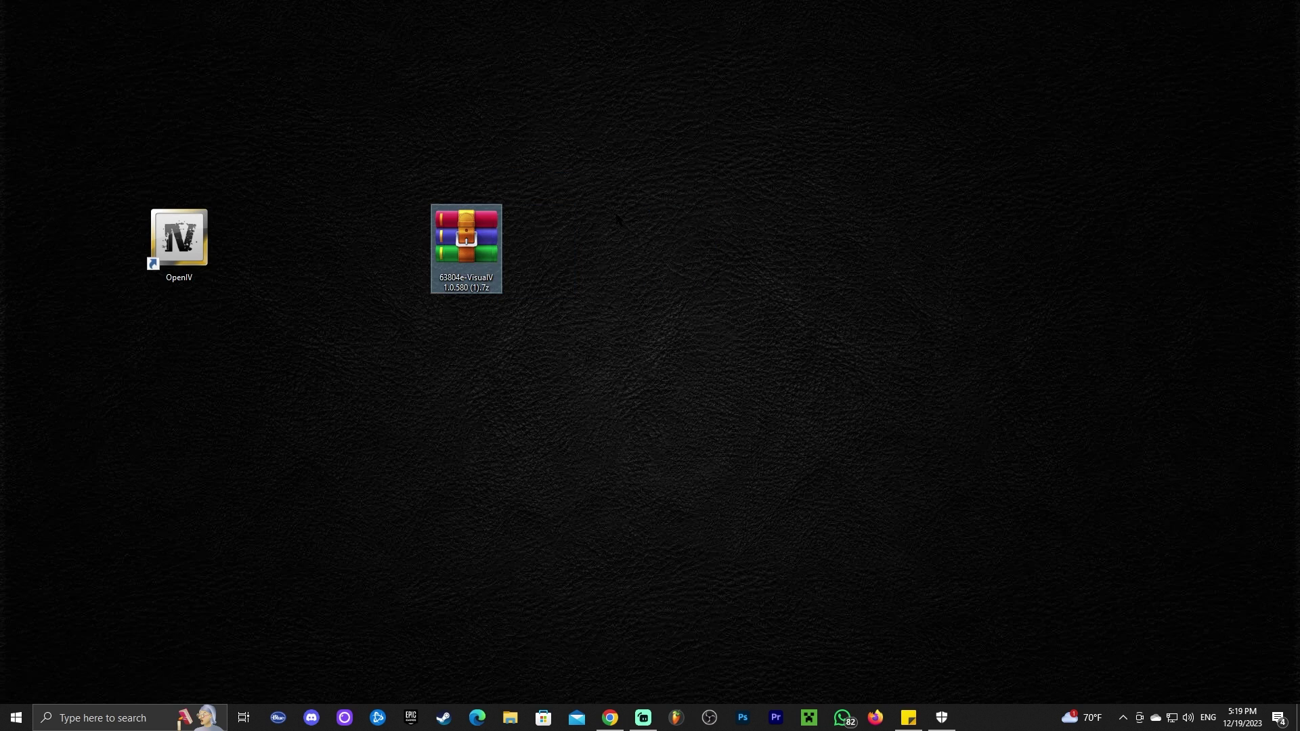
- Extract the VisualV archive into its own '63804e-VisualV 1.0.580 (1)' folder
right_click(474, 235)
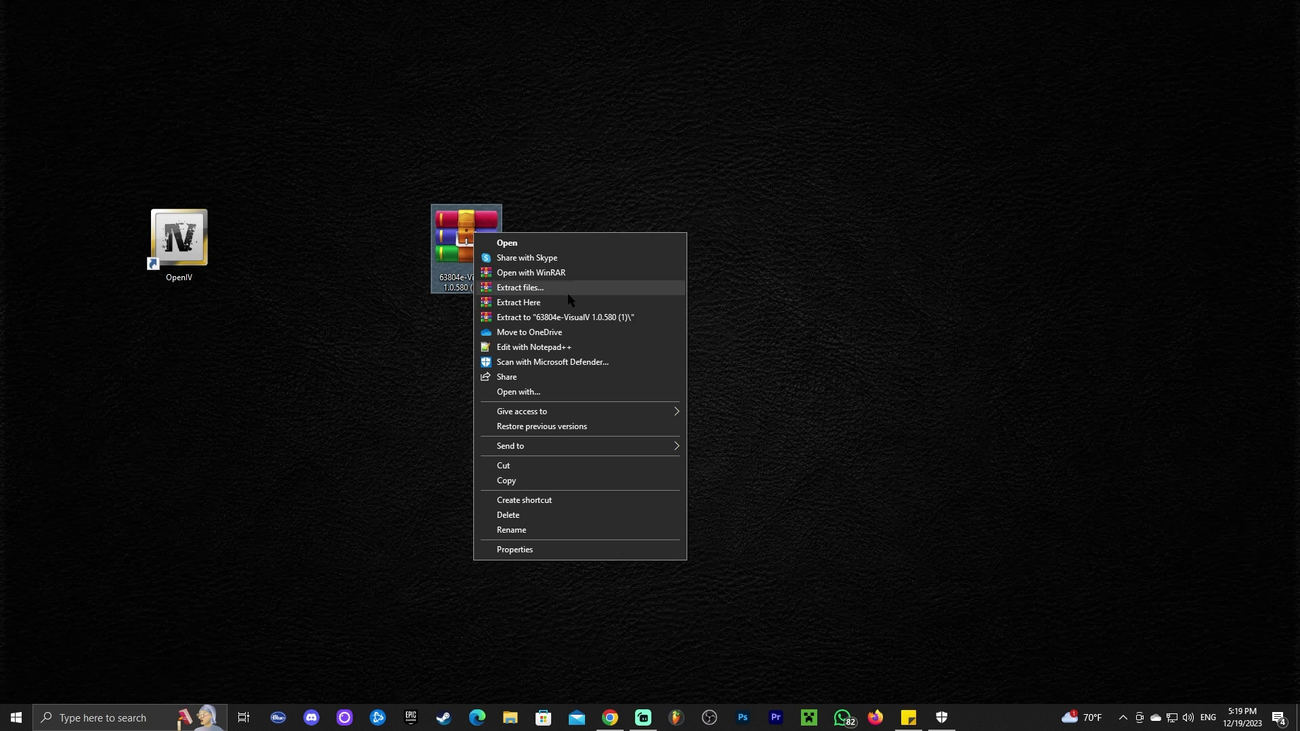
left_click(591, 318)
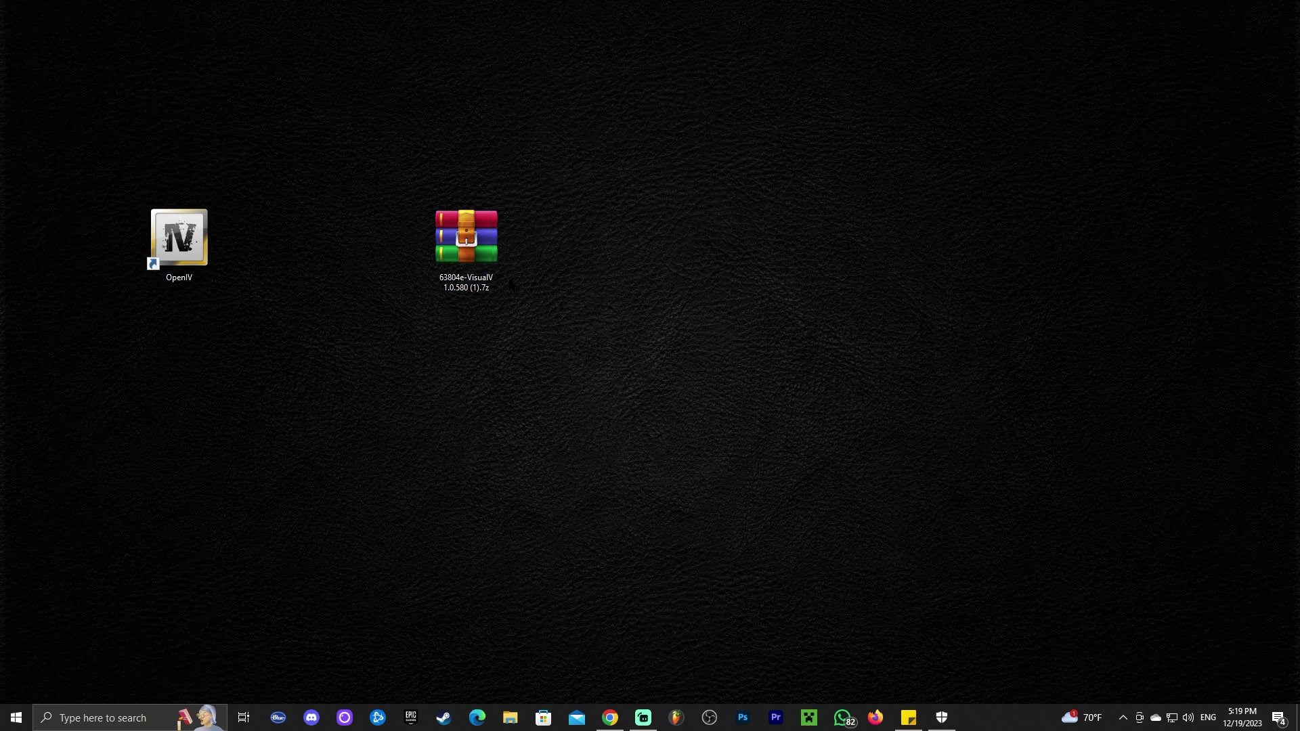
left_click_drag(35, 41, 394, 242)
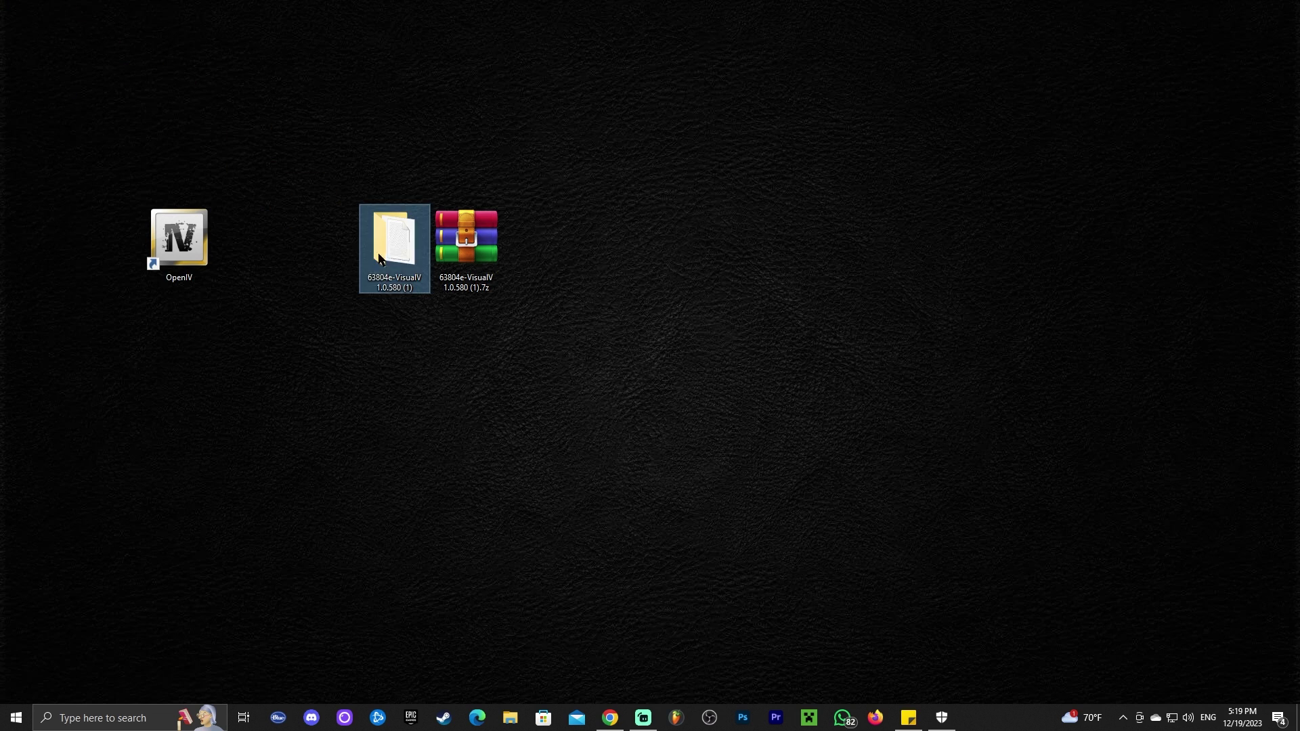
- Delete the VisualV .7z archive and line up the extracted folder with the OpenIV shortcut
left_click_drag(599, 159, 488, 223)
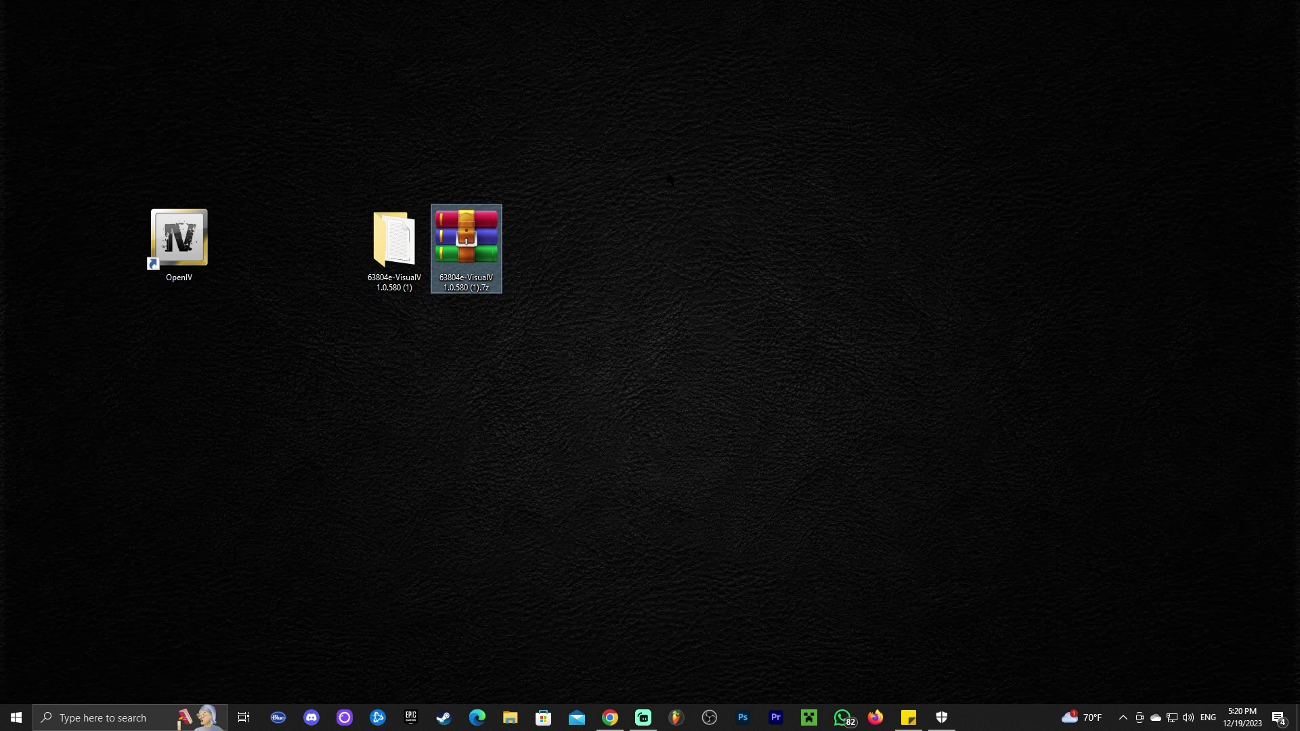
key("Delete")
left_click_drag(394, 240, 323, 241)
left_click_drag(194, 244, 482, 226)
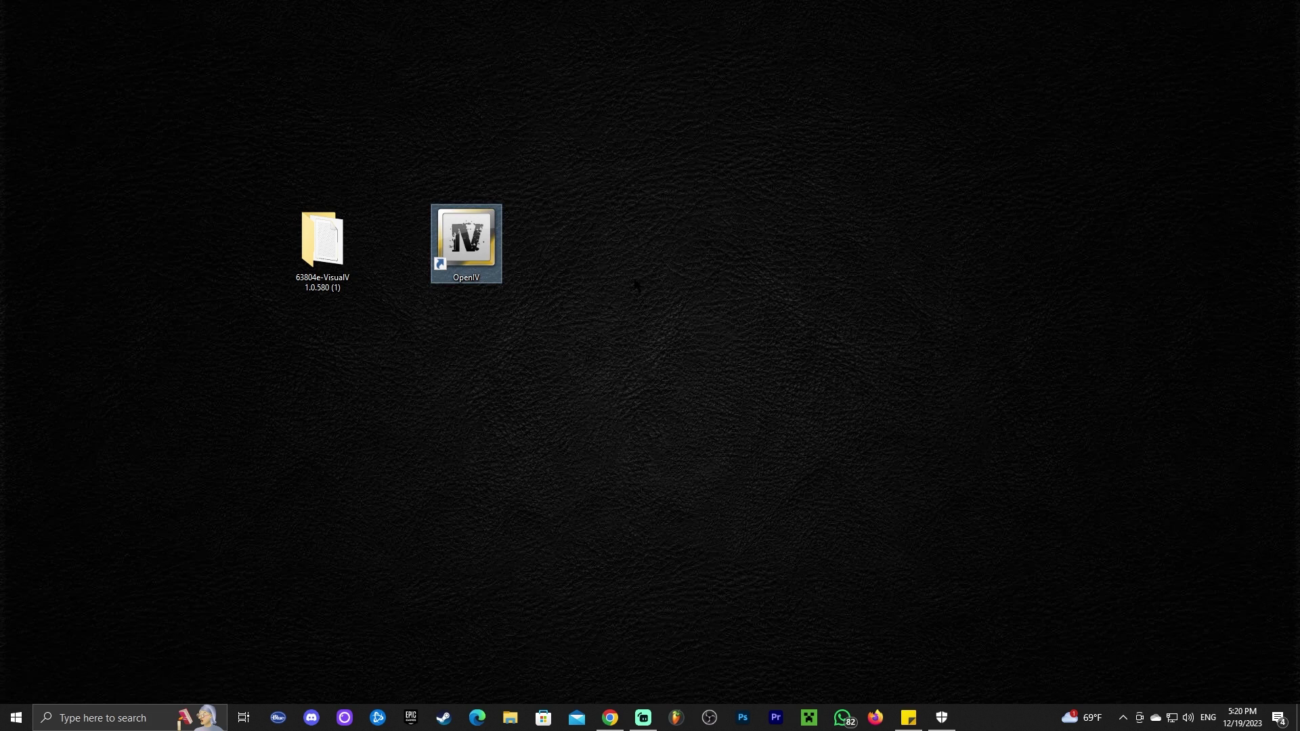
- Launch OpenIV and choose Grand Theft Auto V for Windows in the game selector
key("Return")
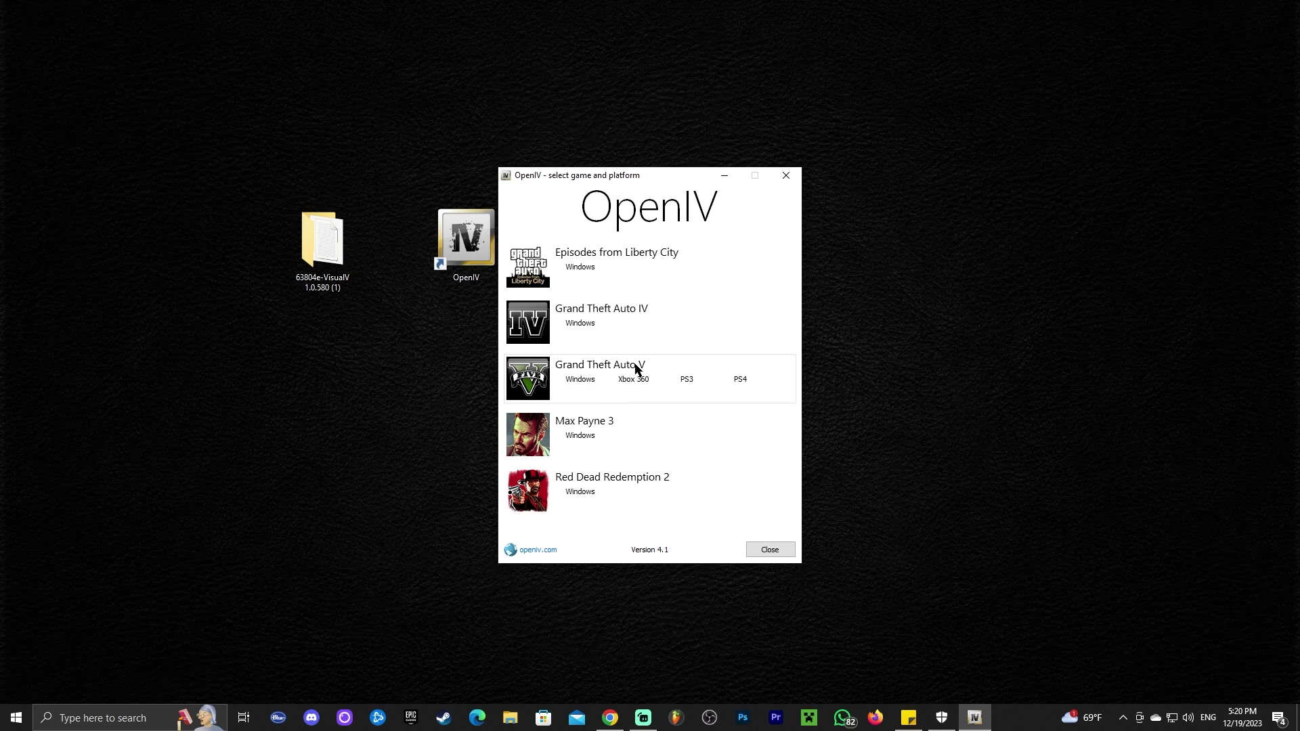
left_click(580, 380)
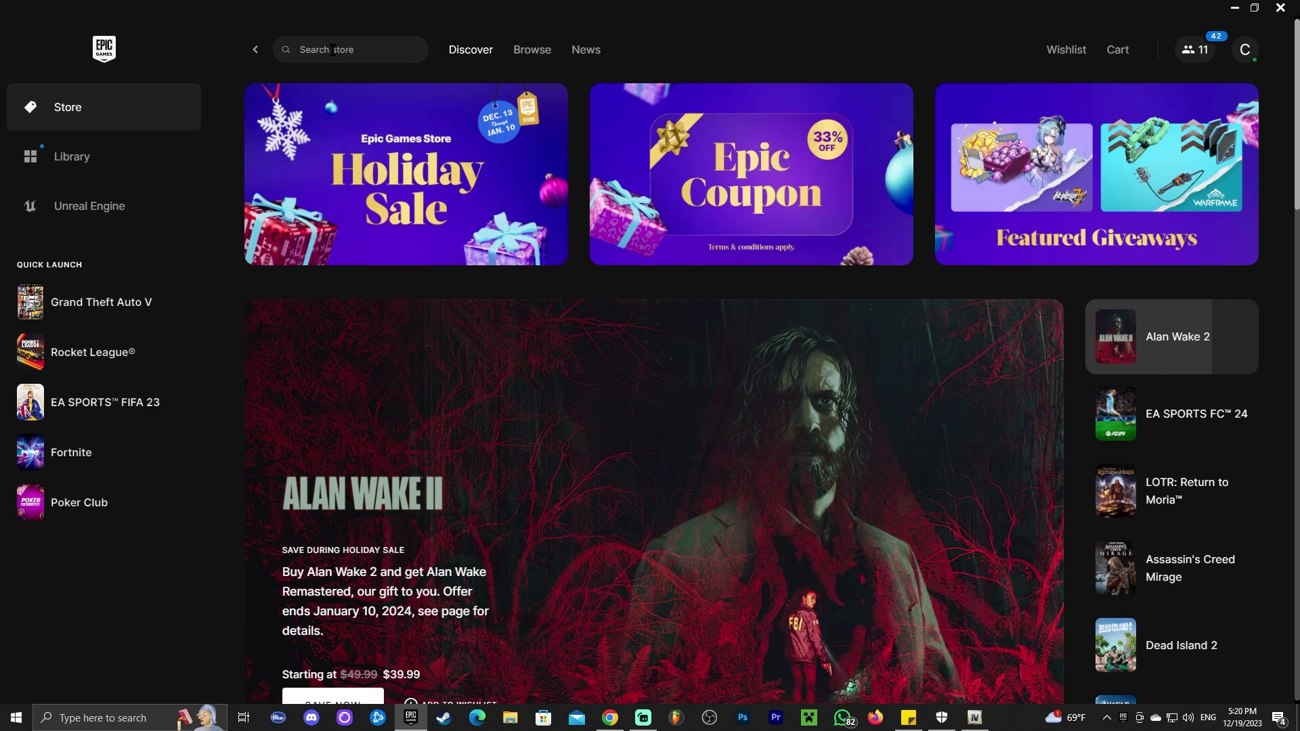
- In the Epic library, open Grand Theft Auto V's install folder from its management settings
left_click(103, 154)
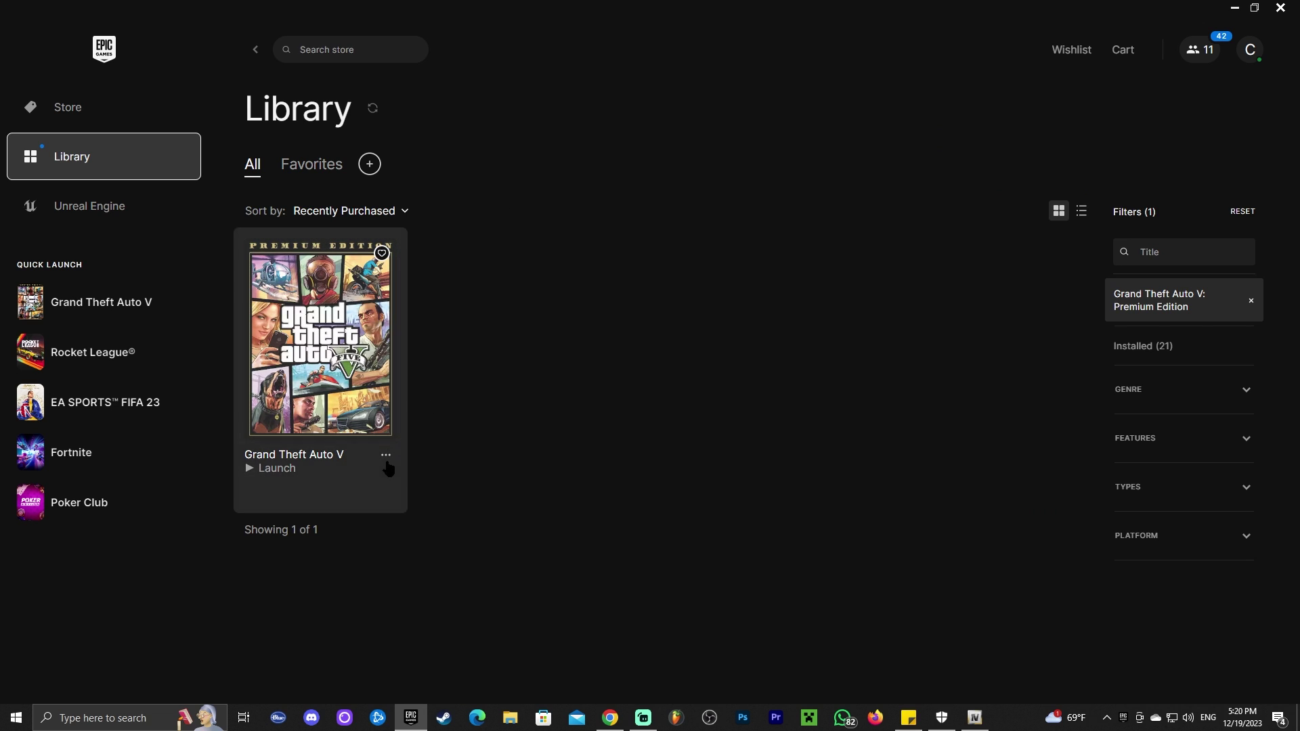
left_click(386, 457)
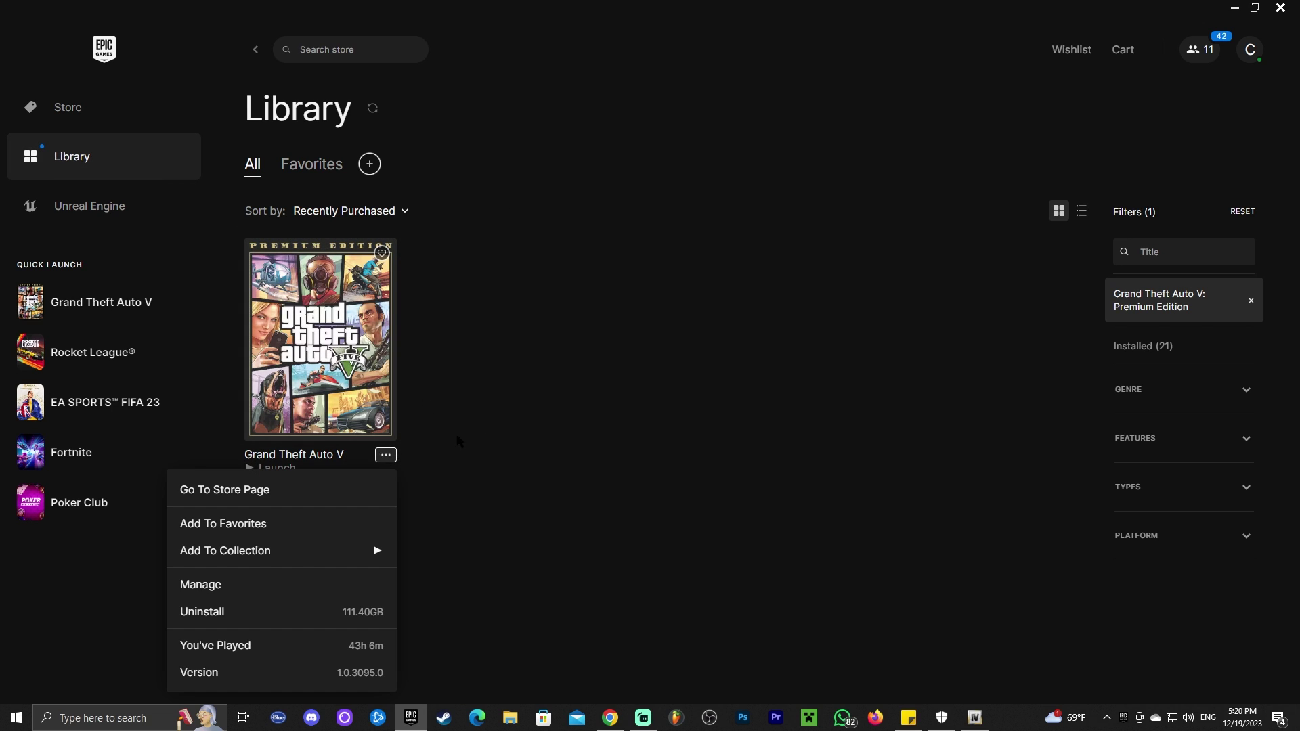
left_click(250, 587)
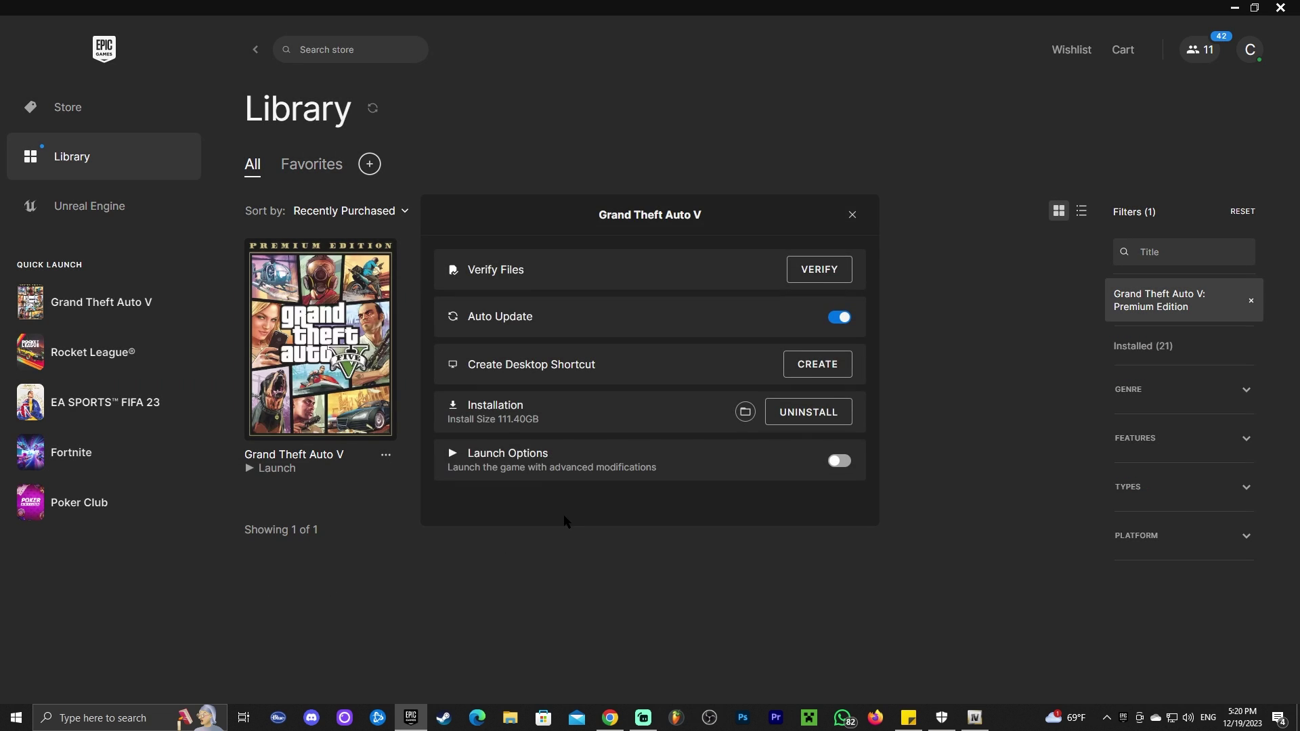
left_click(745, 412)
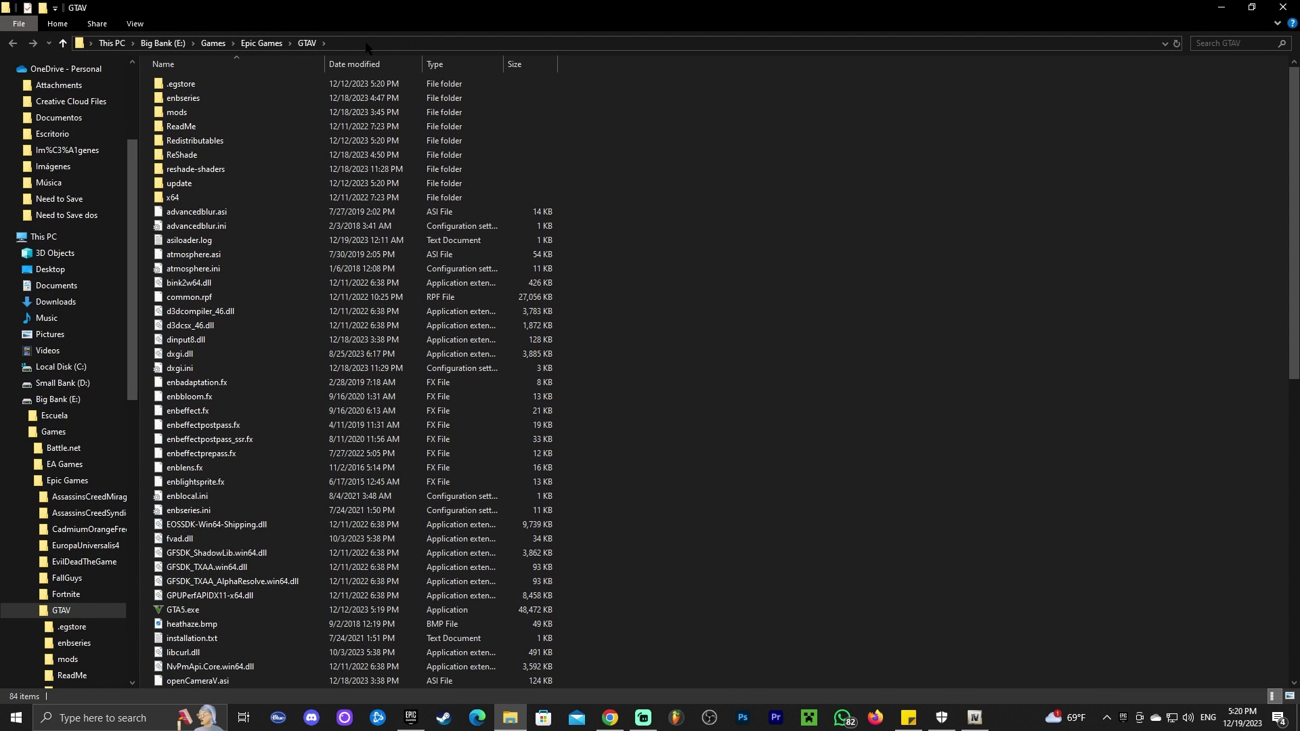
- Select the E:\Games\Epic Games\GTAV path, then close Explorer, the settings dialog and the launcher
left_click(357, 42)
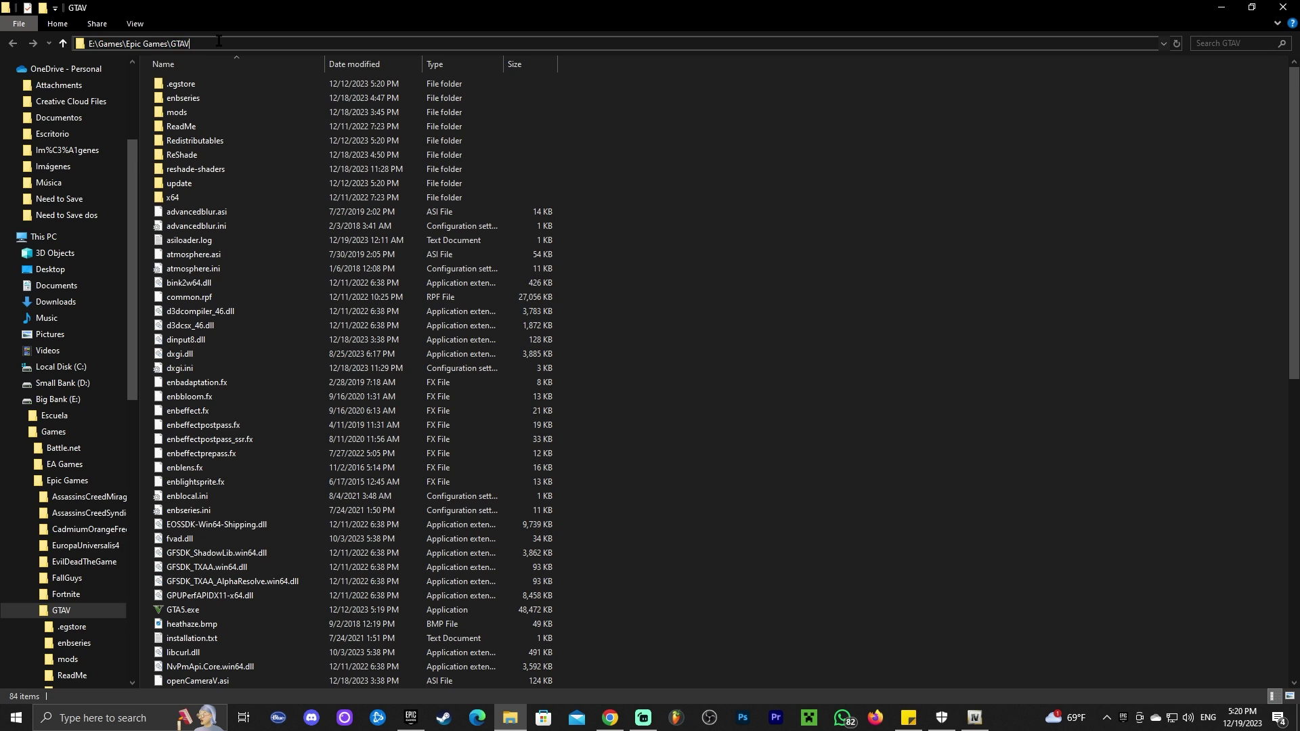
key("ctrl+a")
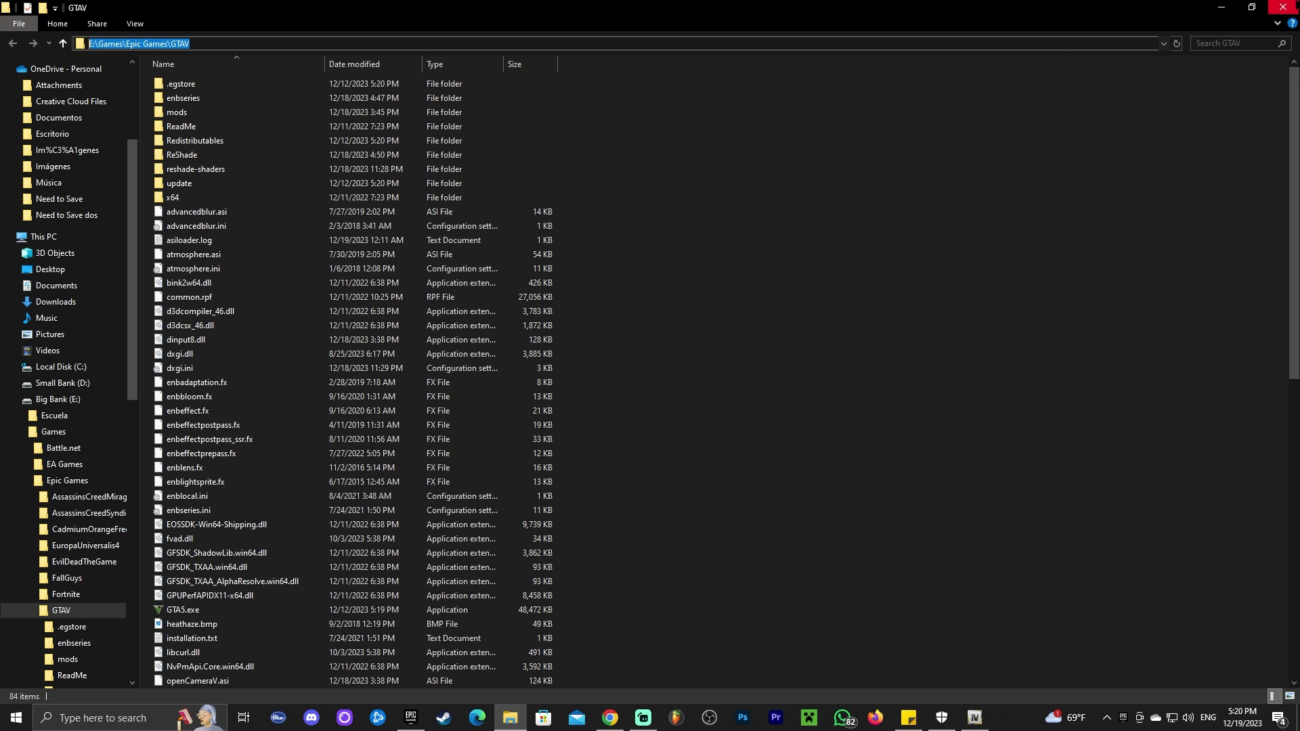
left_click(1283, 7)
left_click(848, 215)
left_click(1280, 7)
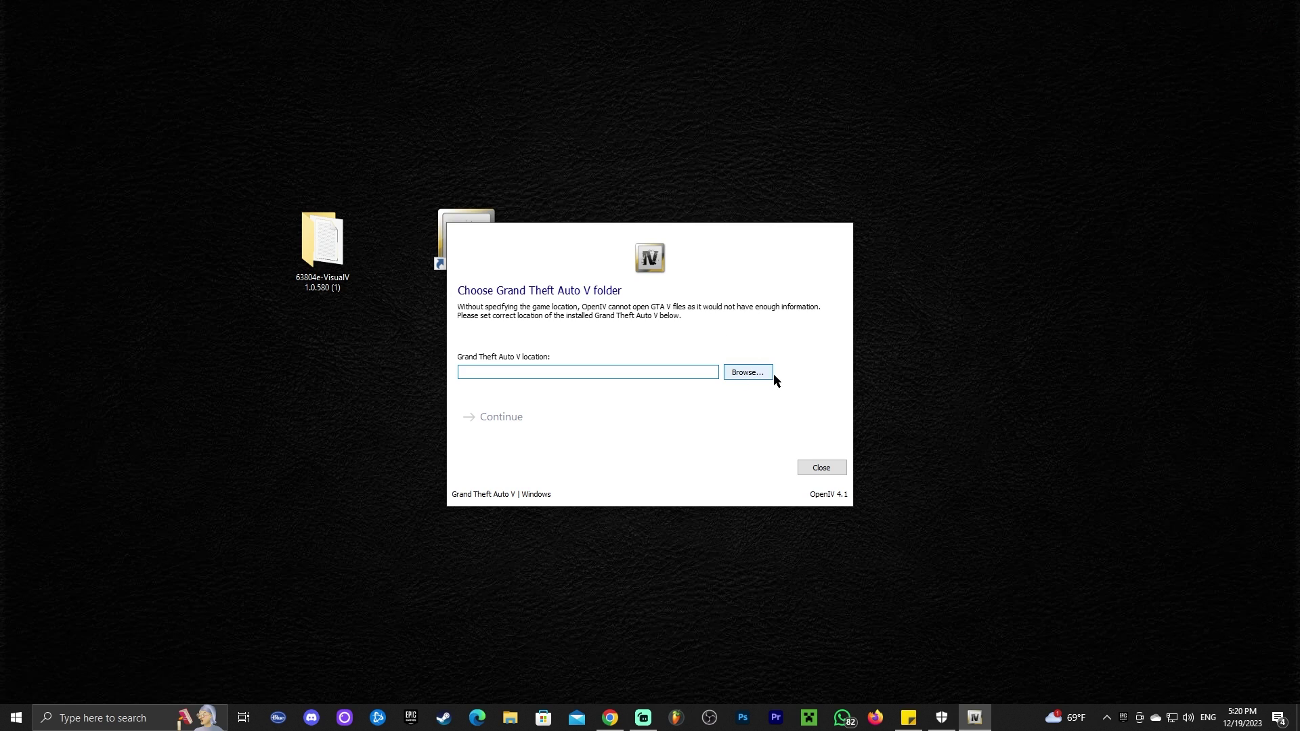
- Browse to E:\Games\Epic Games\GTAV in the folder picker and select it as the game location
left_click(770, 372)
left_click(430, 35)
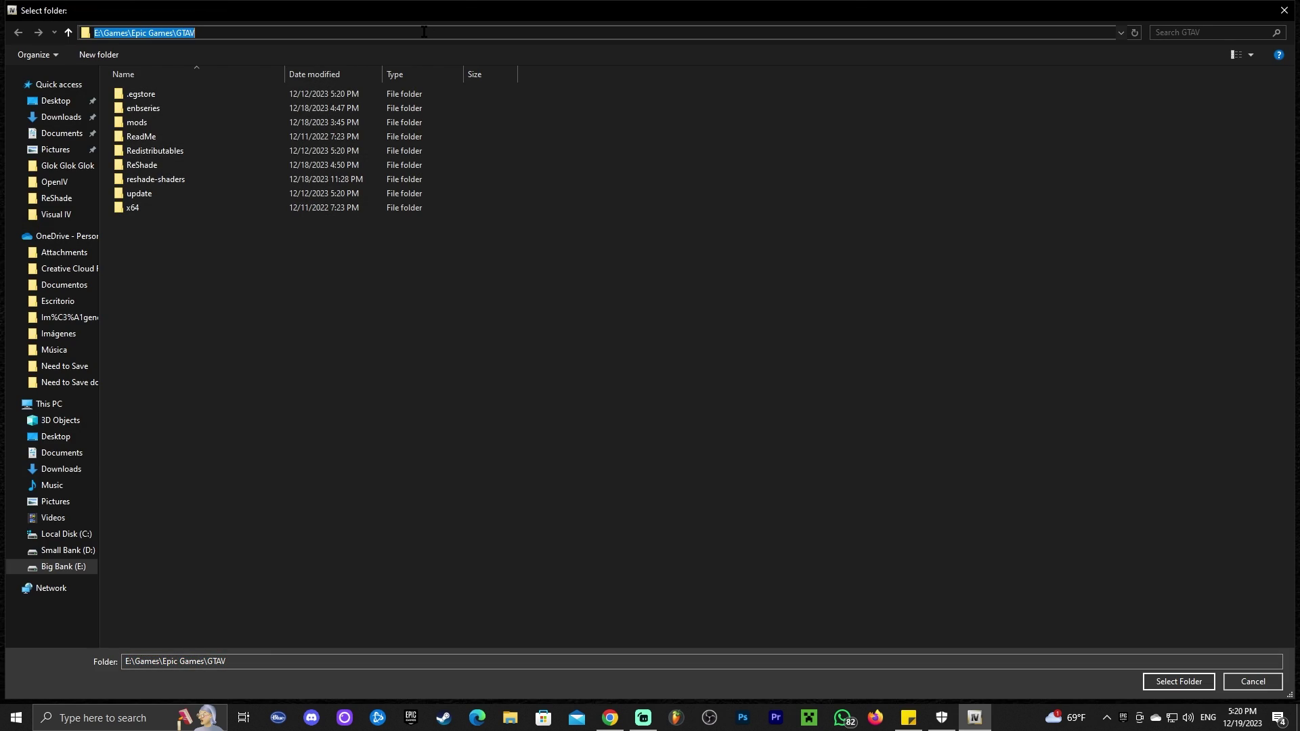
left_click(423, 32)
key("Return")
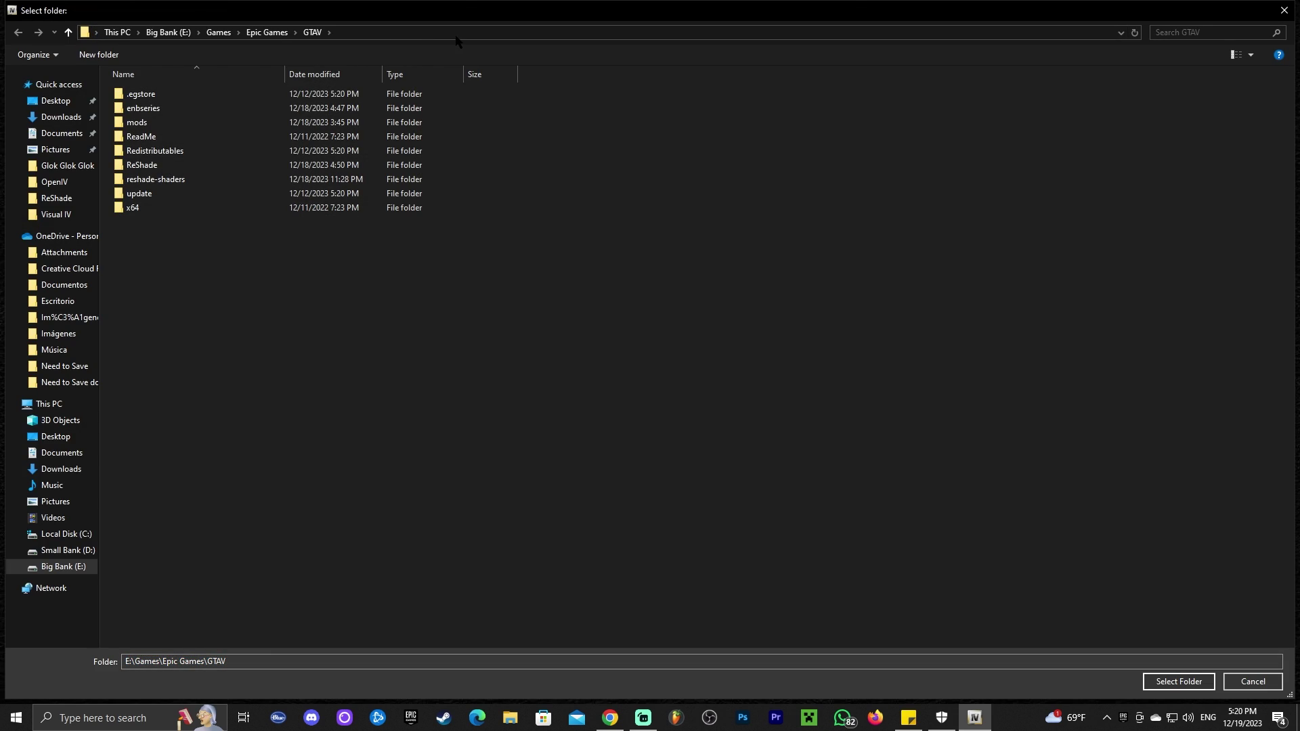
left_click(400, 33)
left_click(402, 31)
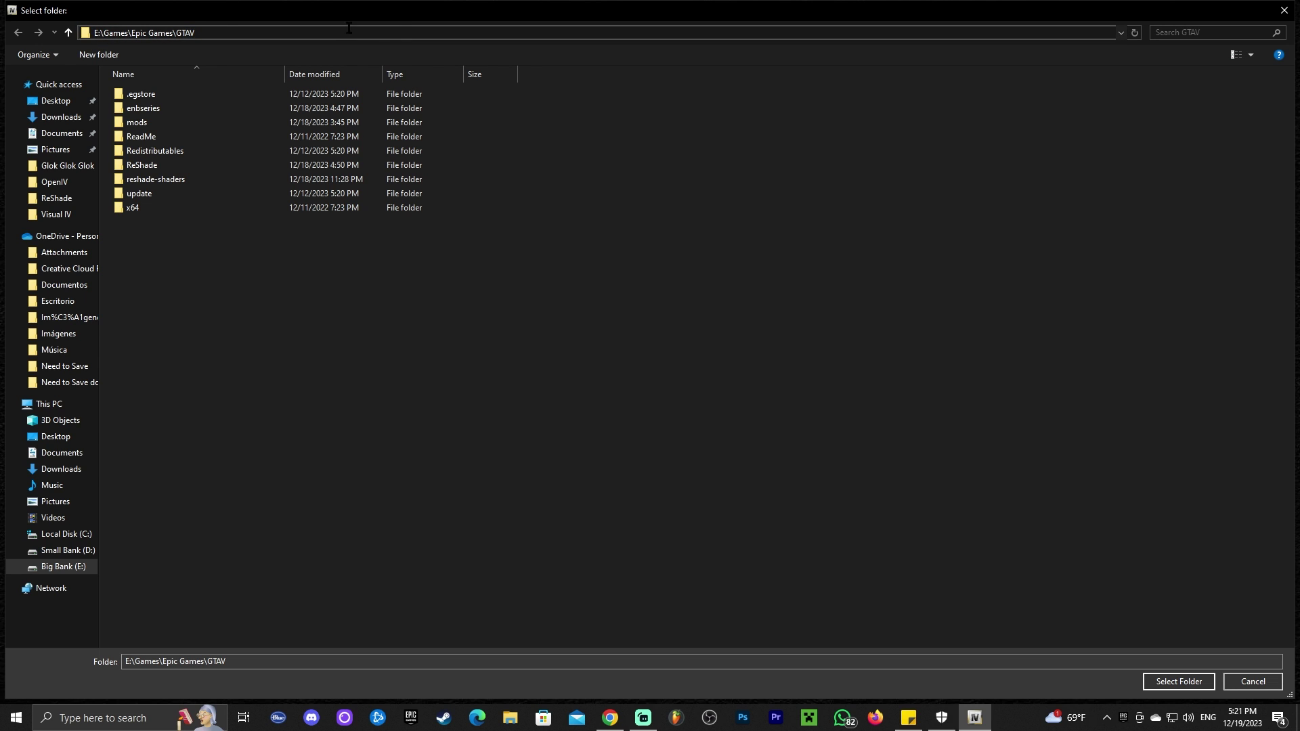
key("Return")
left_click(1190, 683)
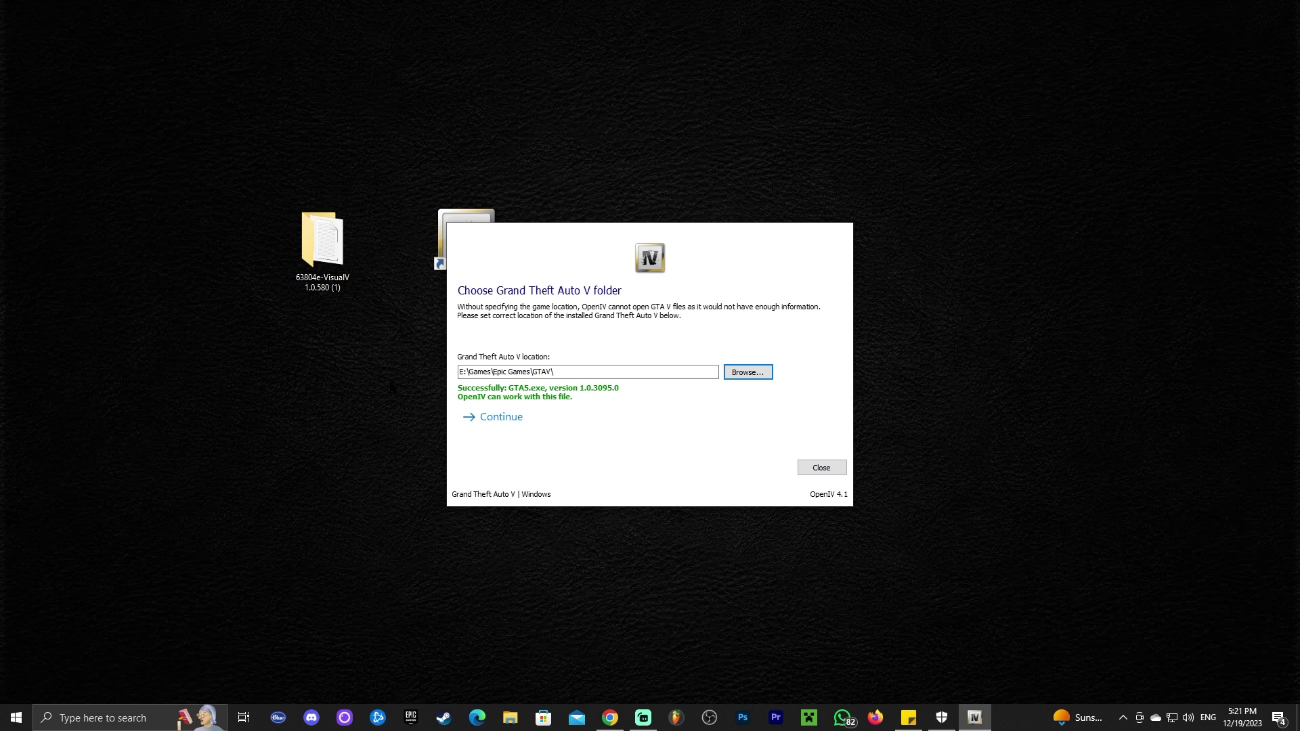
left_click_drag(516, 354, 581, 377)
- Bring up the OpenIV tutorial in Chrome and scroll to the Default Game Locations list
left_click(609, 717)
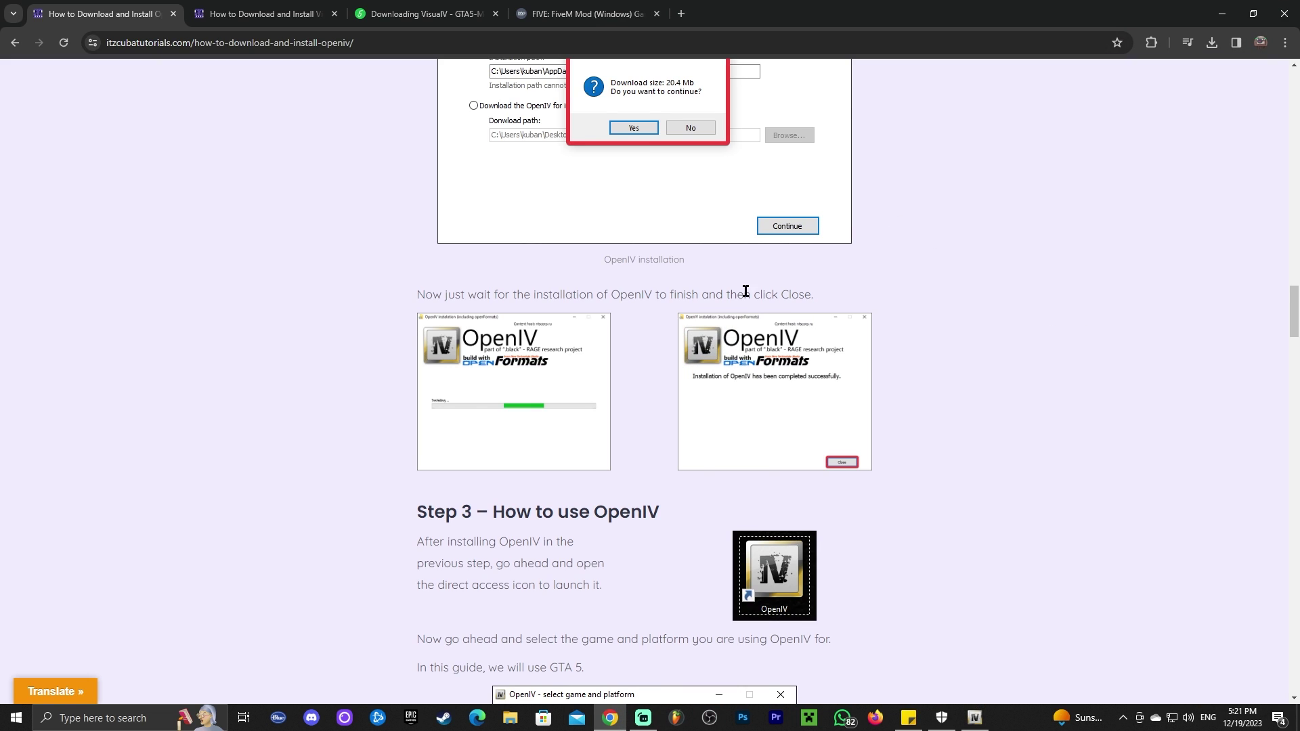
scroll(745, 291, "down", 10)
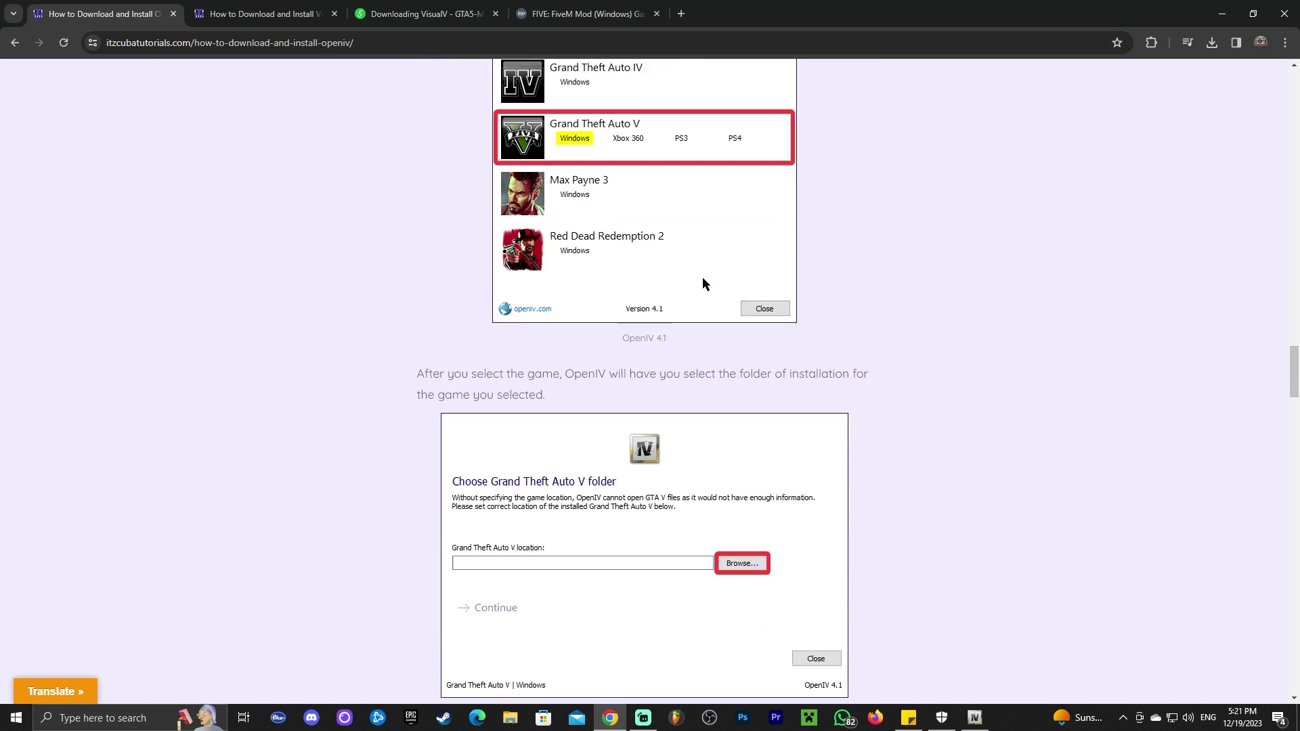
scroll(701, 283, "down", 5)
scroll(455, 221, "up", 10)
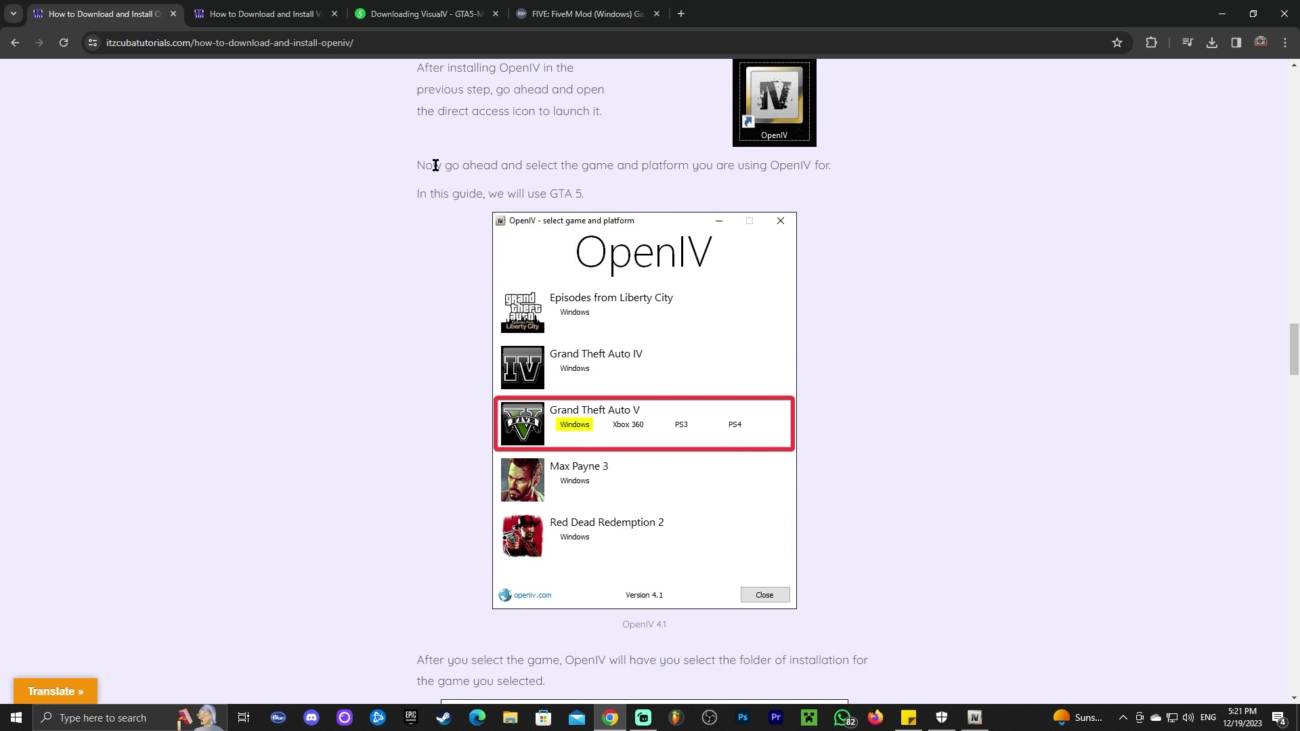
scroll(435, 165, "up", 2)
scroll(604, 271, "down", 13)
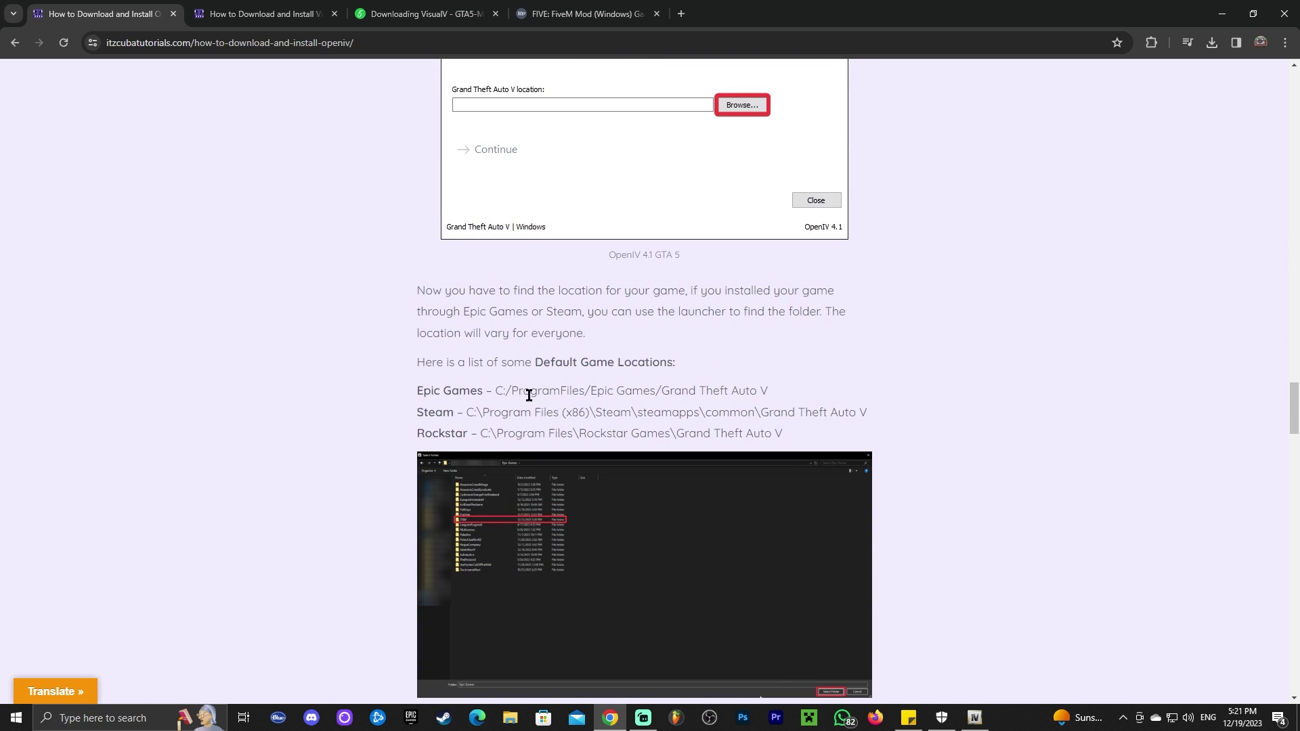
- Highlight the Rockstar, Steam and Epic Games default paths, then the whole locations list
left_click_drag(785, 434, 486, 446)
left_click_drag(868, 412, 521, 413)
left_click_drag(769, 391, 880, 418)
left_click(785, 425)
left_click_drag(785, 439, 413, 367)
left_click(627, 408)
left_click_drag(780, 433, 532, 361)
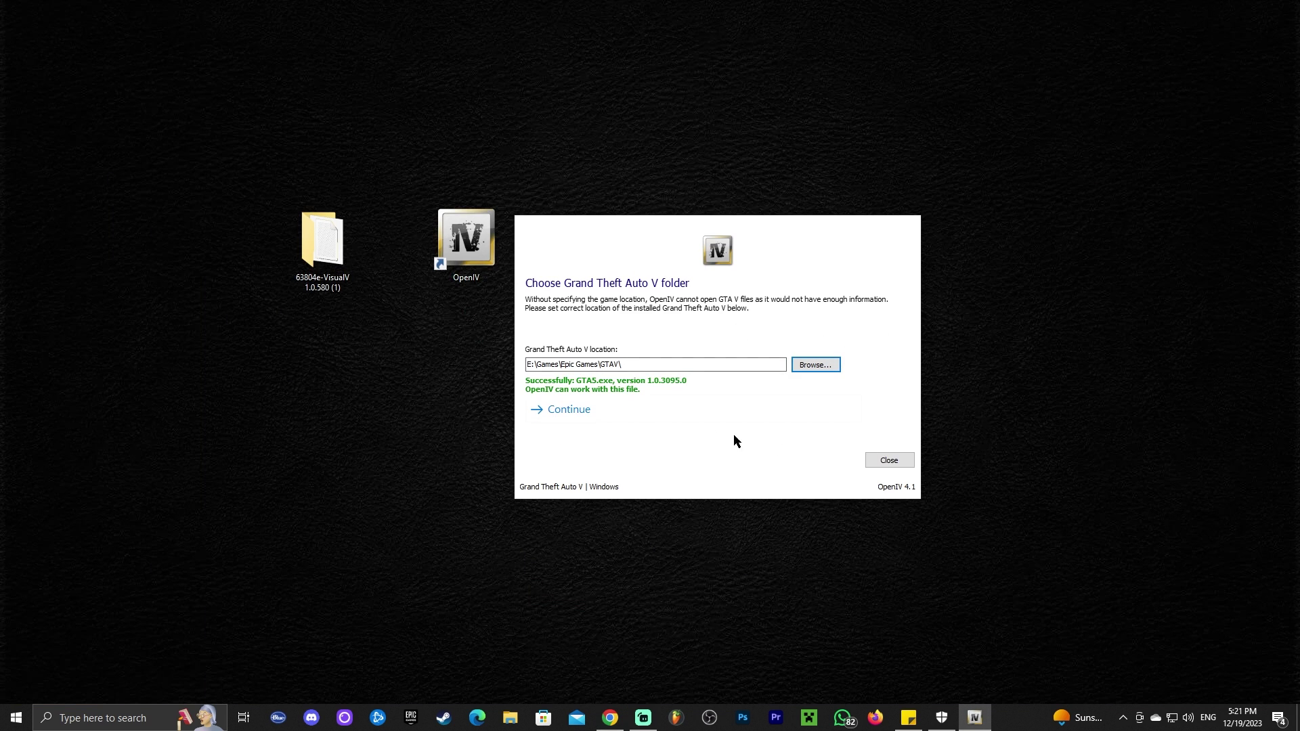
- Continue past the game folder and Backups reminder to start loading, then return to Chrome
left_click(582, 413)
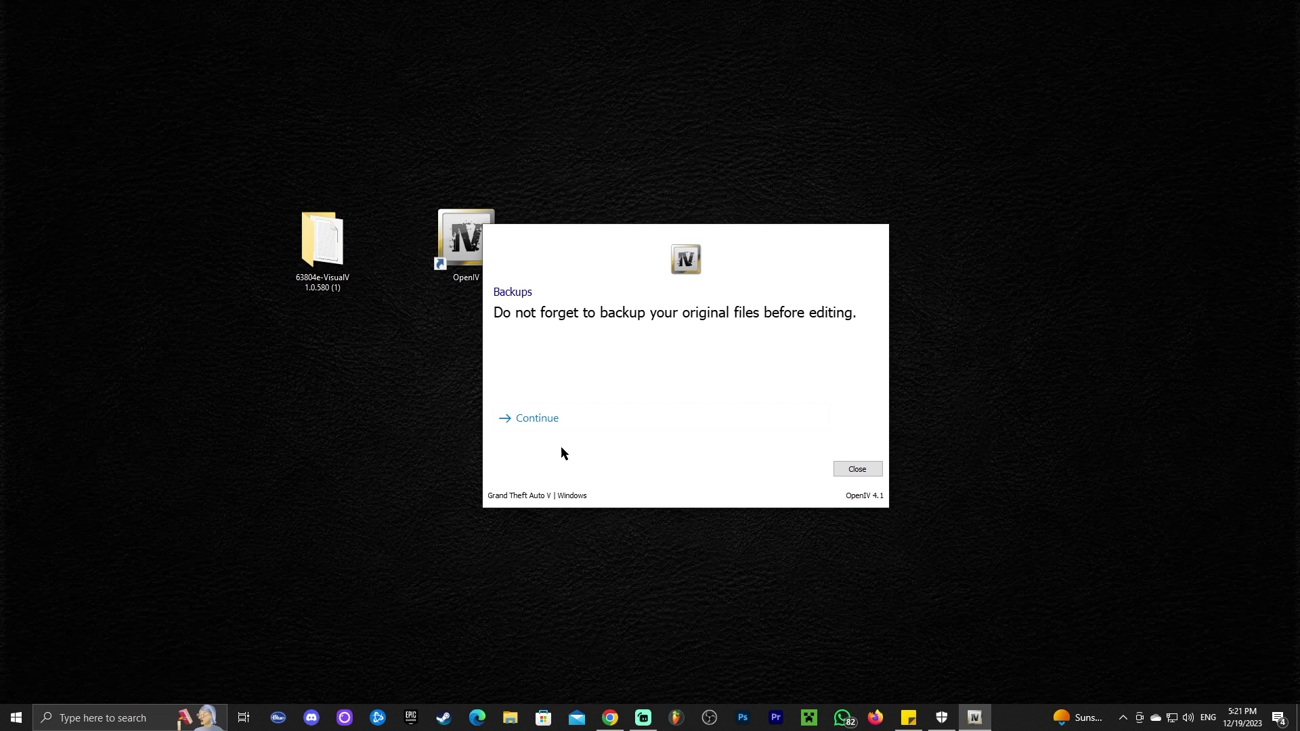
left_click(532, 419)
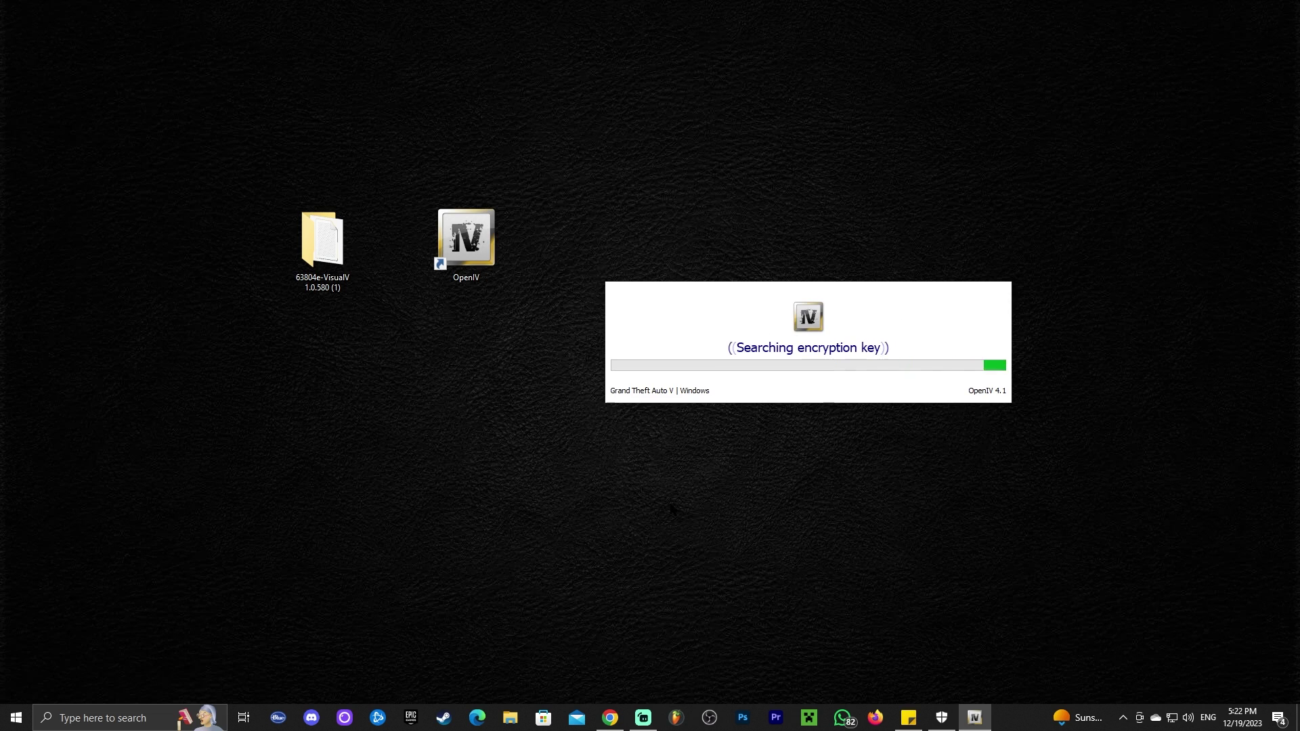
left_click(609, 718)
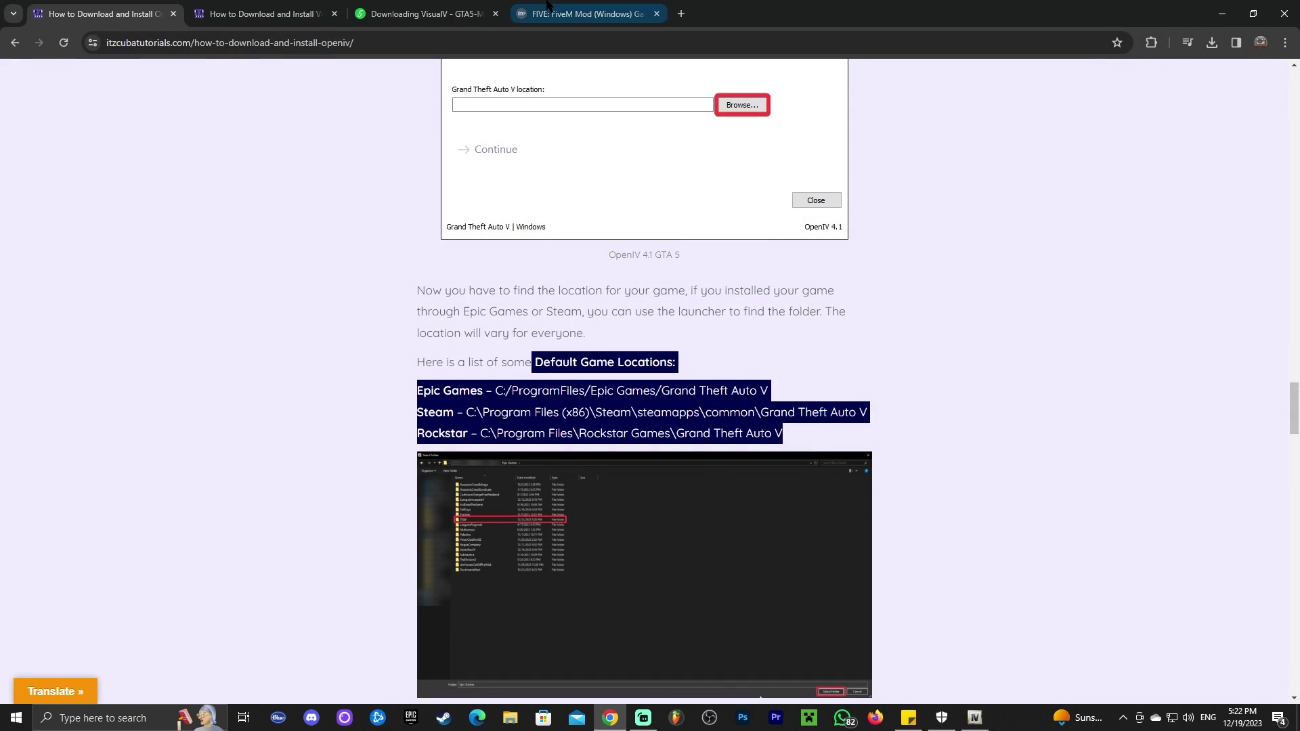
- Switch to the FIVE: FiveM Mod tab and scroll through the zap-hosting server options
left_click(572, 14)
scroll(352, 285, "down", 3)
scroll(241, 383, "up", 3)
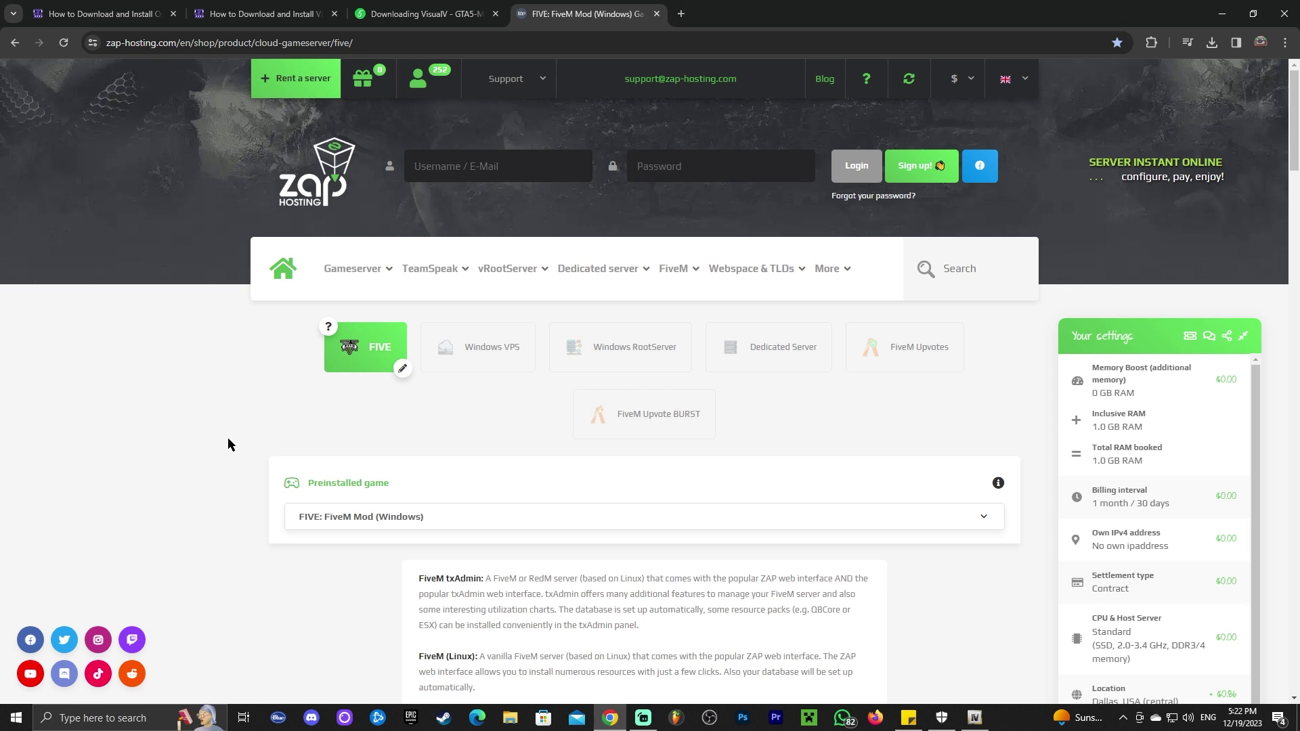
scroll(369, 471, "down", 2)
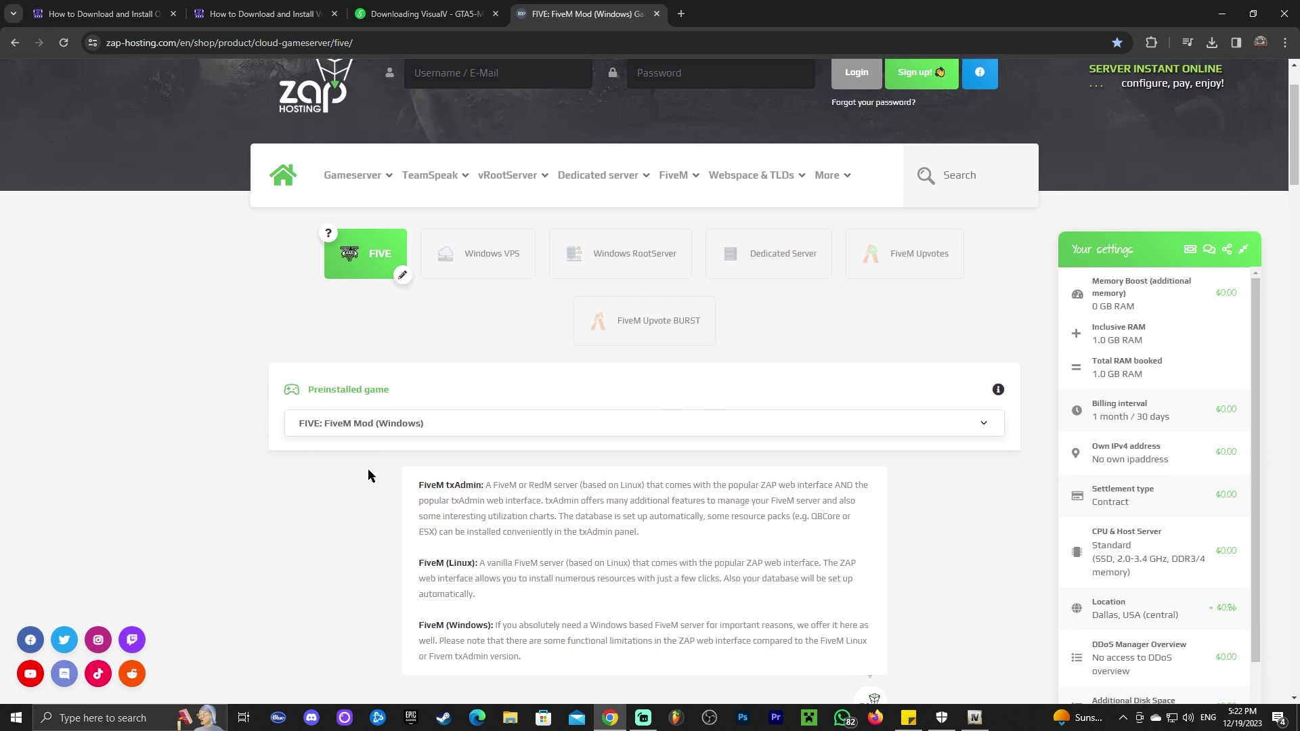
scroll(501, 322, "down", 3)
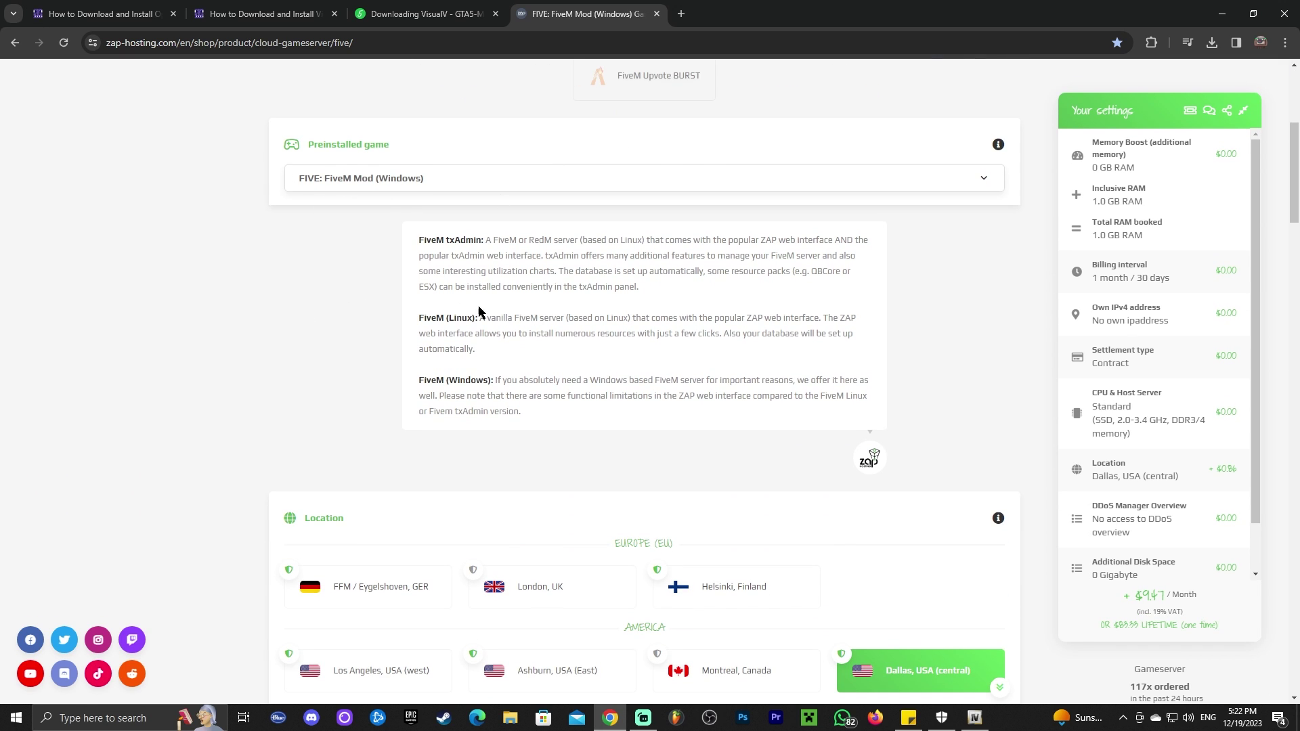
scroll(479, 311, "up", 5)
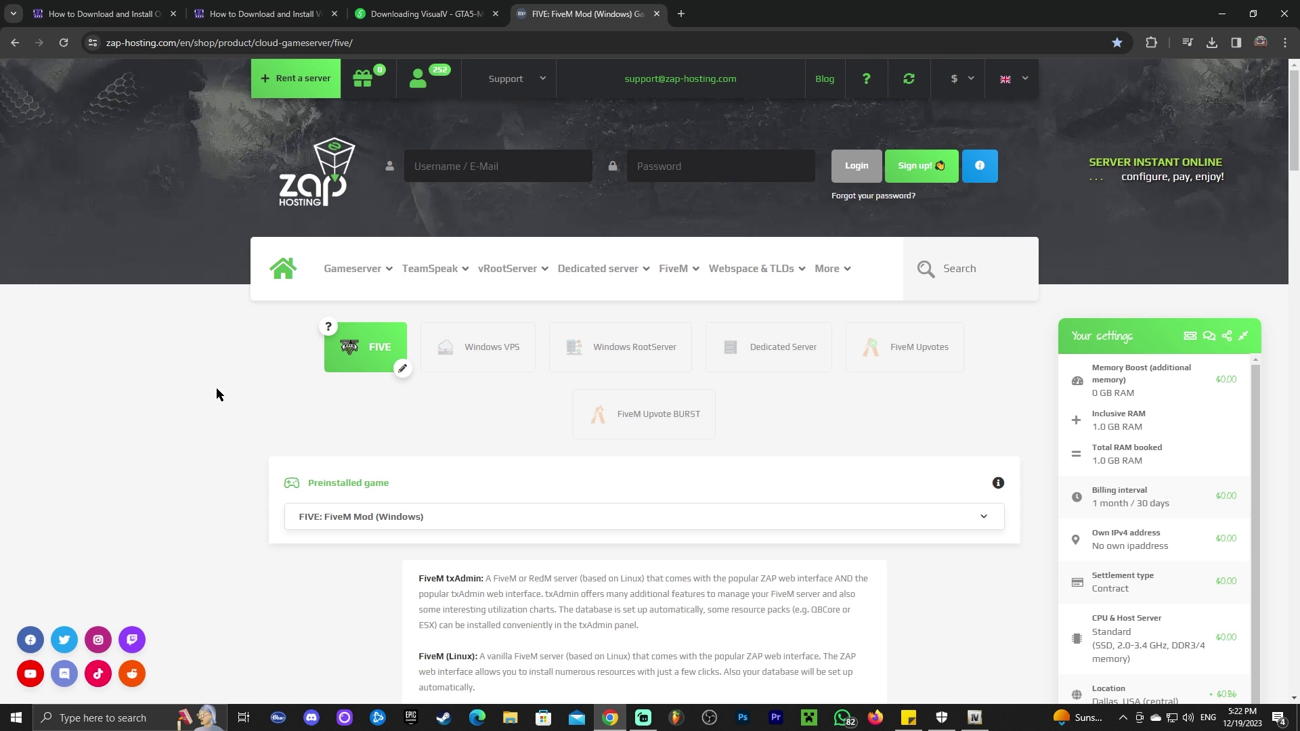
scroll(217, 395, "down", 10)
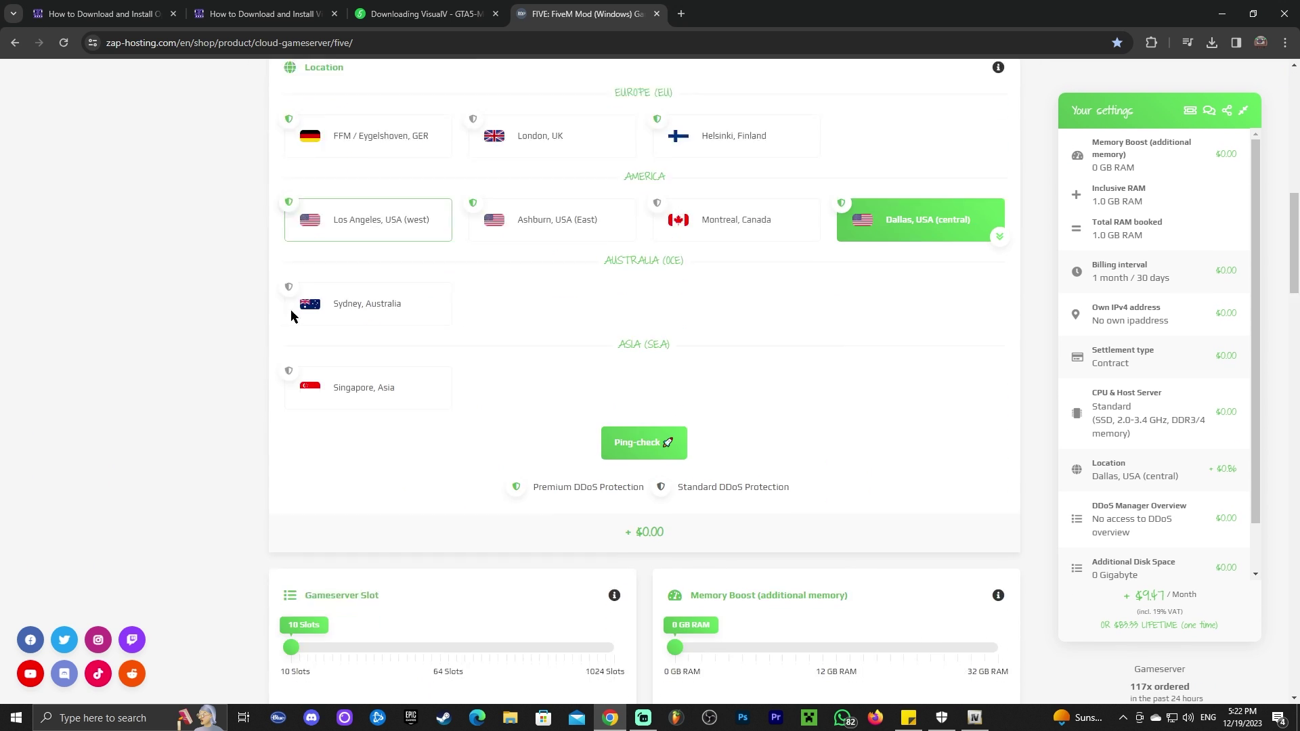
scroll(217, 336, "down", 20)
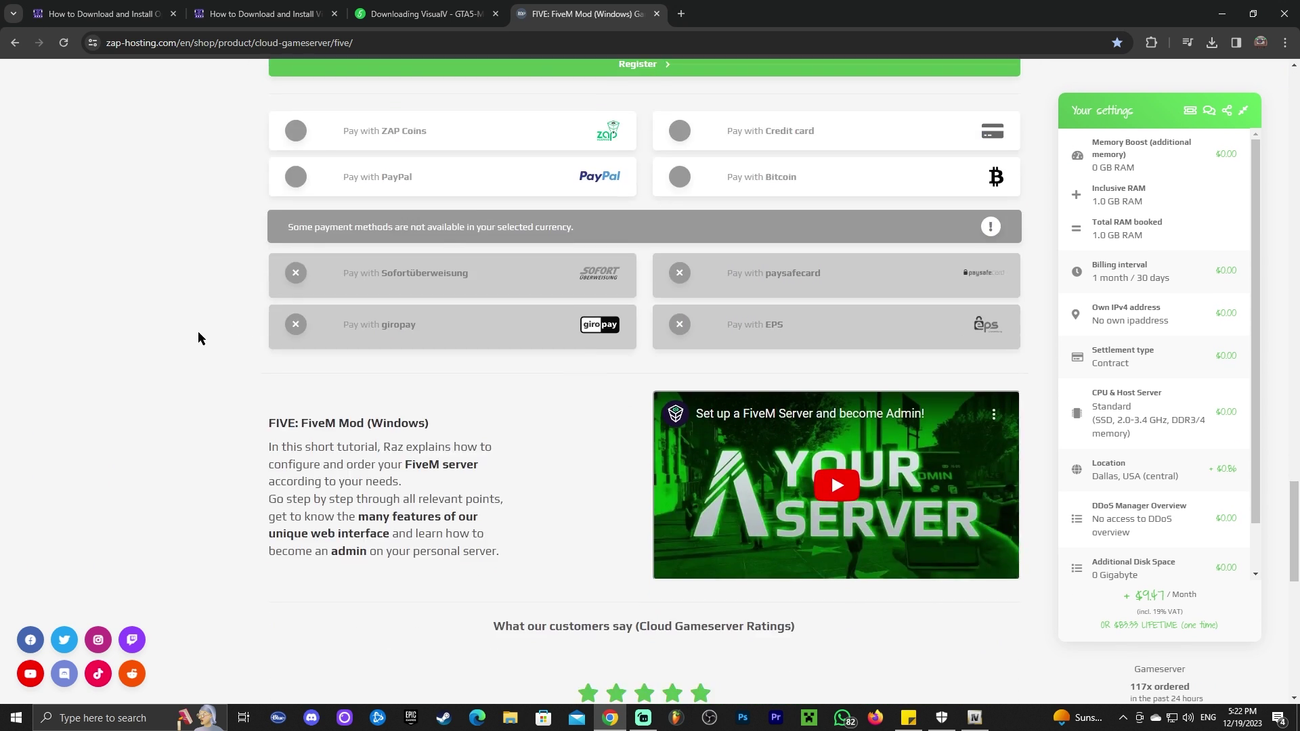
scroll(197, 331, "down", 4)
scroll(205, 351, "up", 15)
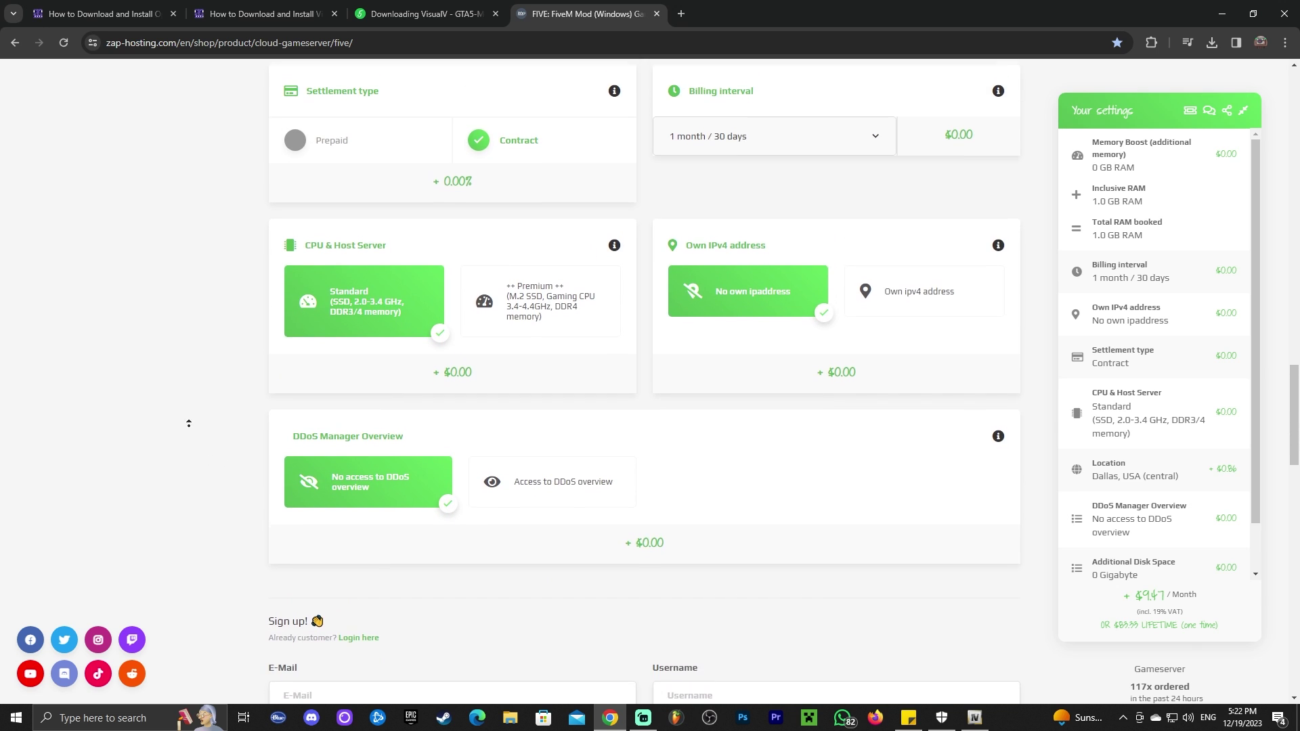
scroll(188, 424, "up", 7)
scroll(210, 426, "up", 15)
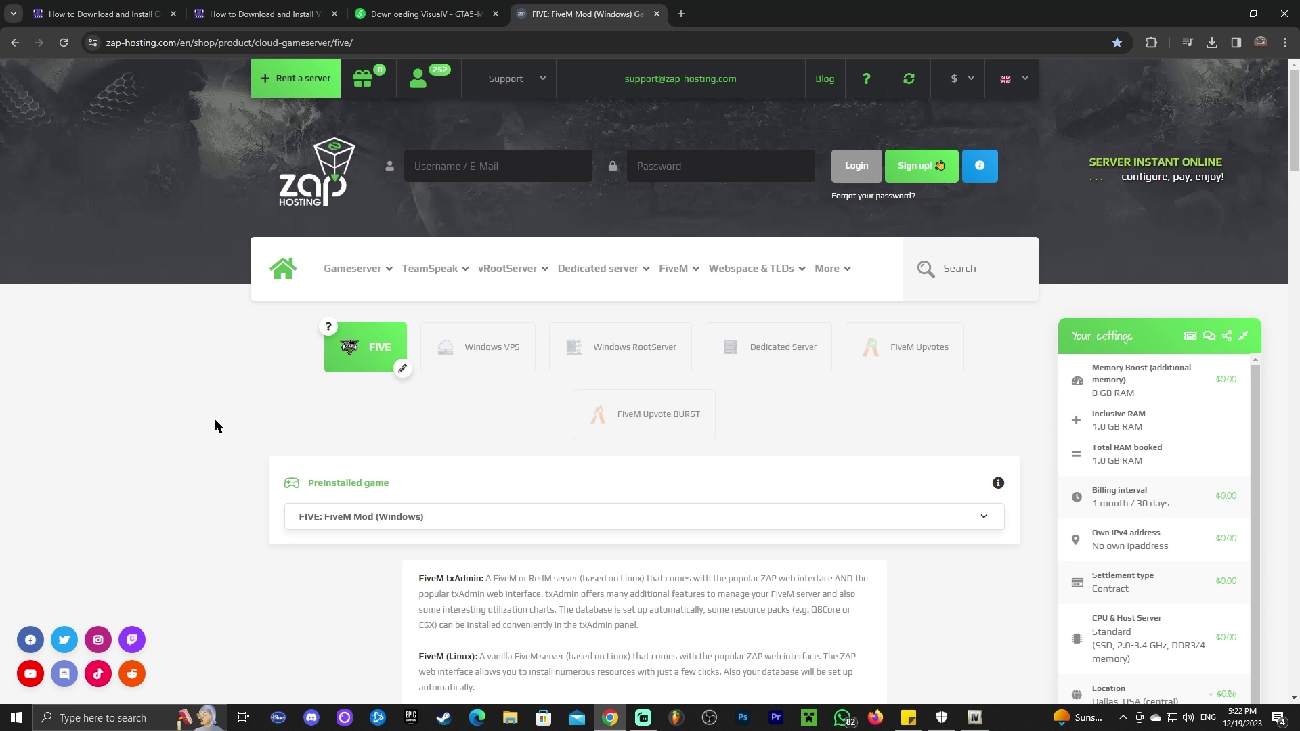
scroll(230, 403, "down", 5)
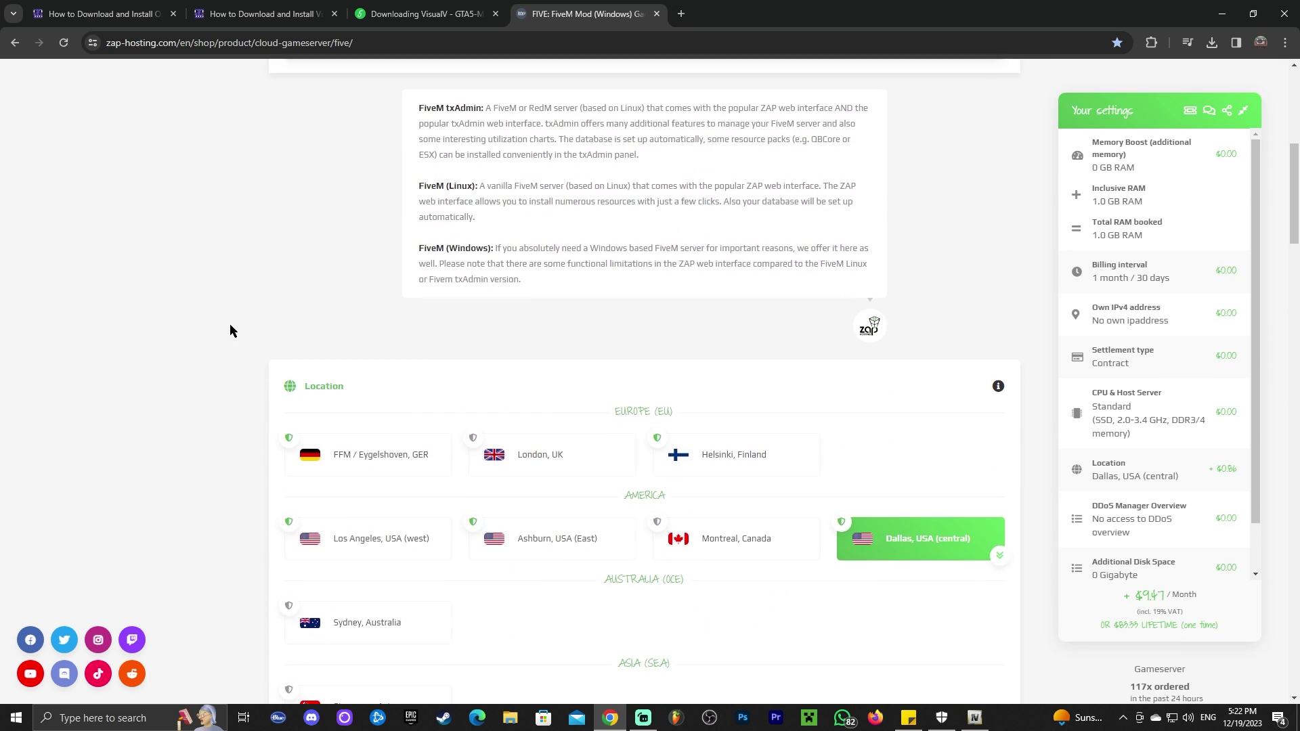
scroll(304, 309, "up", 5)
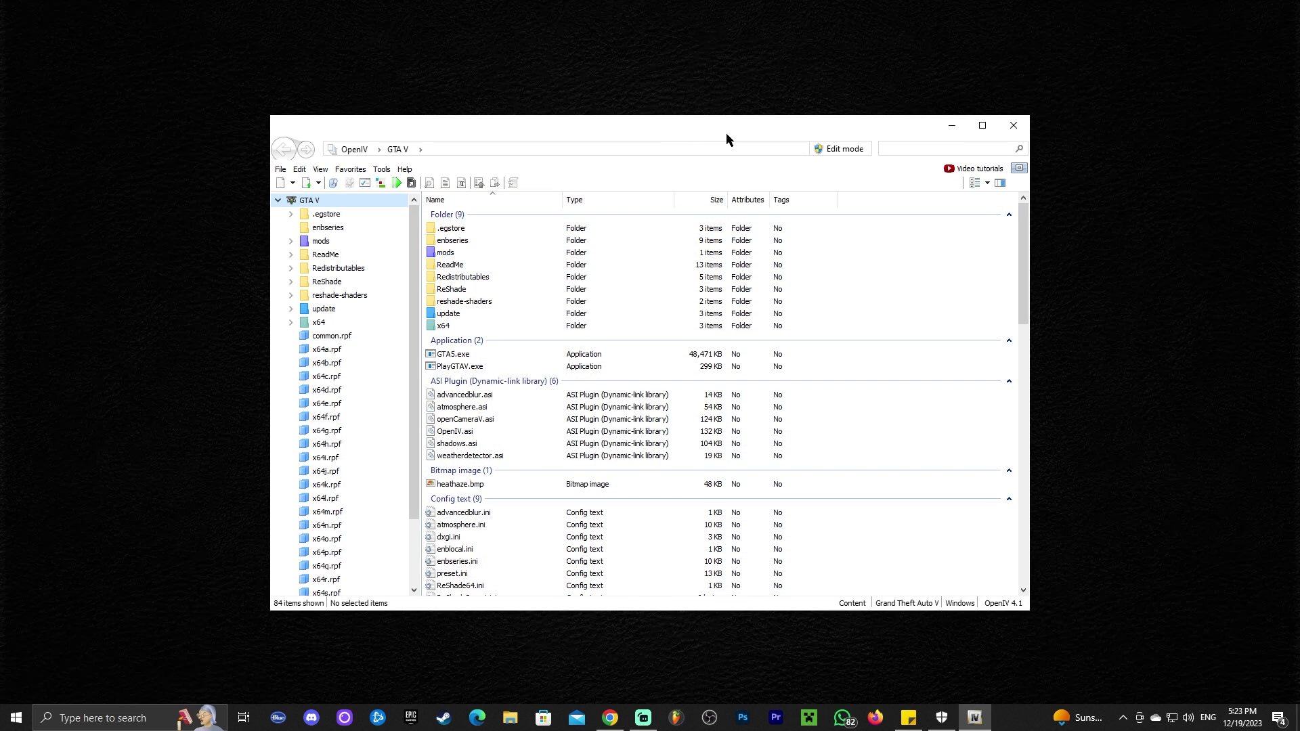
- Confirm in ASI Manager that ASI Loader, OpenIV.ASI and openCamera are installed
left_click_drag(721, 129, 846, 121)
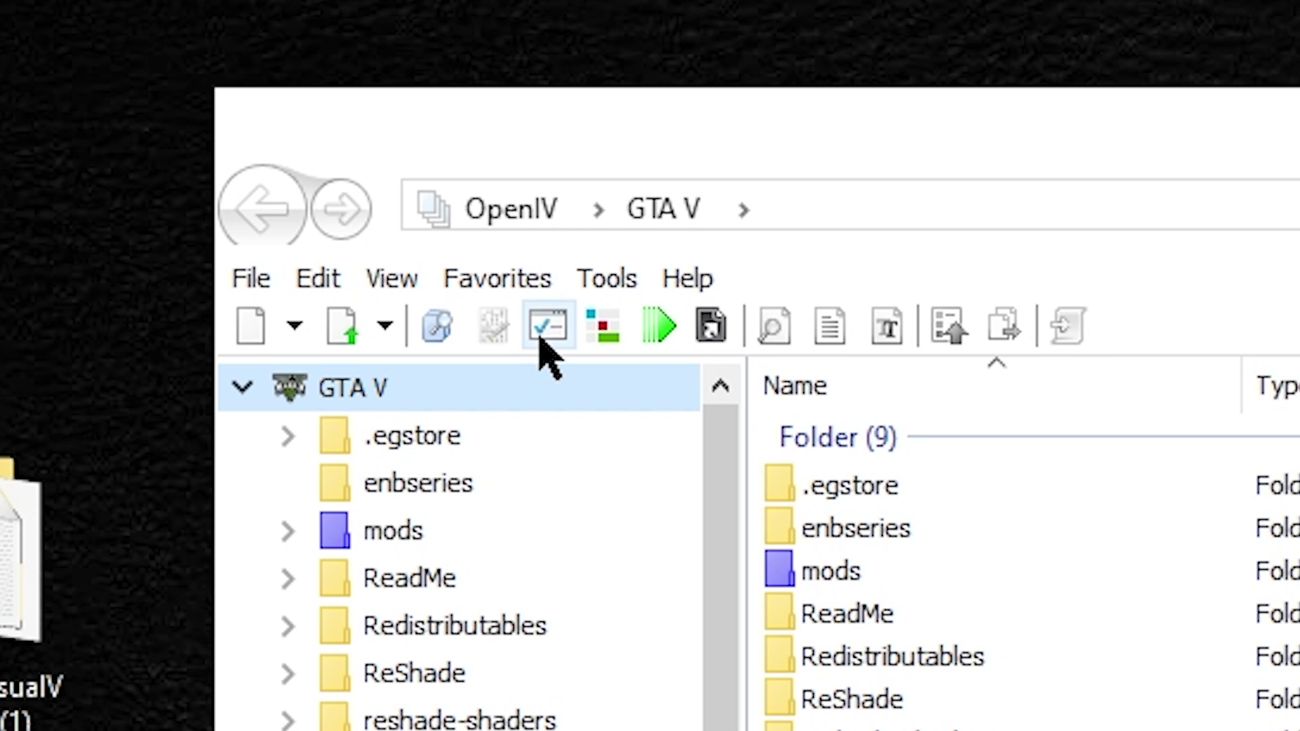
left_click(545, 328)
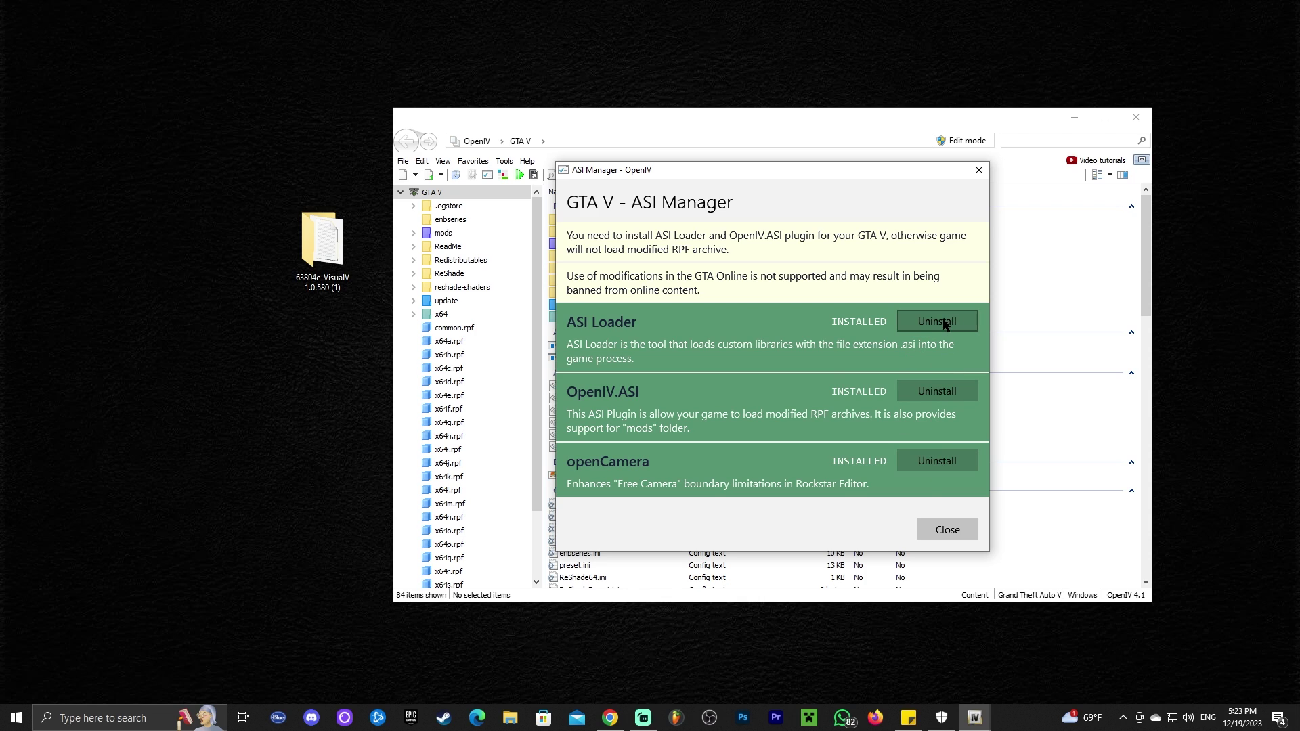
left_click(960, 532)
- Switch OpenIV into edit mode and accept the warning
left_click_drag(829, 112, 834, 102)
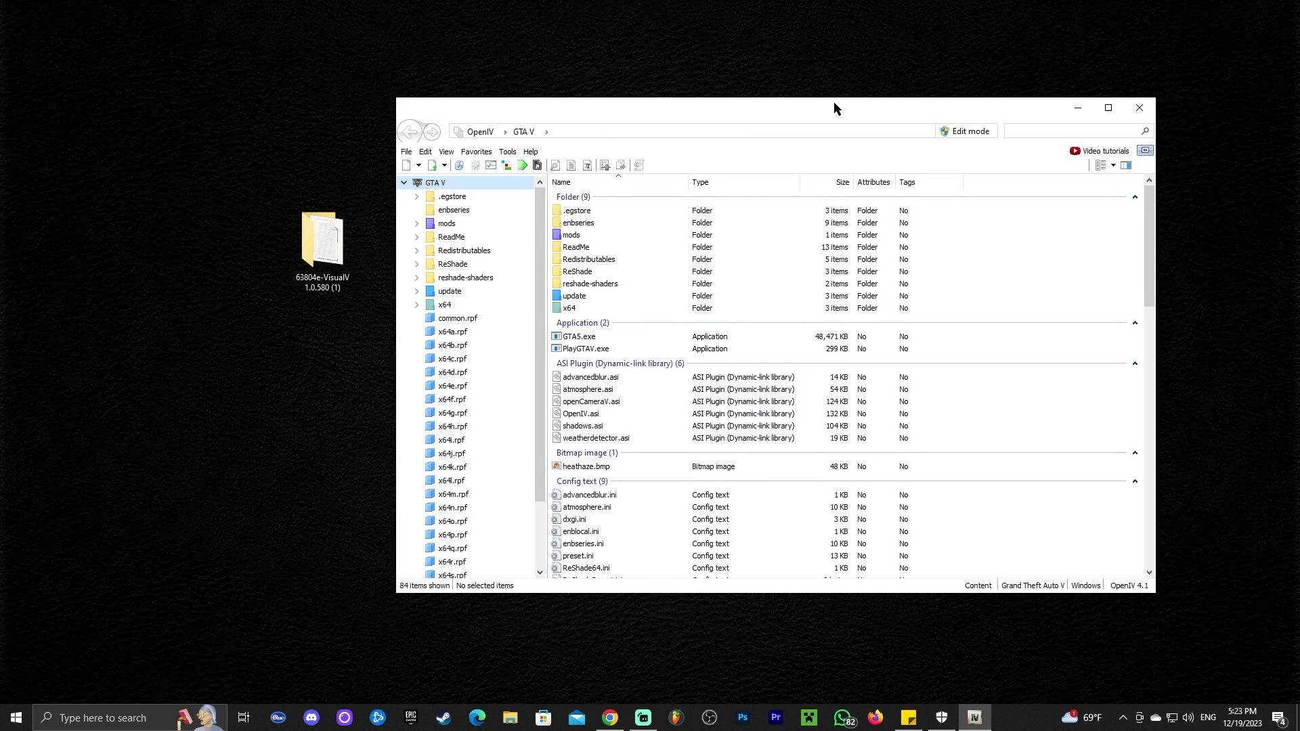
left_click(966, 131)
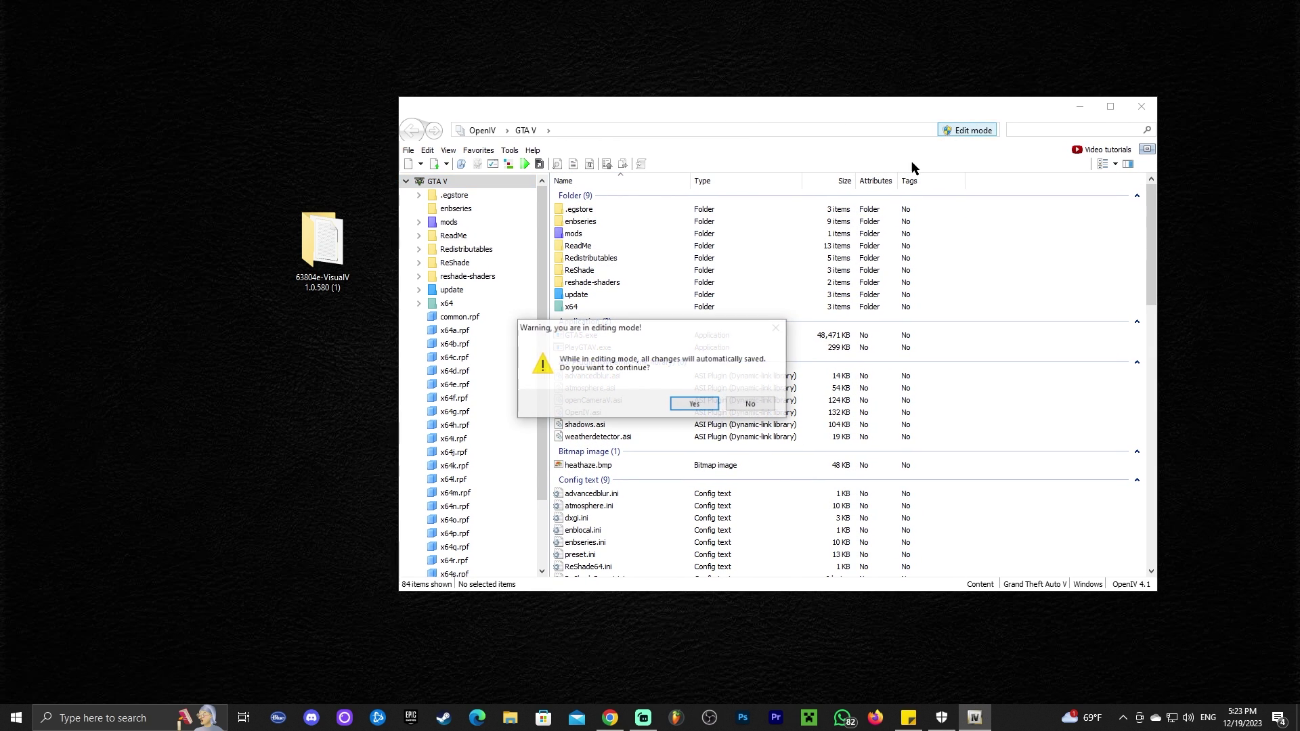
left_click(694, 404)
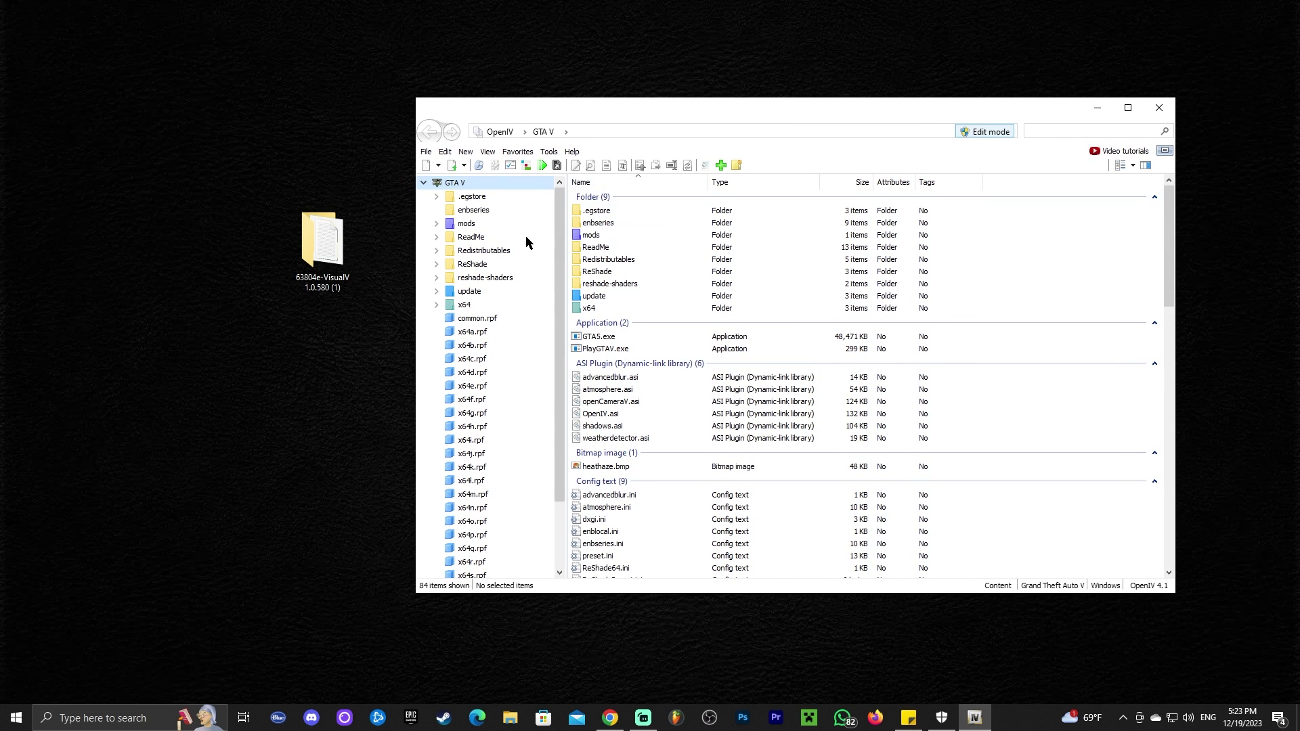
- Open the VisualV 1.0.580 folder snapped left beside OpenIV, with a narrower navigation pane
left_click_drag(623, 123, 686, 121)
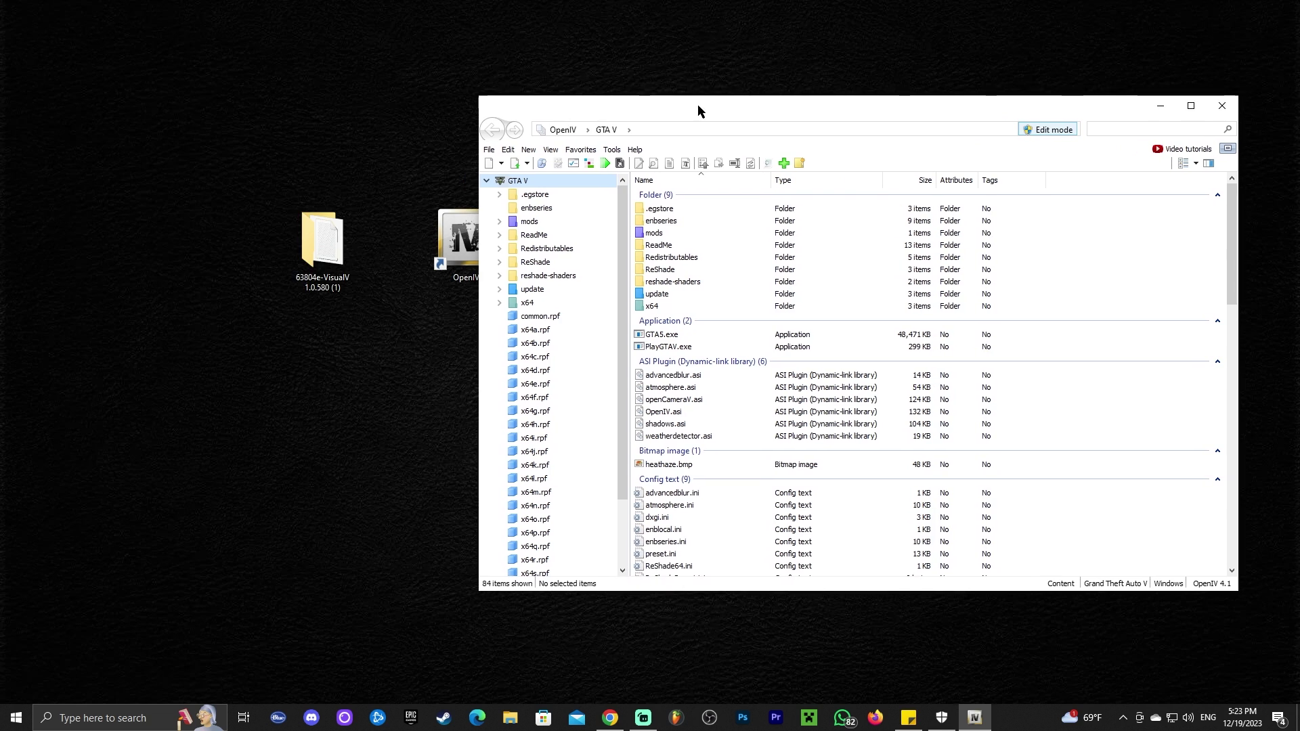
double_click(342, 260)
key("super+Left")
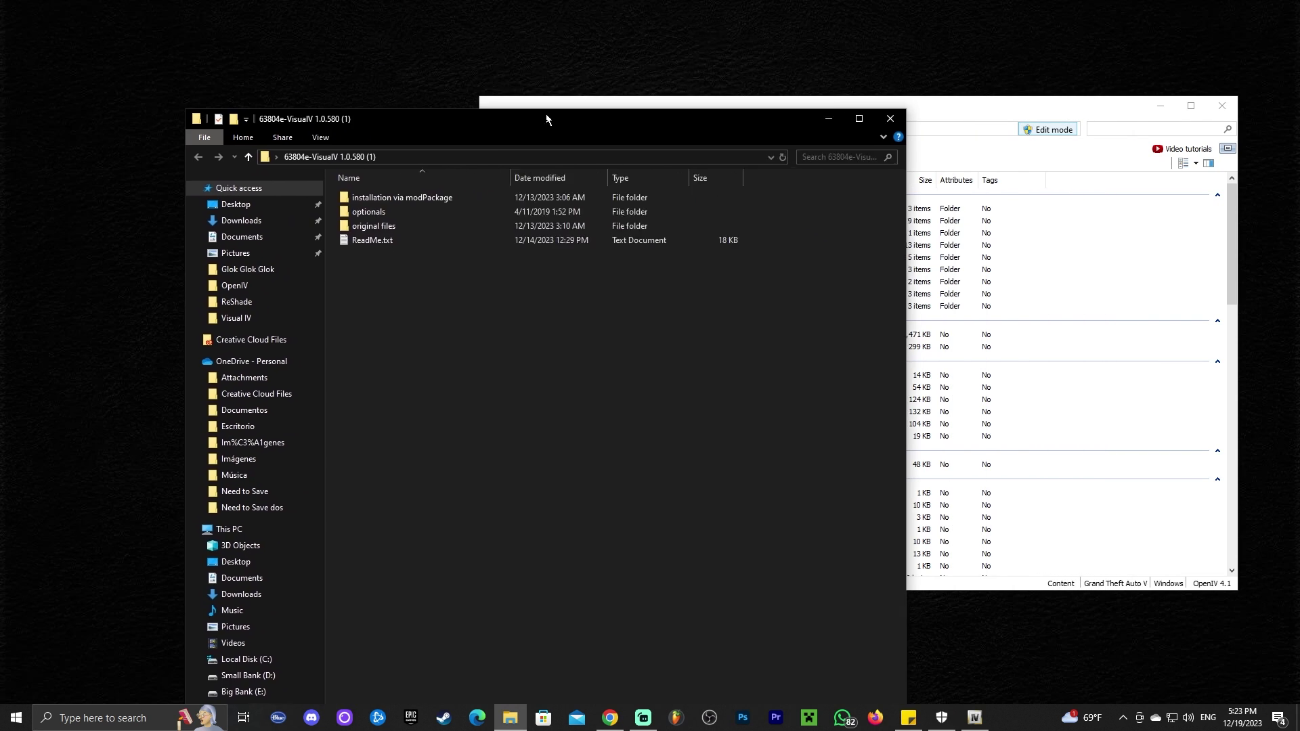
left_click_drag(819, 105, 1299, 170)
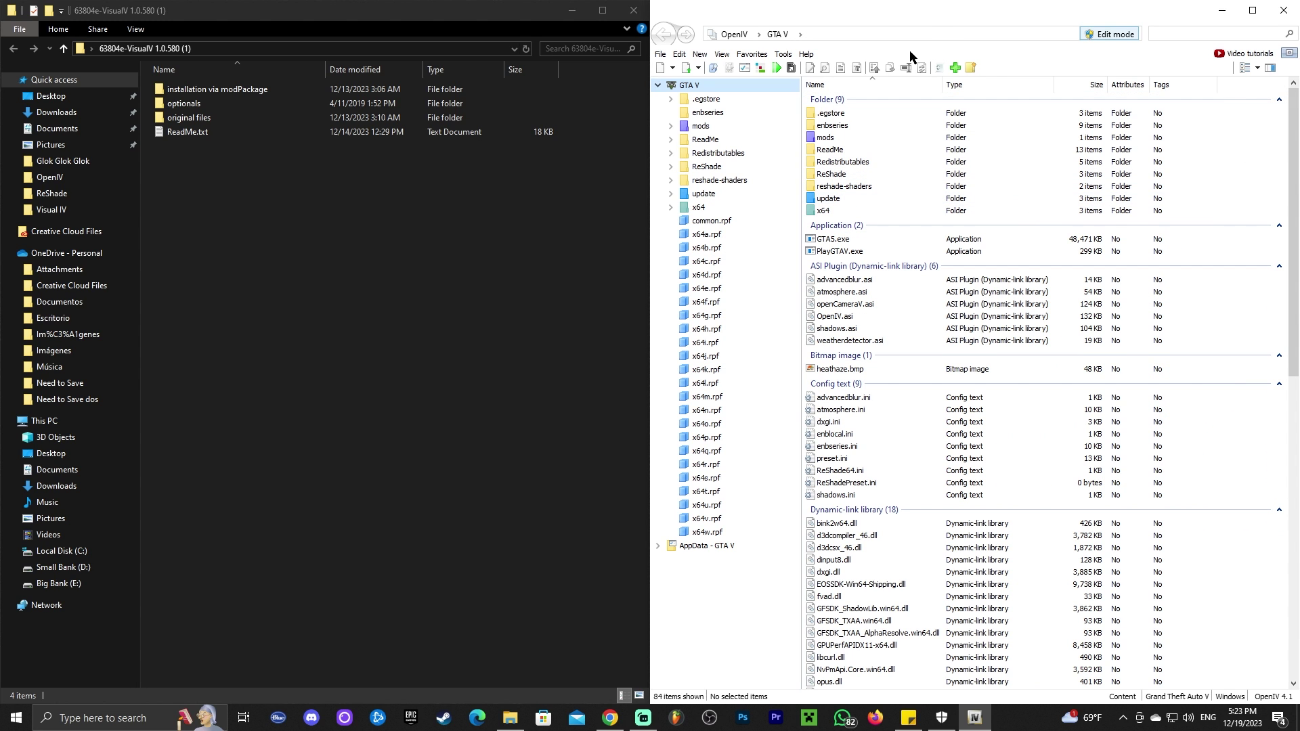
left_click(312, 241)
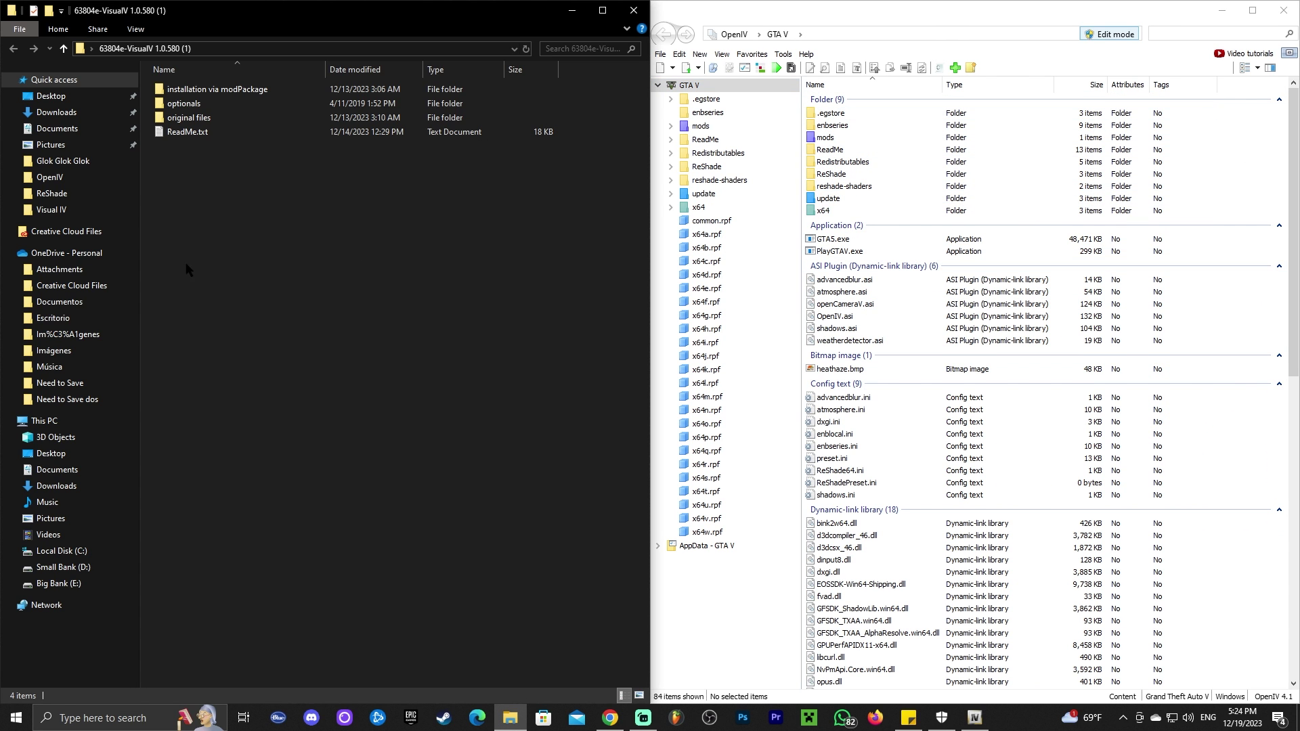
left_click_drag(140, 267, 48, 264)
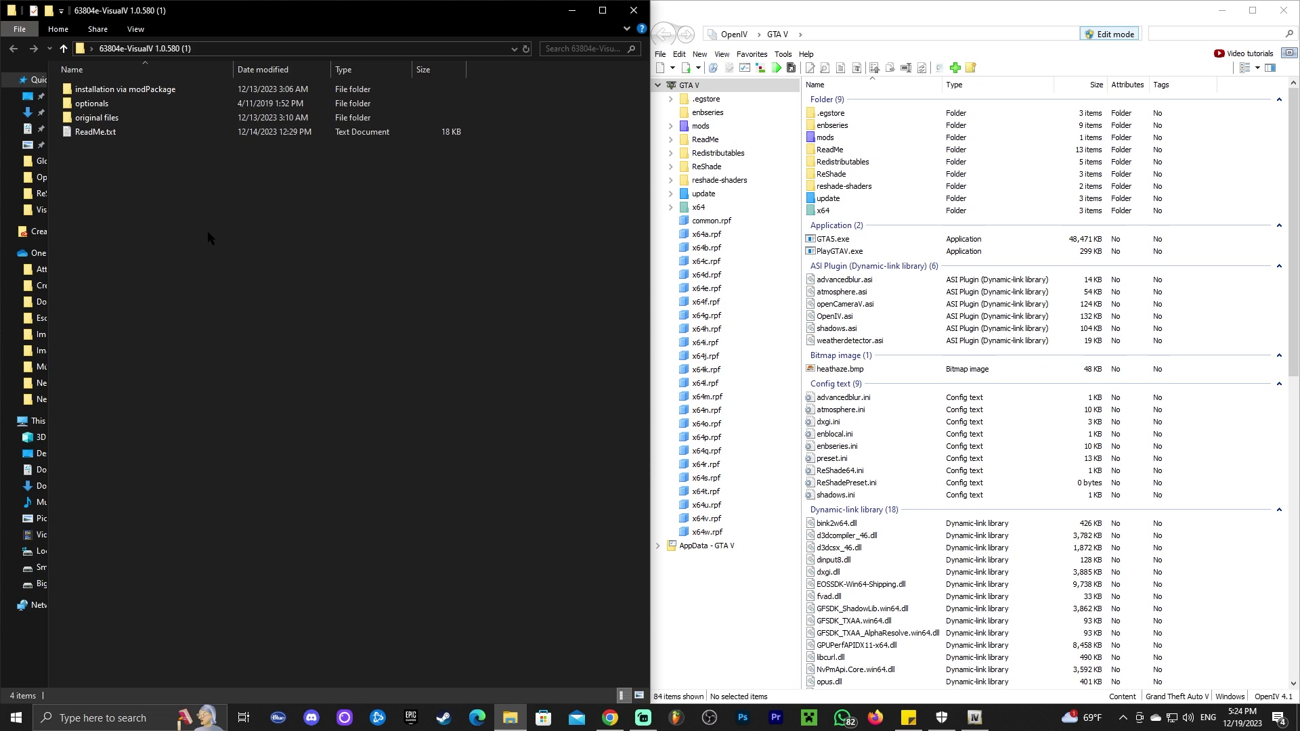
scroll(207, 233, "up", 6, "ctrl")
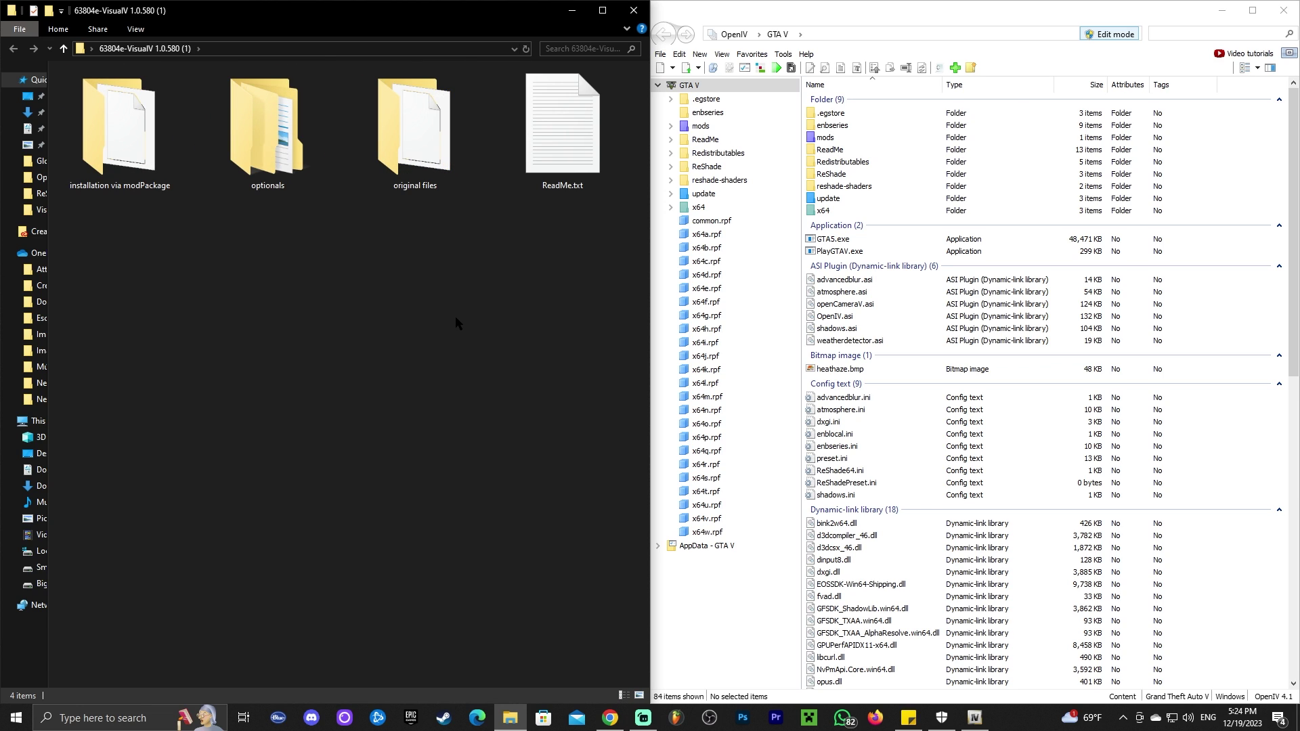
left_click(852, 5)
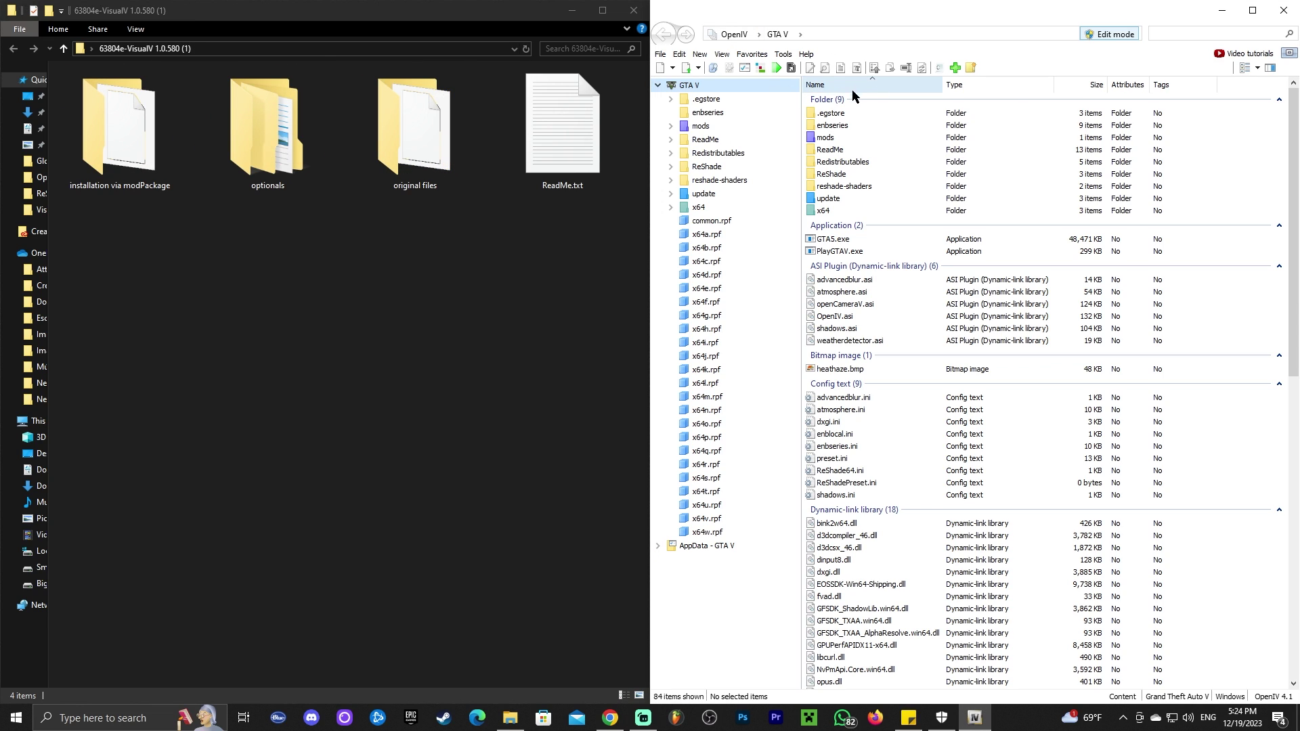
- Install VisualV.oiv from 'installation via modPackage' into the mods folder, then close the installer
left_click(761, 68)
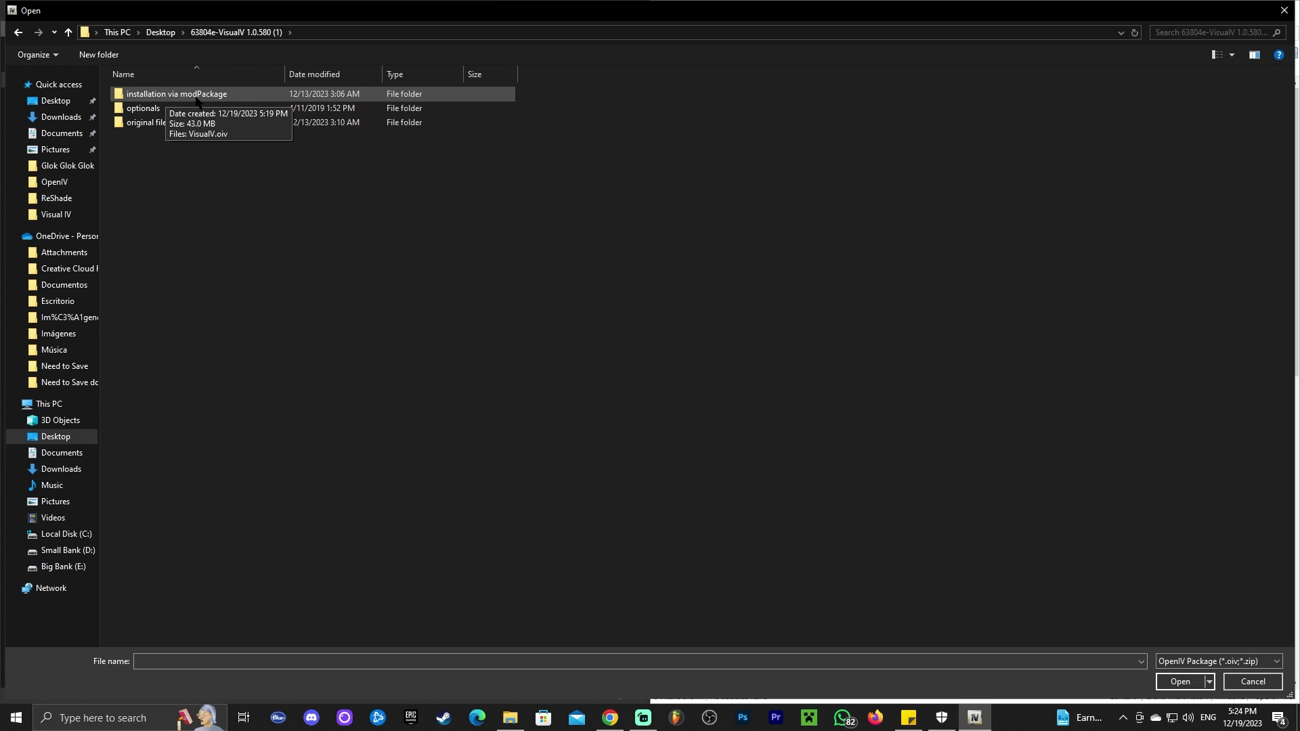
double_click(159, 96)
left_click(160, 96)
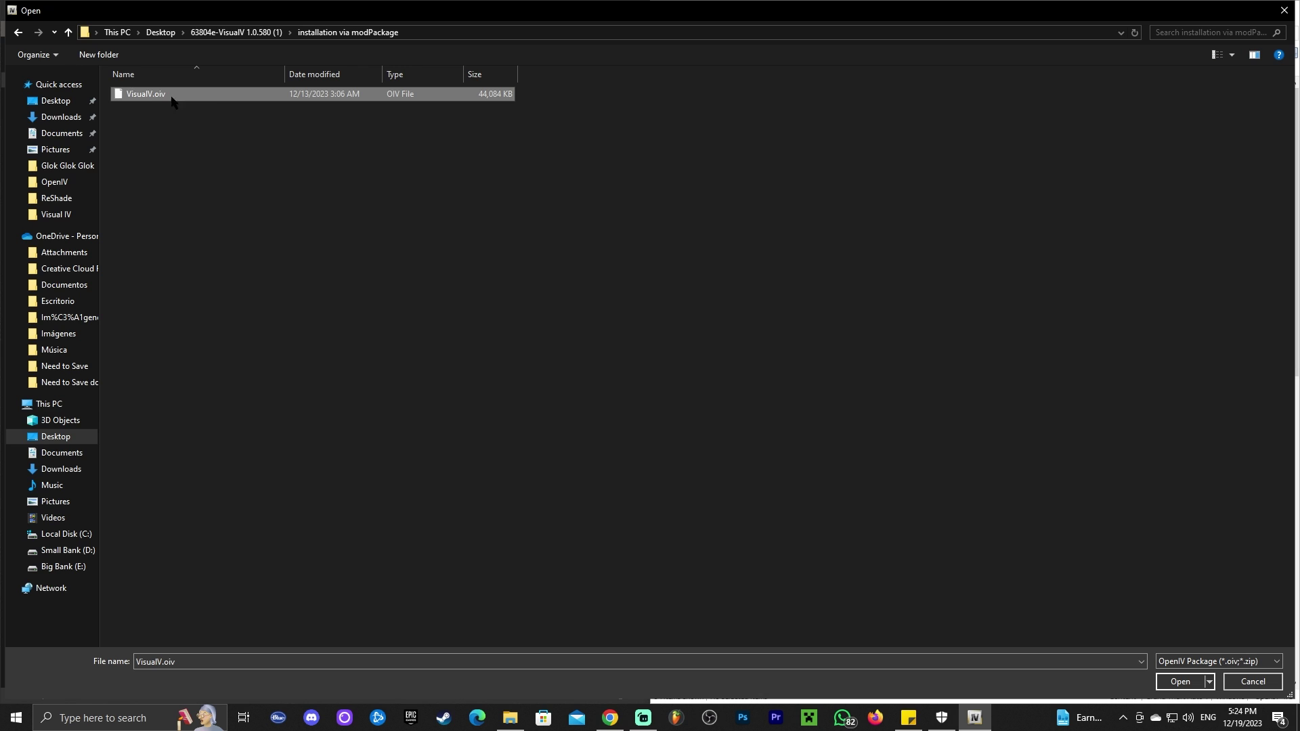
left_click(1179, 680)
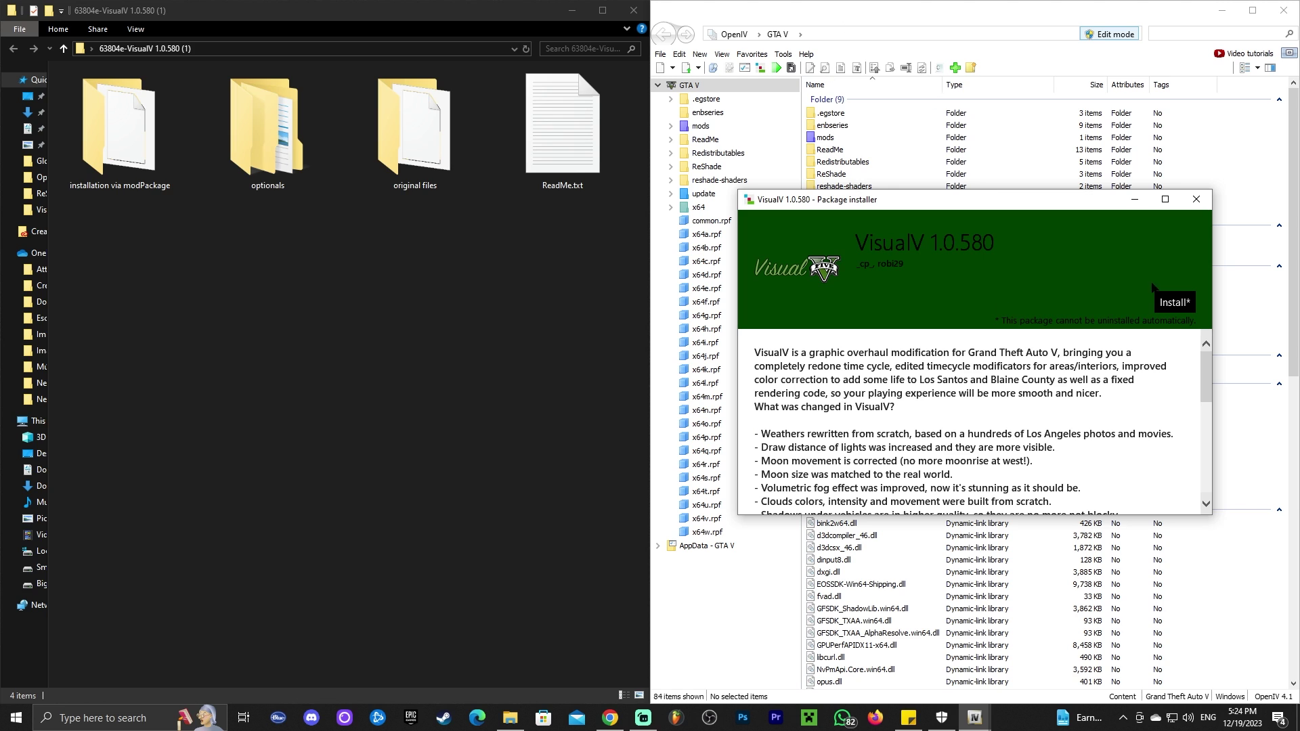
left_click(1173, 303)
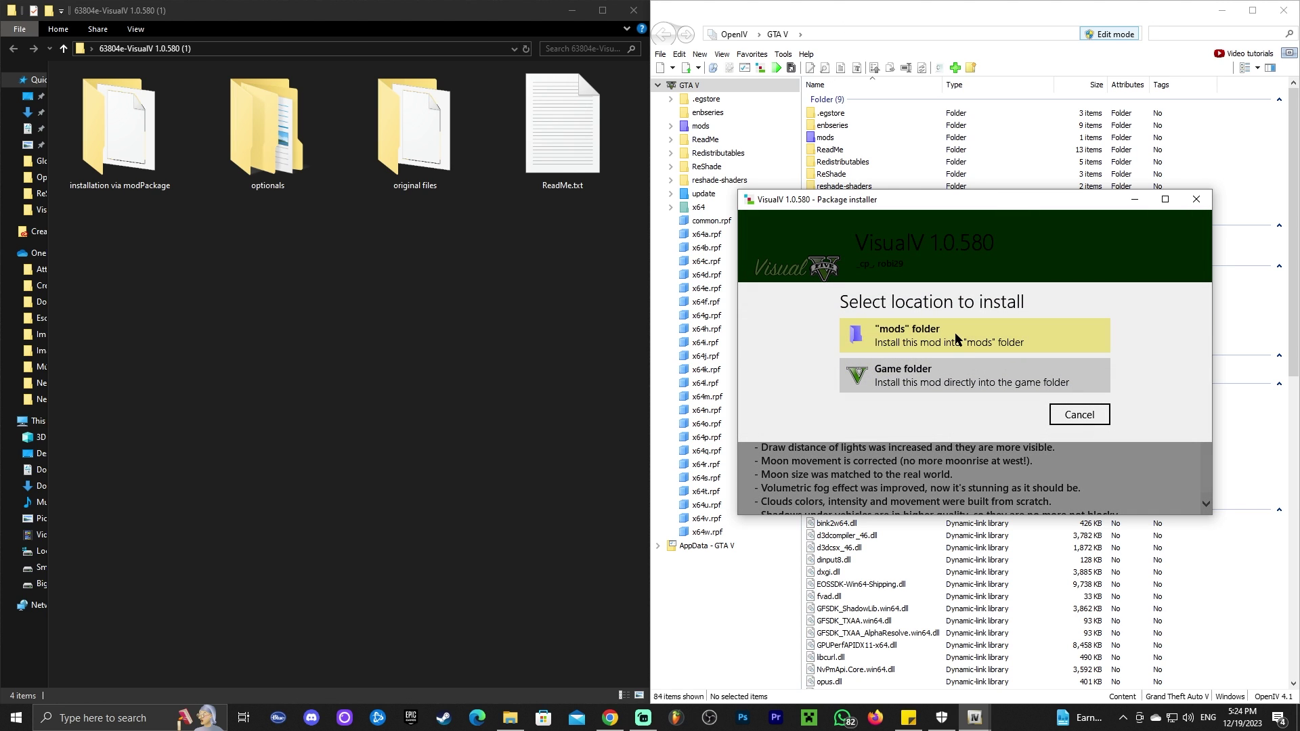
left_click(1013, 343)
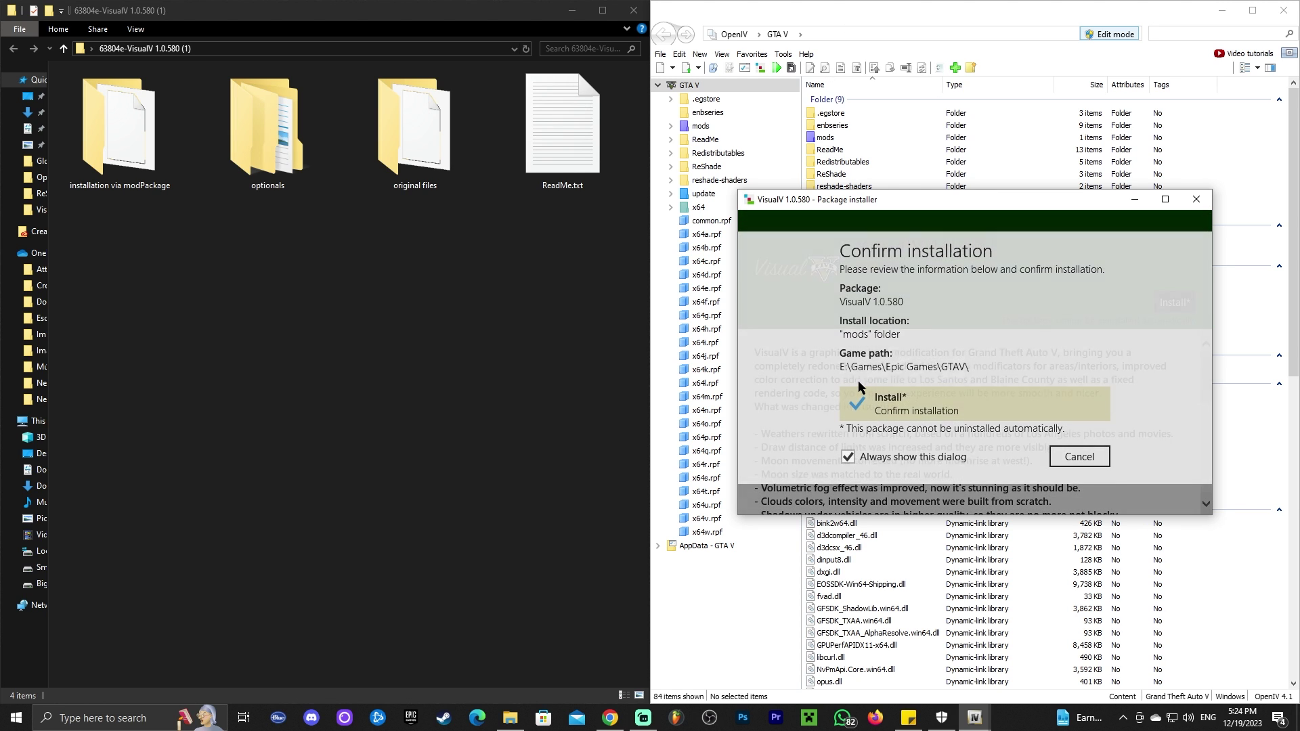
left_click(915, 415)
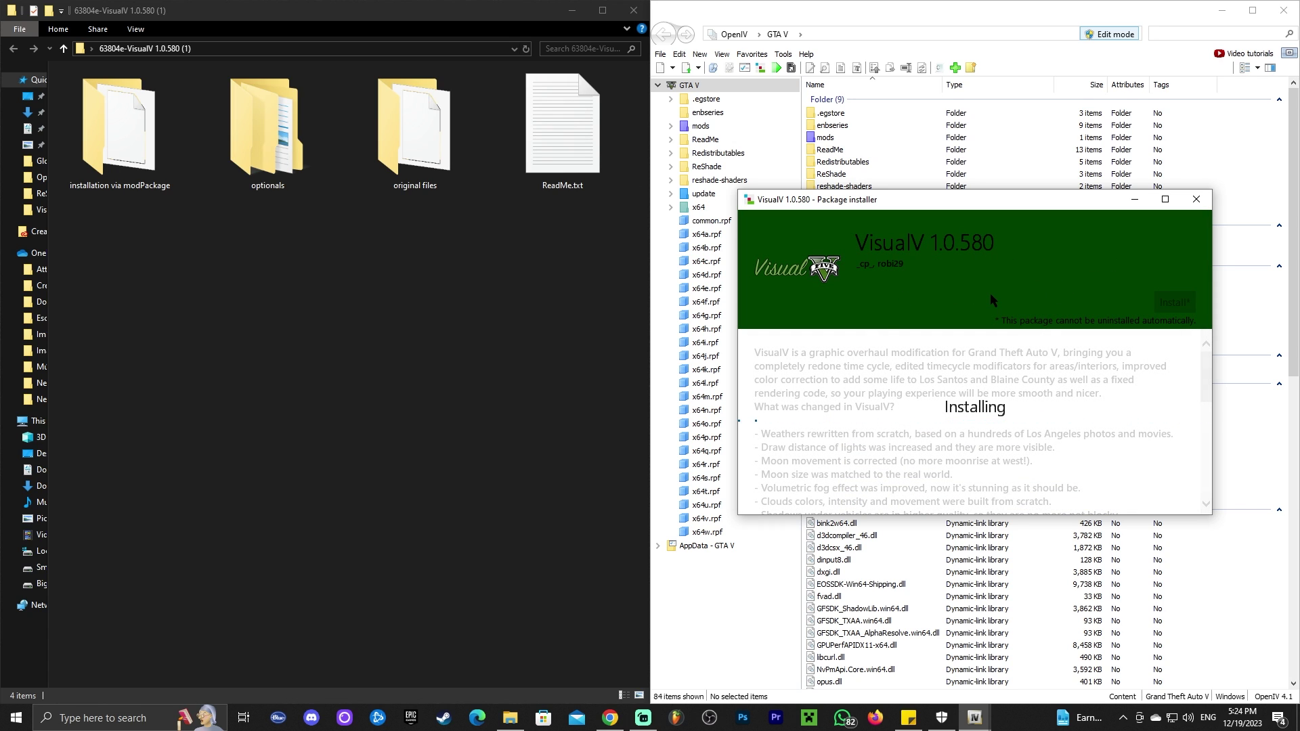
left_click_drag(1022, 201, 1016, 203)
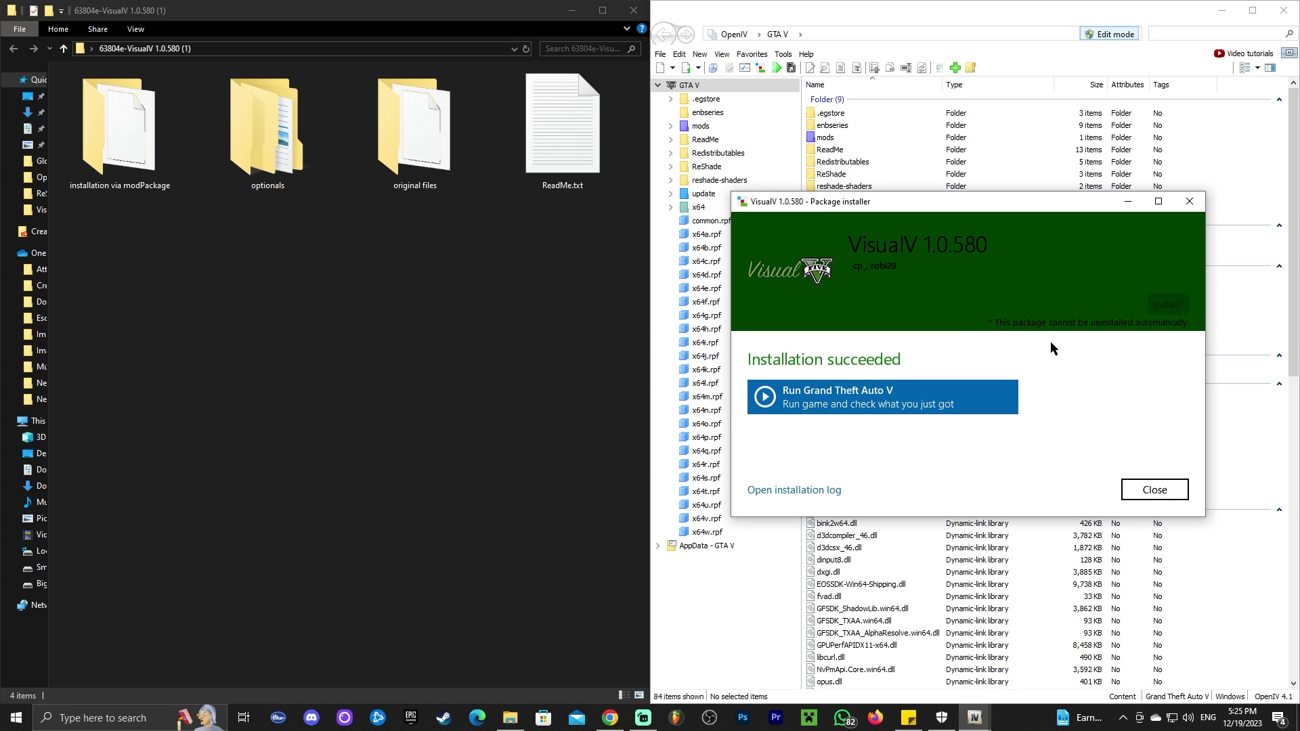
left_click(1189, 201)
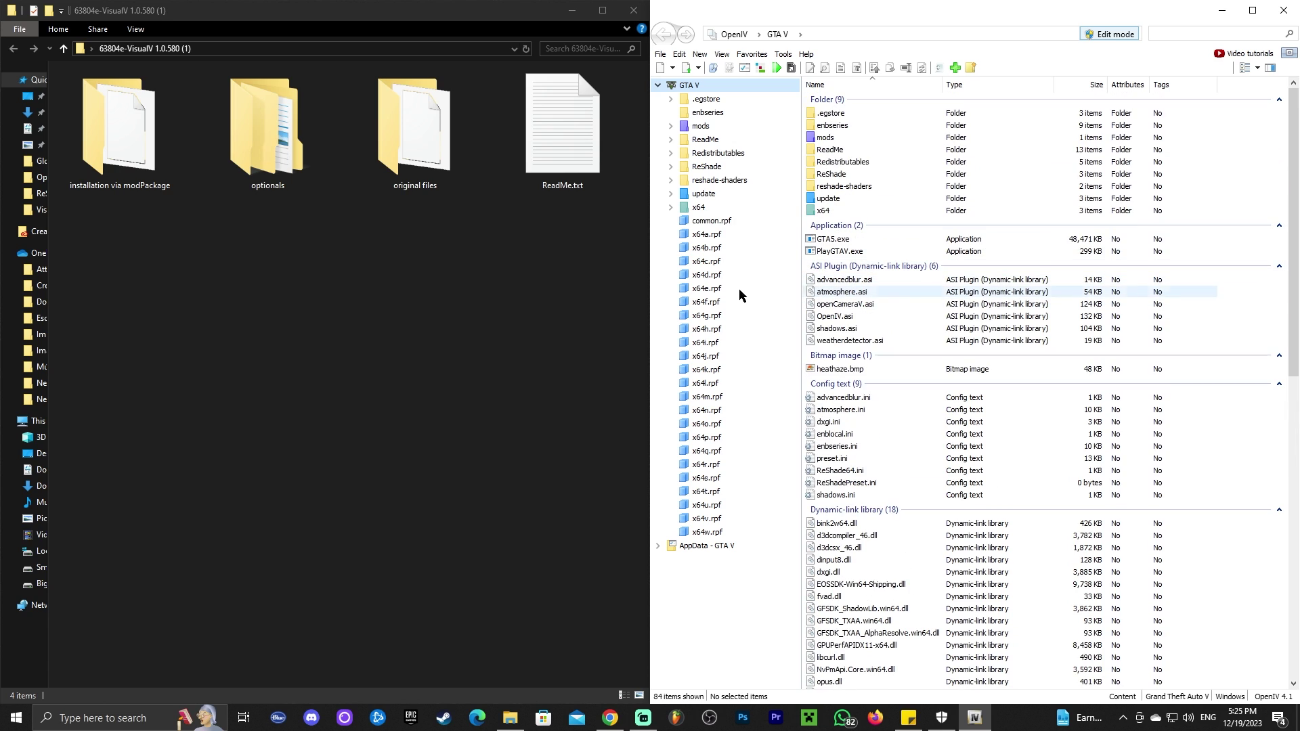
- Open optionals > Advanced motion blur and drag advancedblur.asi and advancedblur.ini toward the game folder
left_click(398, 287)
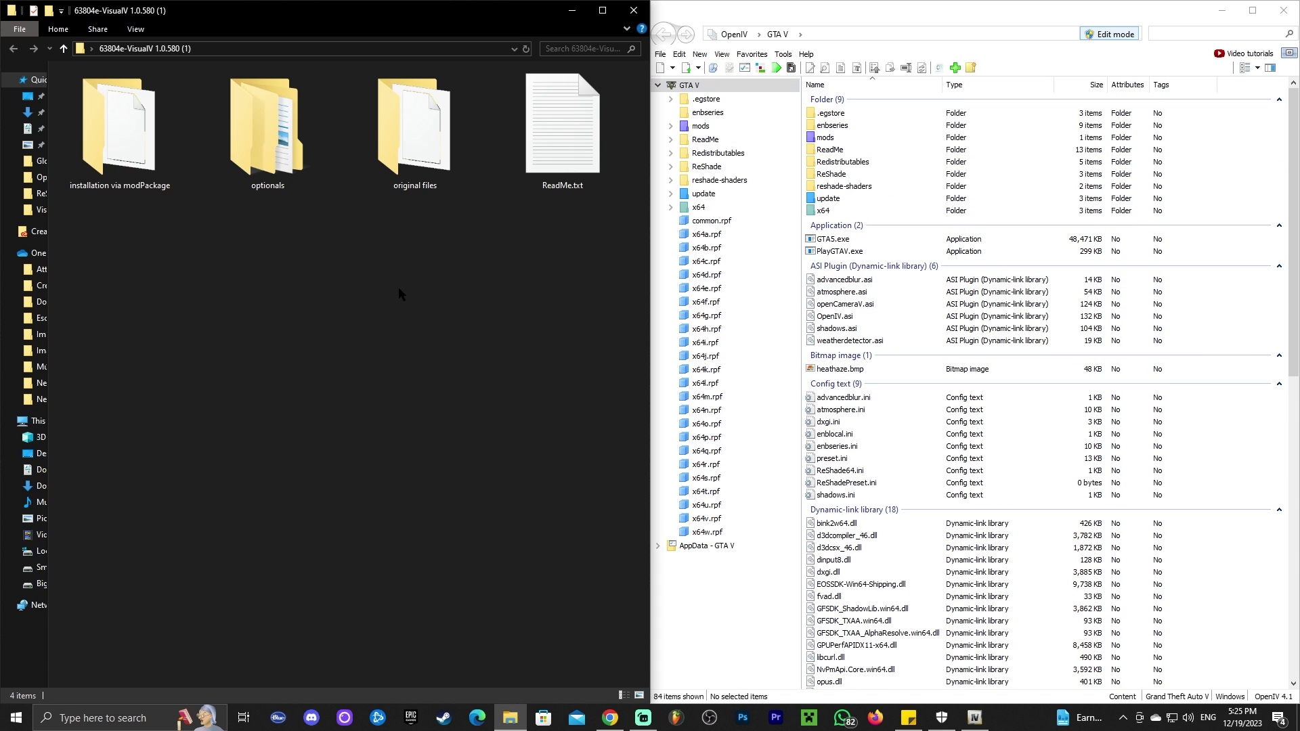
double_click(272, 160)
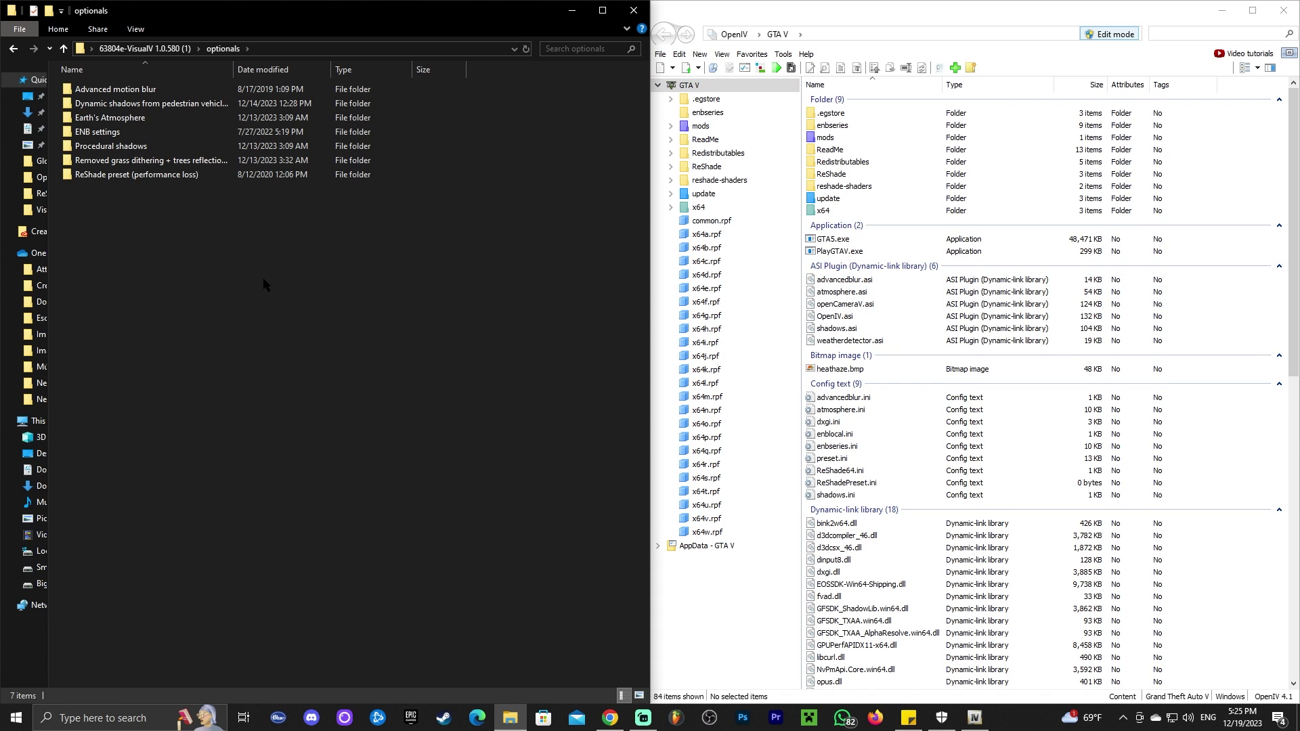
double_click(139, 95)
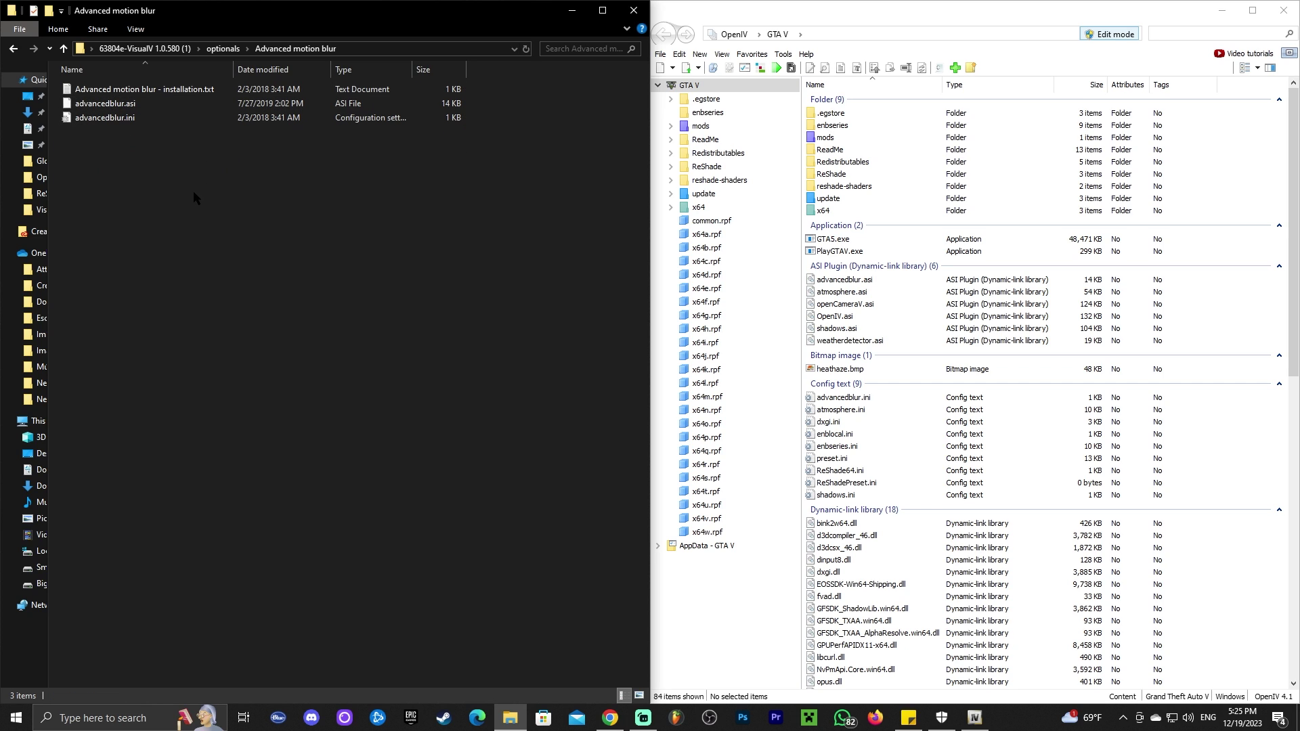
left_click_drag(233, 162, 141, 105)
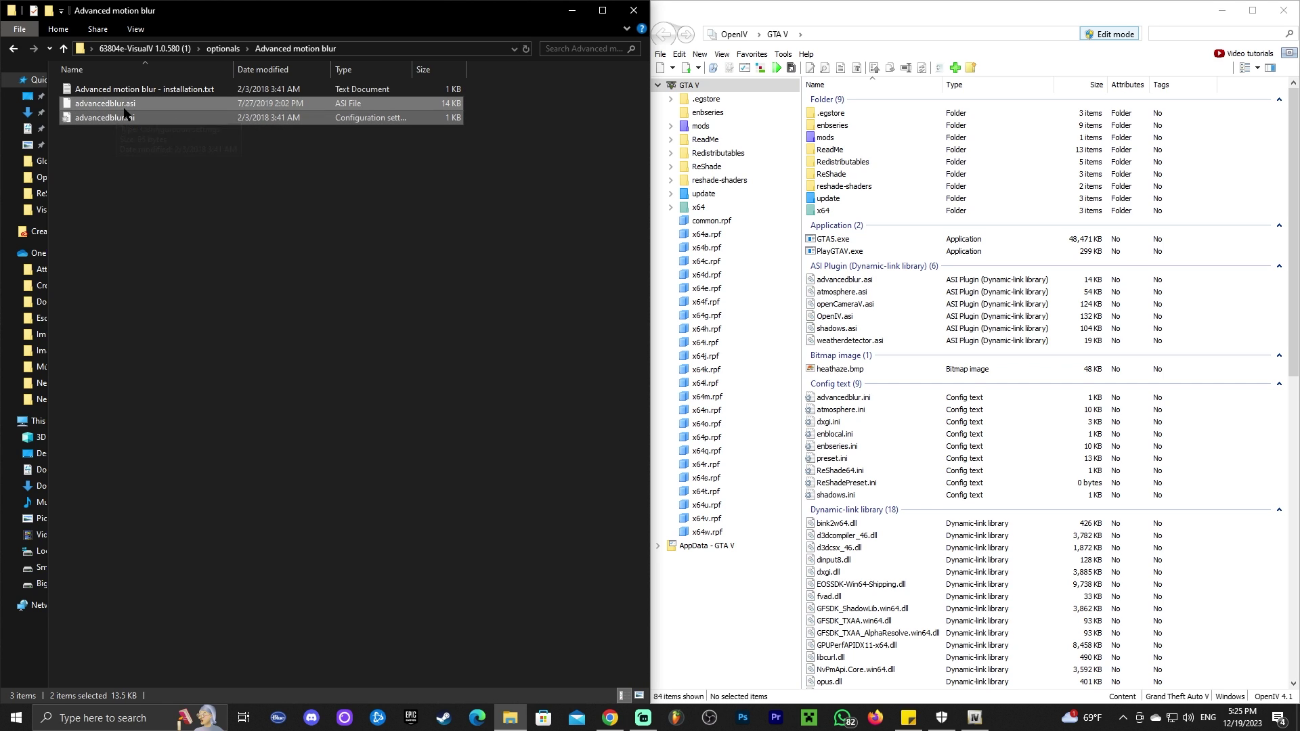
left_click_drag(128, 110, 370, 246)
left_click(222, 48)
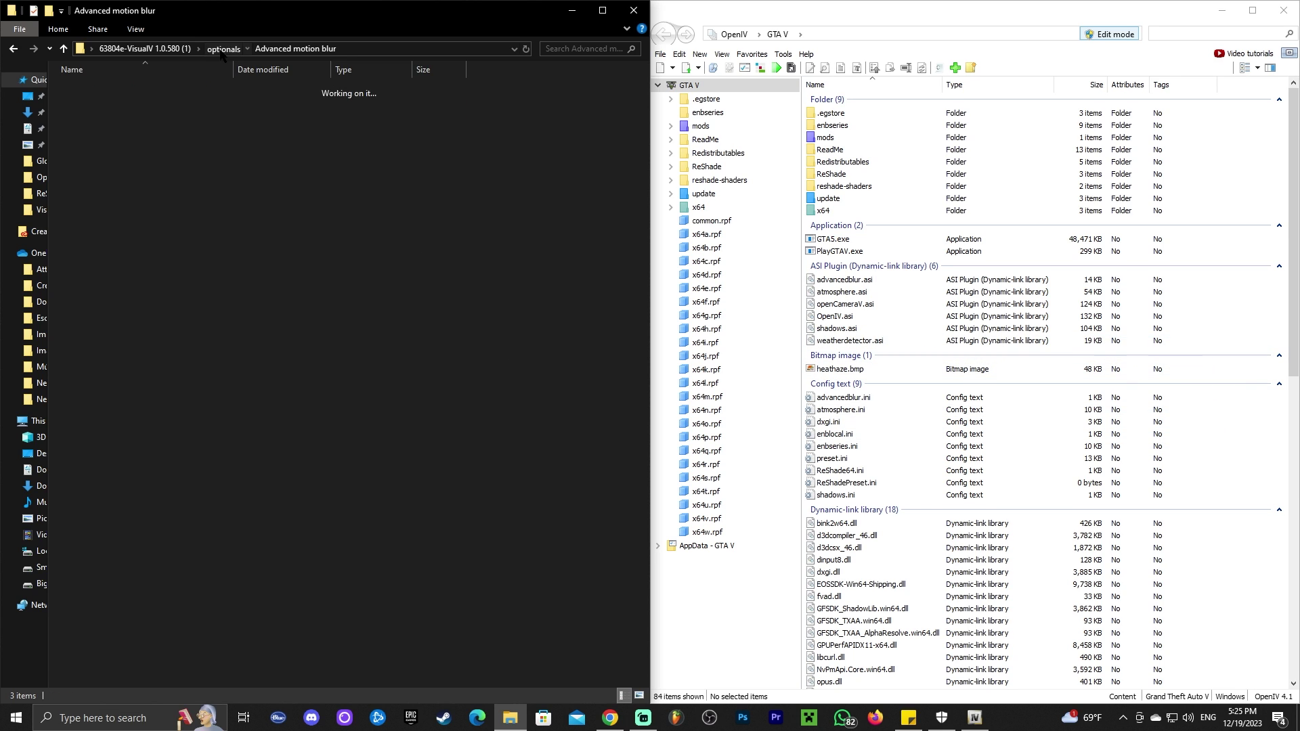
- Inspect shadows.ini in Dynamic shadows from pedestrian vehicles, then return to optionals
double_click(112, 106)
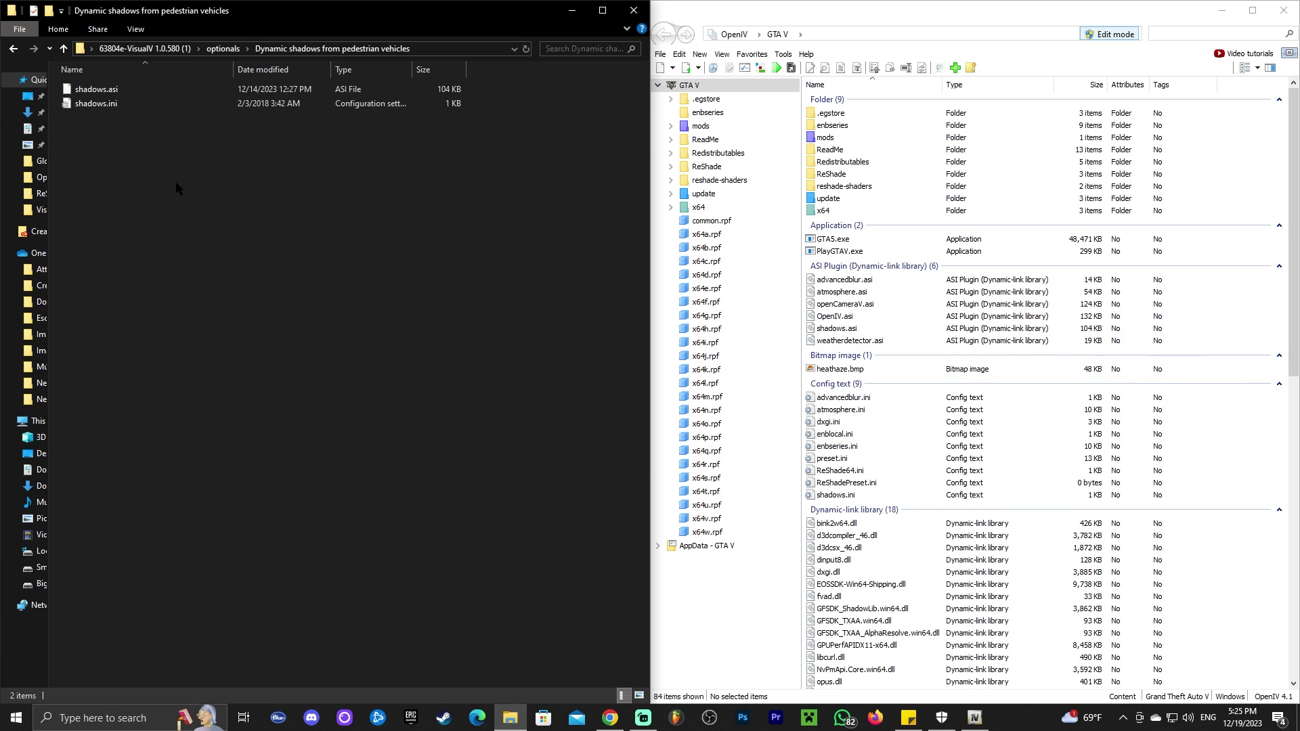
left_click_drag(193, 180, 937, 224)
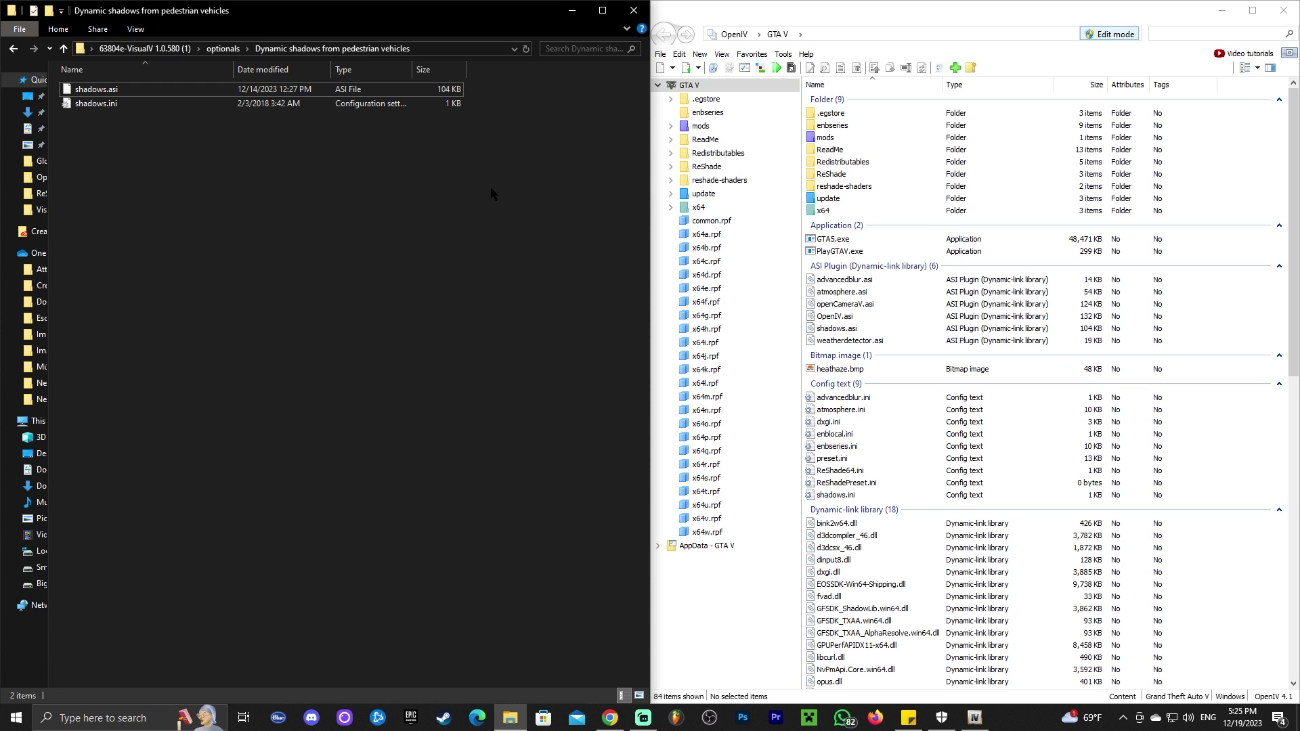
left_click(222, 48)
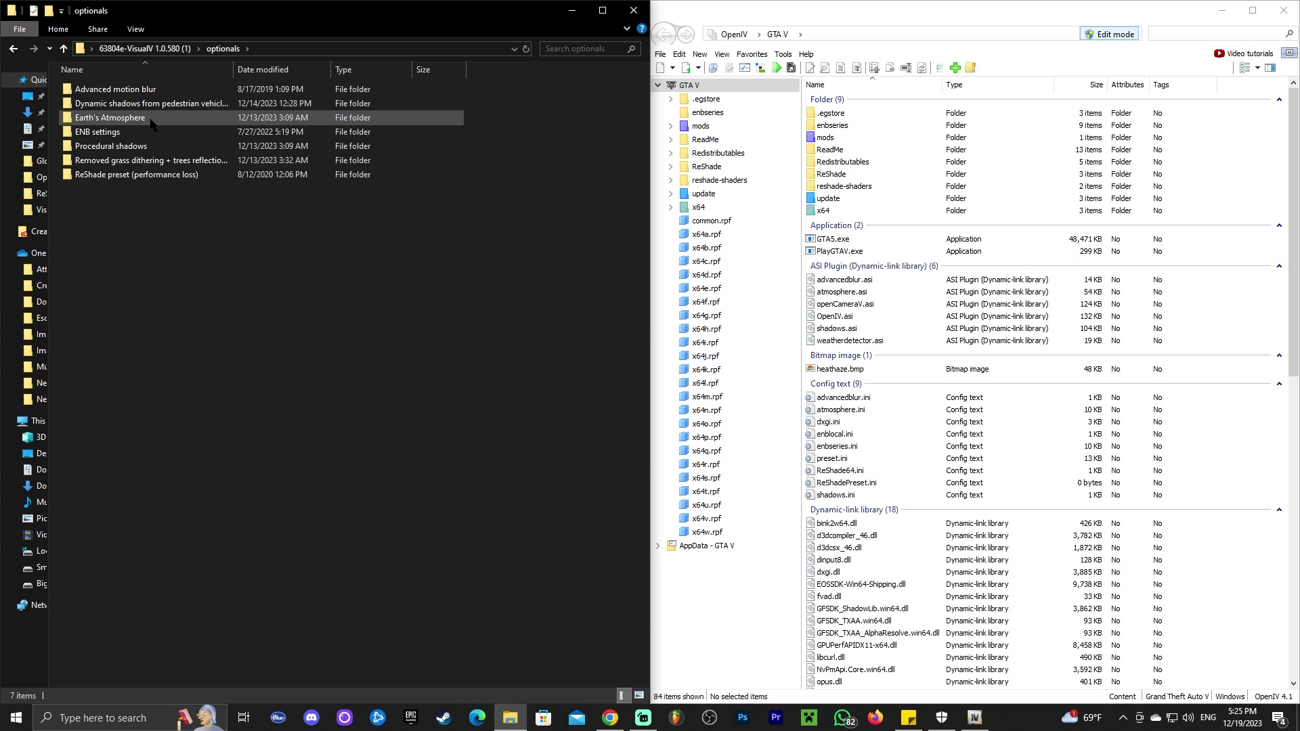
- Load earth_atmosphere.oiv from optionals > Earth's Atmosphere into the package installer
double_click(135, 118)
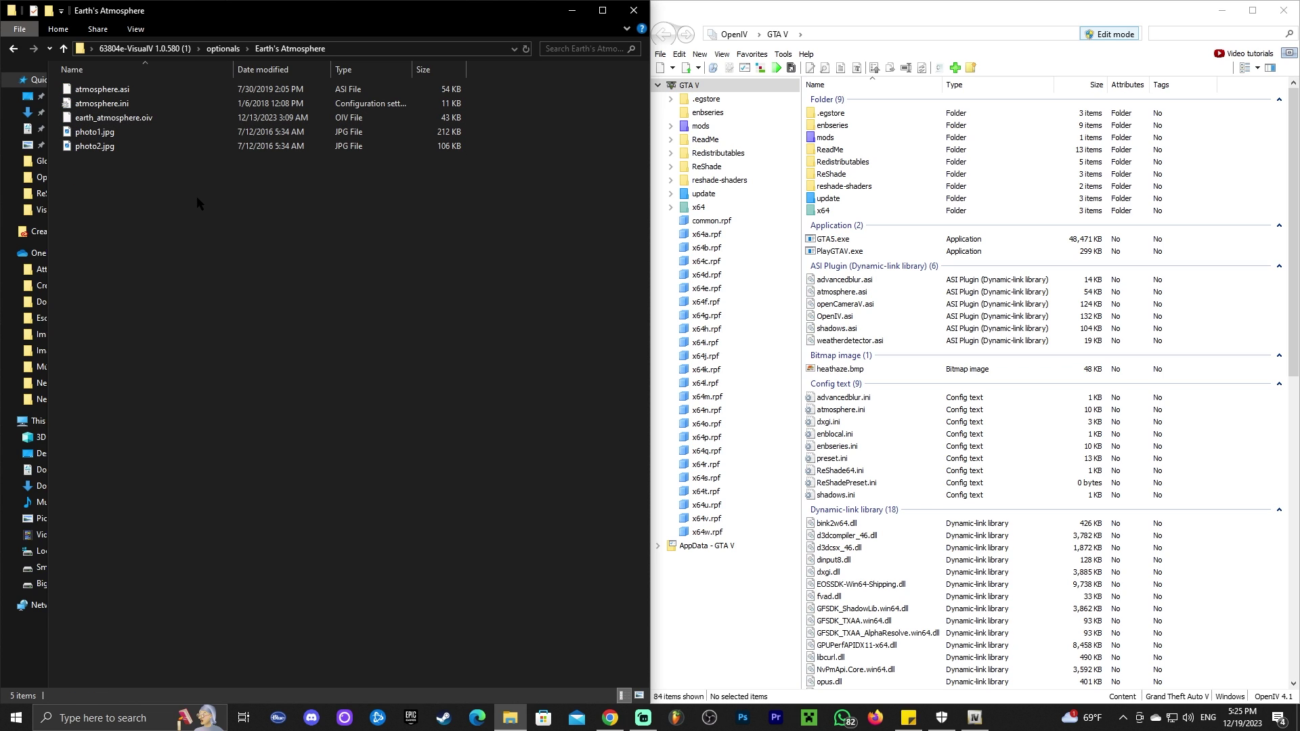
left_click(149, 119)
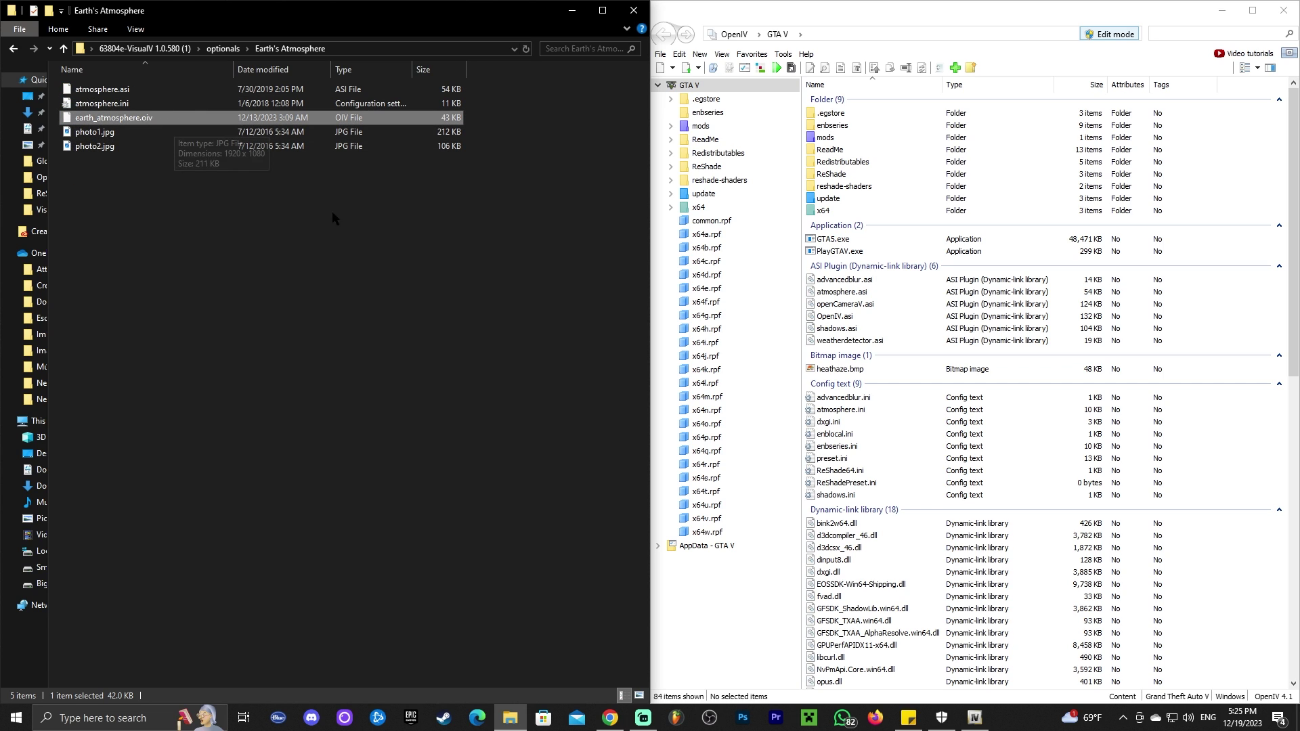
left_click(384, 247)
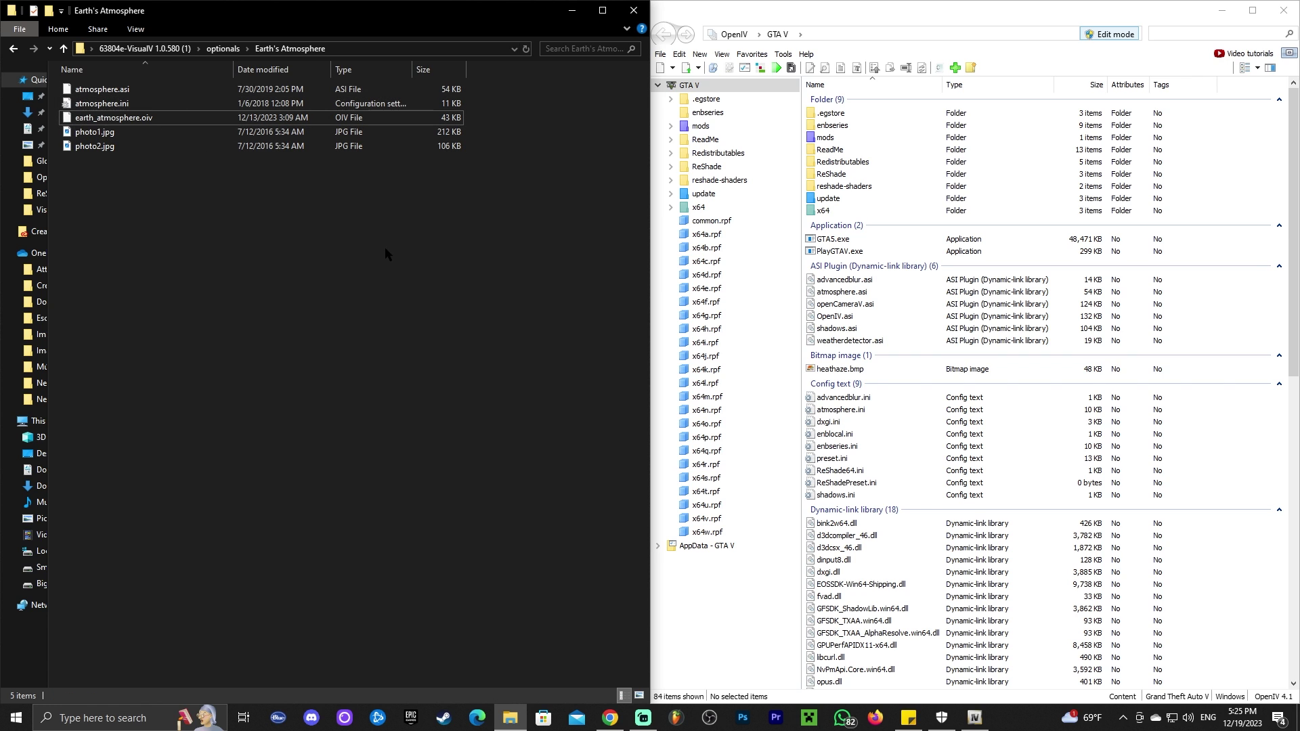
left_click(760, 69)
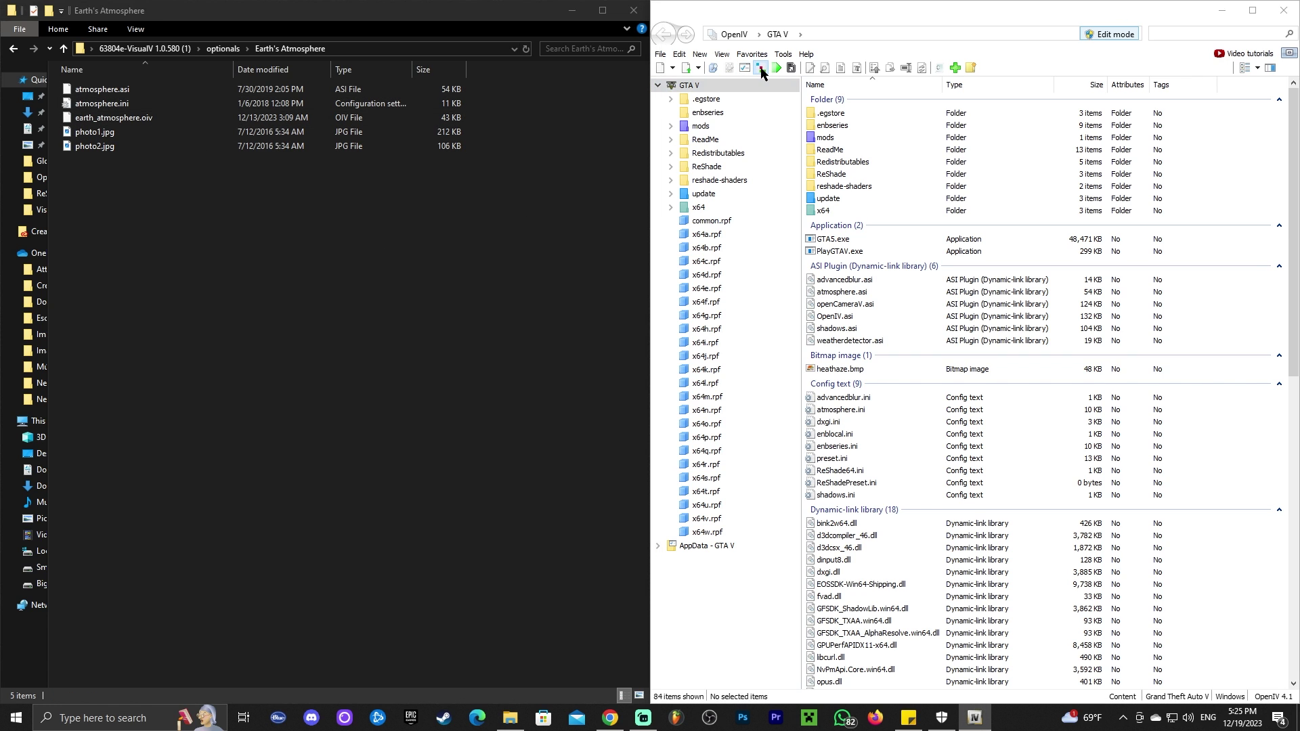
double_click(170, 111)
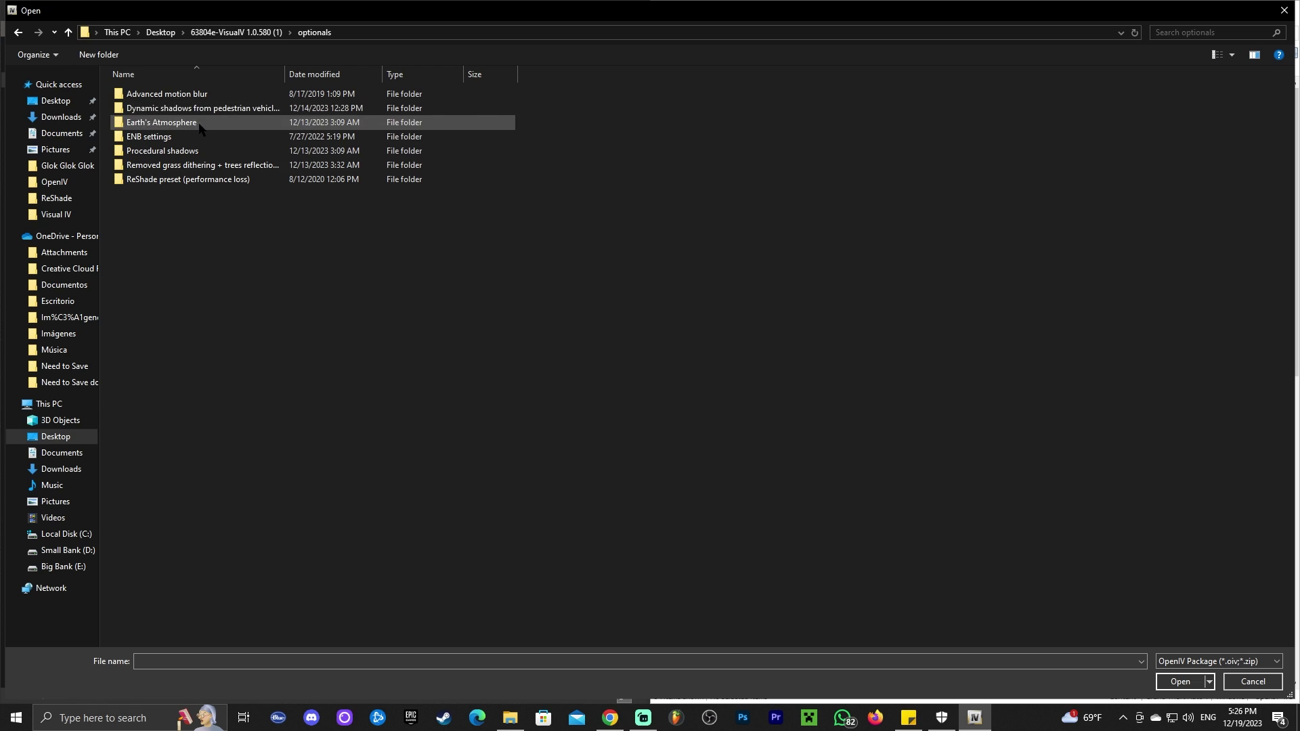
double_click(190, 125)
left_click(156, 94)
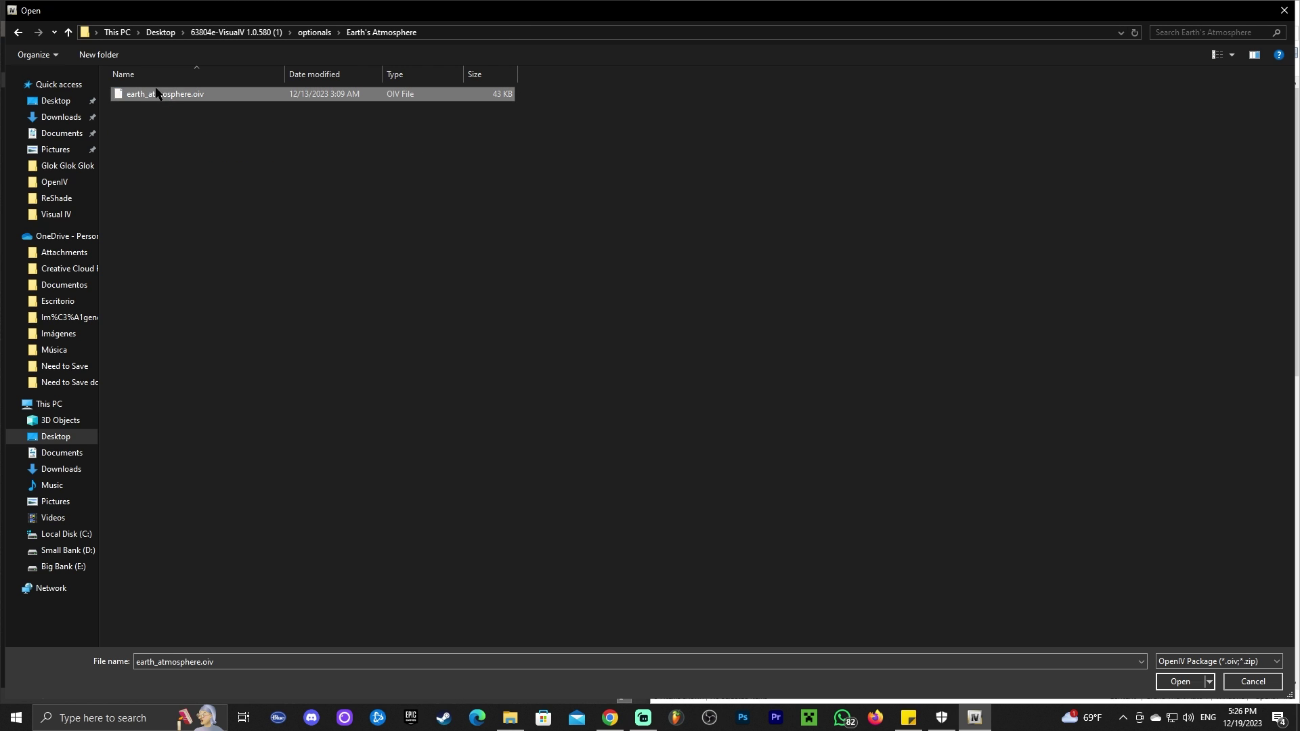
left_click(1194, 680)
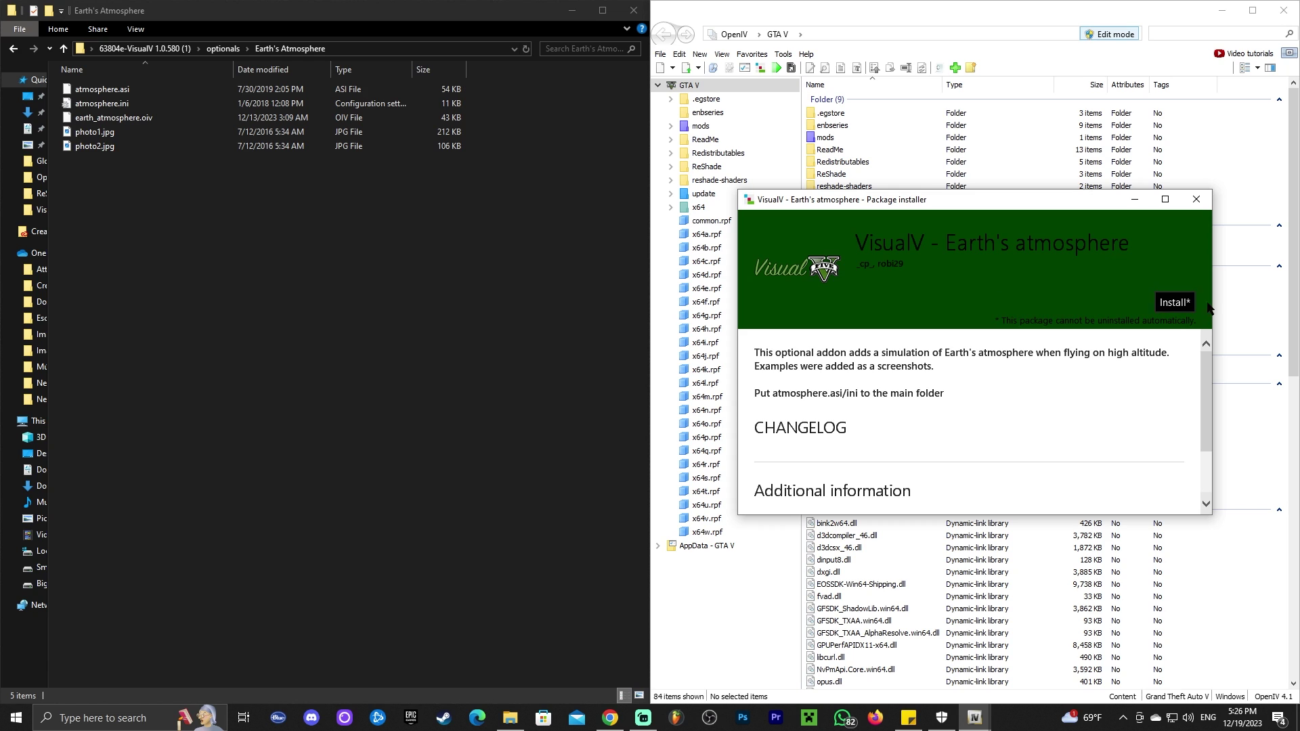
- Install the Earth's atmosphere add-on into the mods folder and close the installer
left_click(1175, 303)
left_click(902, 336)
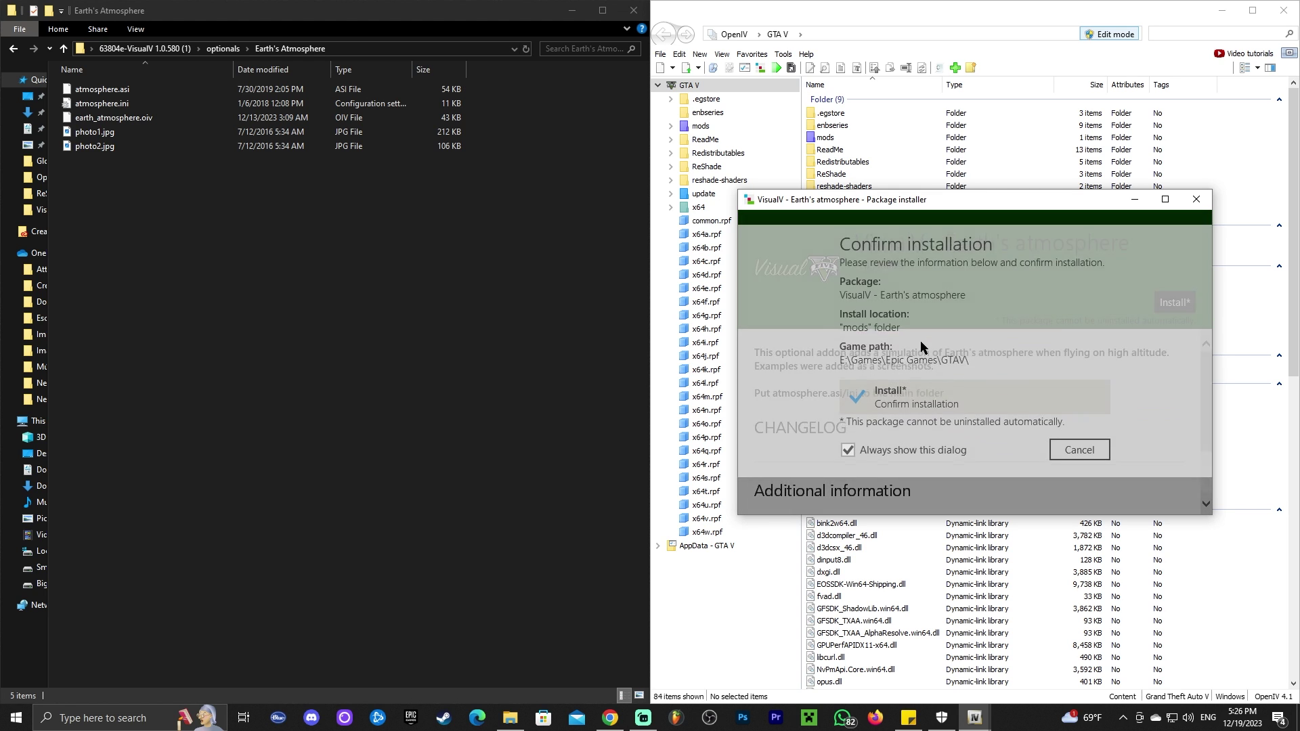
left_click(920, 410)
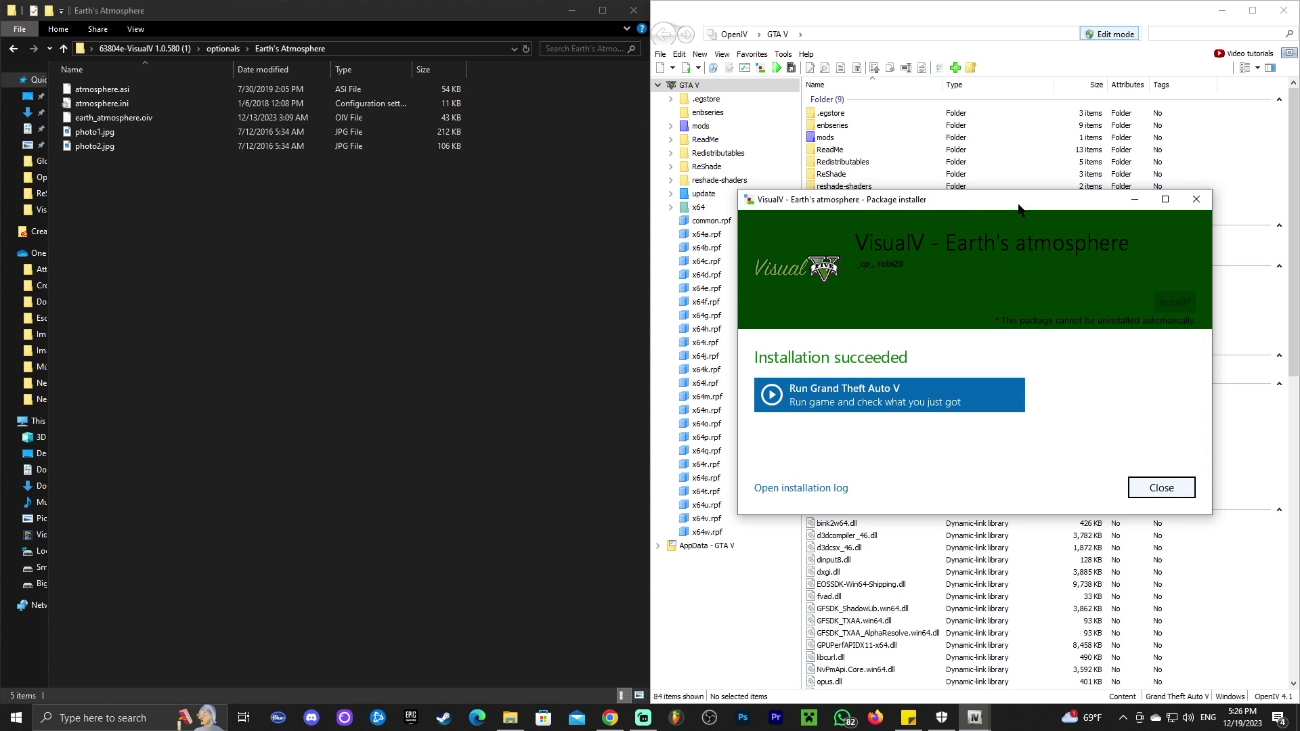
left_click(1160, 489)
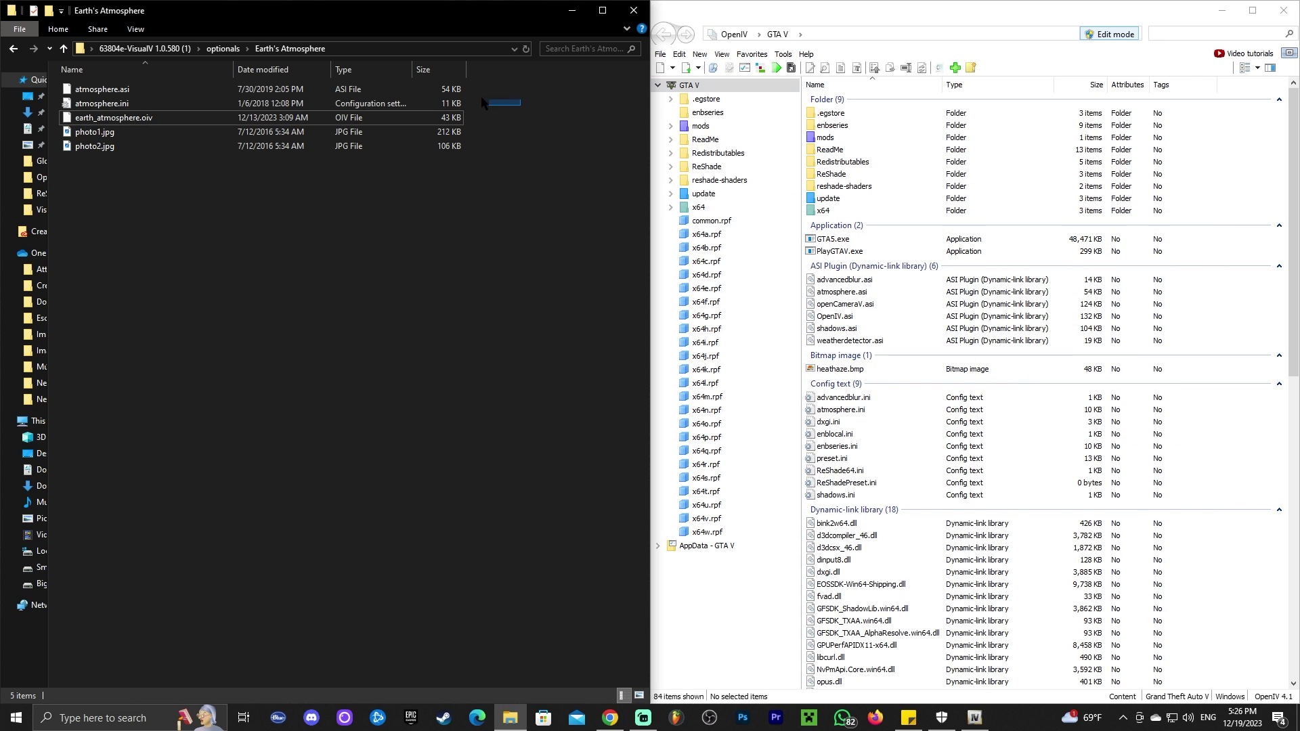
- Copy atmosphere.asi and atmosphere.ini into the GTA V folder, then return to optionals
left_click_drag(520, 105, 352, 85)
left_click_drag(105, 97, 964, 421)
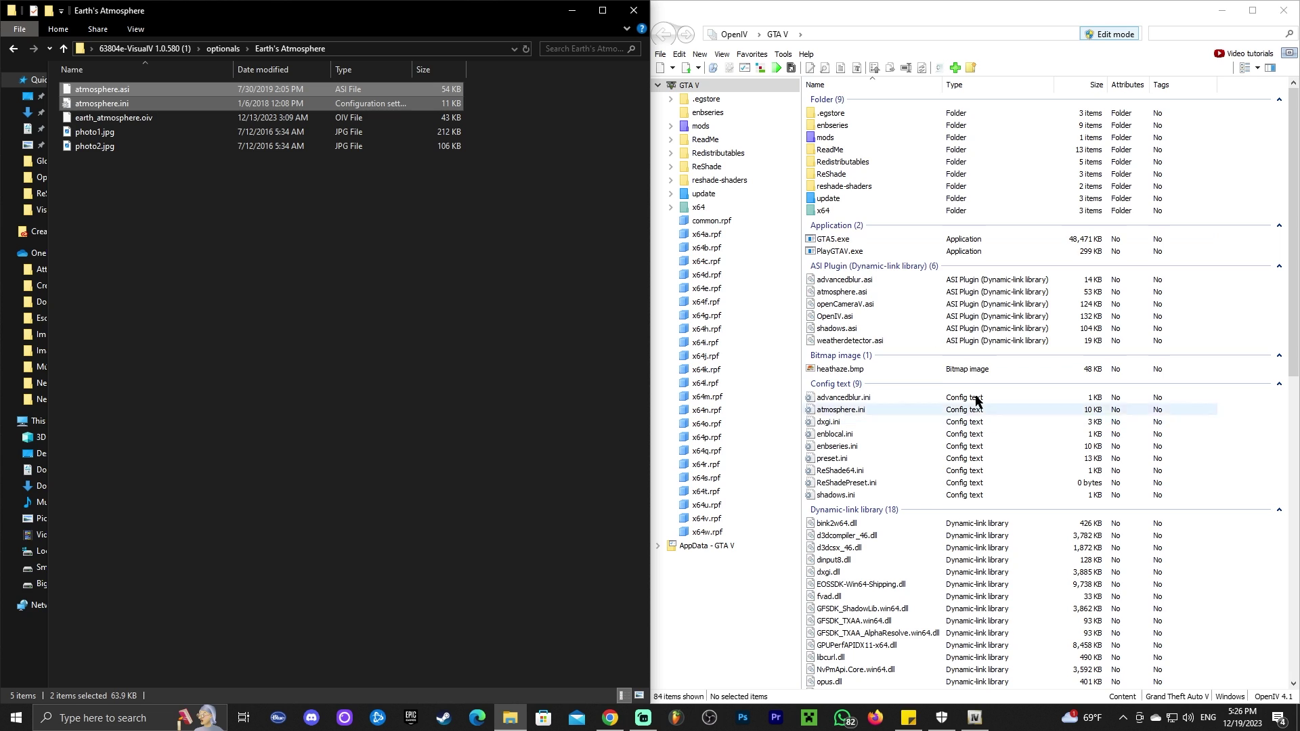
left_click(595, 232)
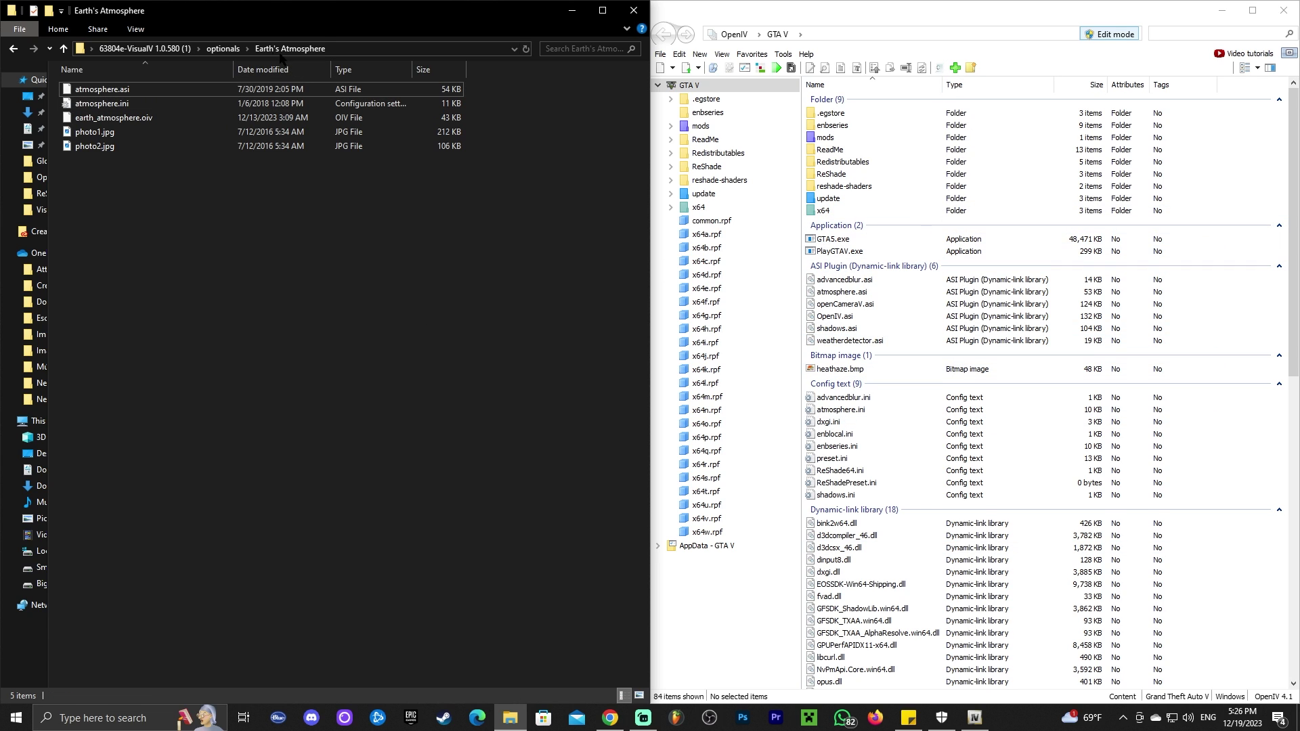
left_click(223, 48)
- Drop the 14 ENB settings files into the GTA V folder and return to optionals
double_click(95, 132)
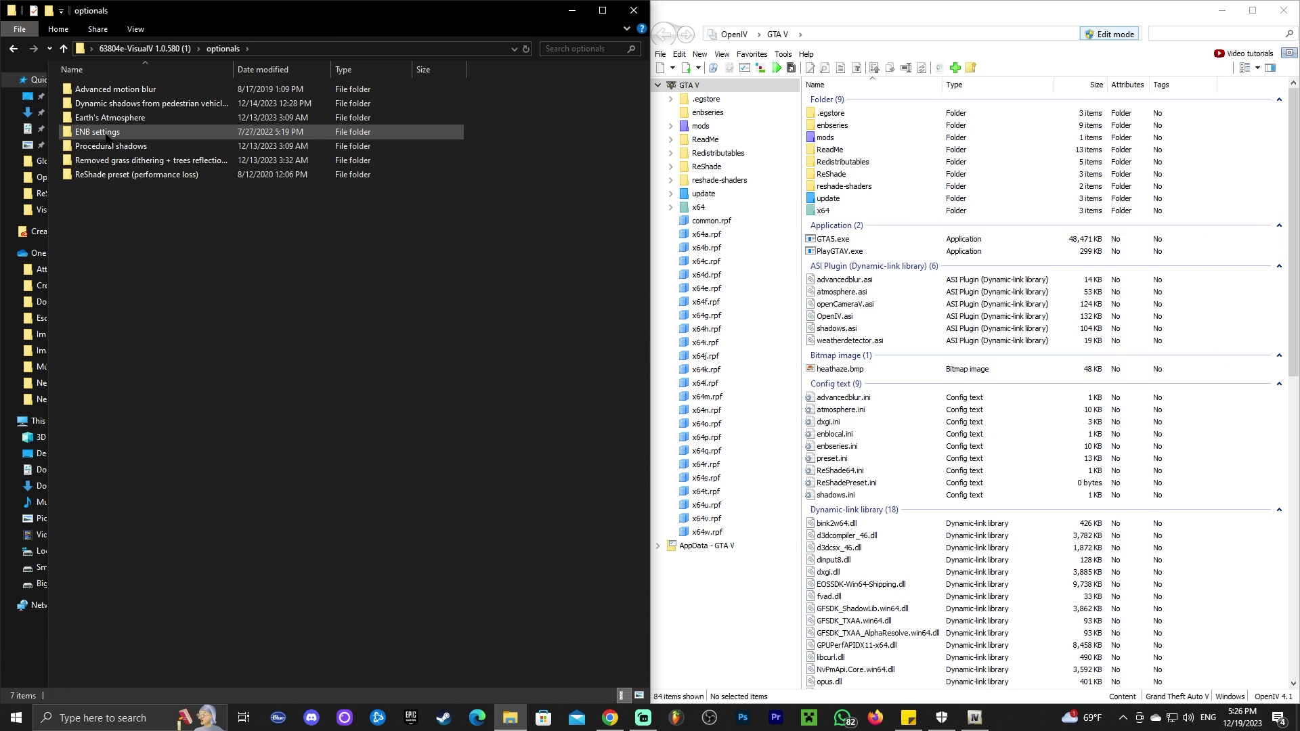
left_click_drag(406, 391, 1026, 258)
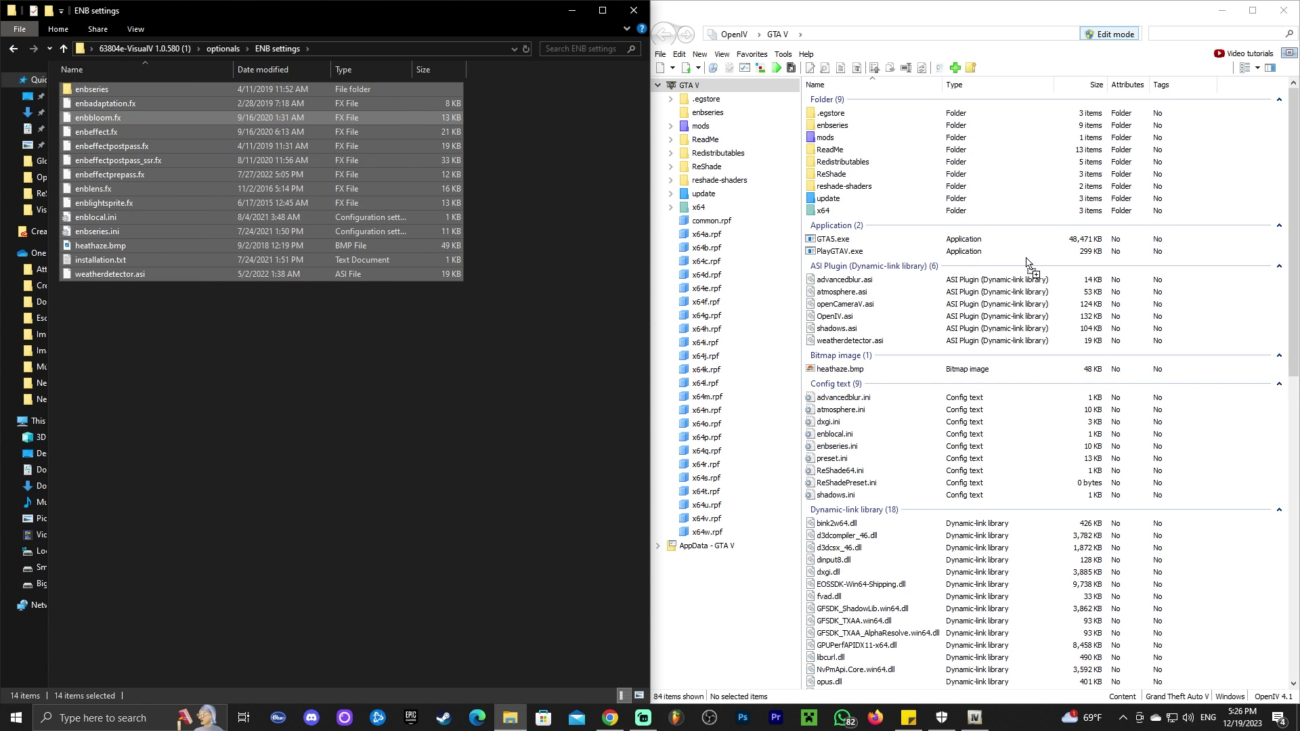
left_click(405, 370)
left_click(103, 262)
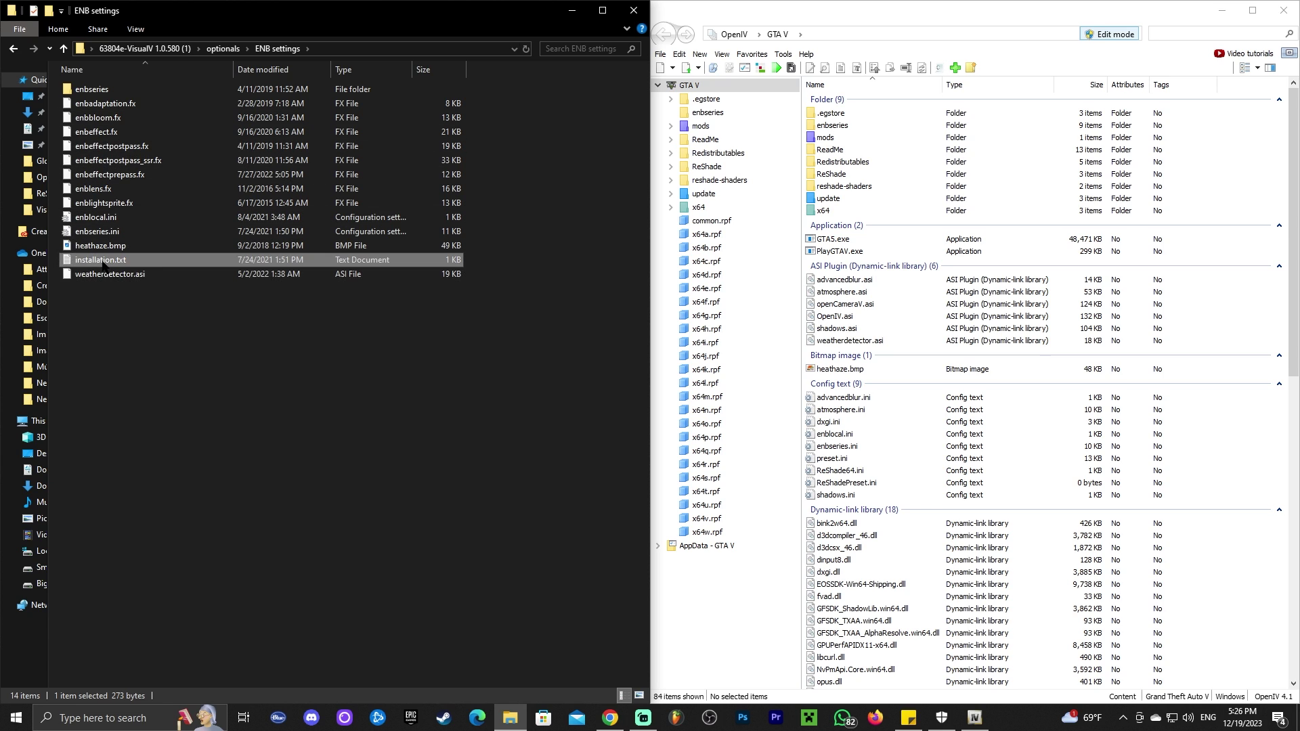
left_click_drag(211, 290, 442, 118)
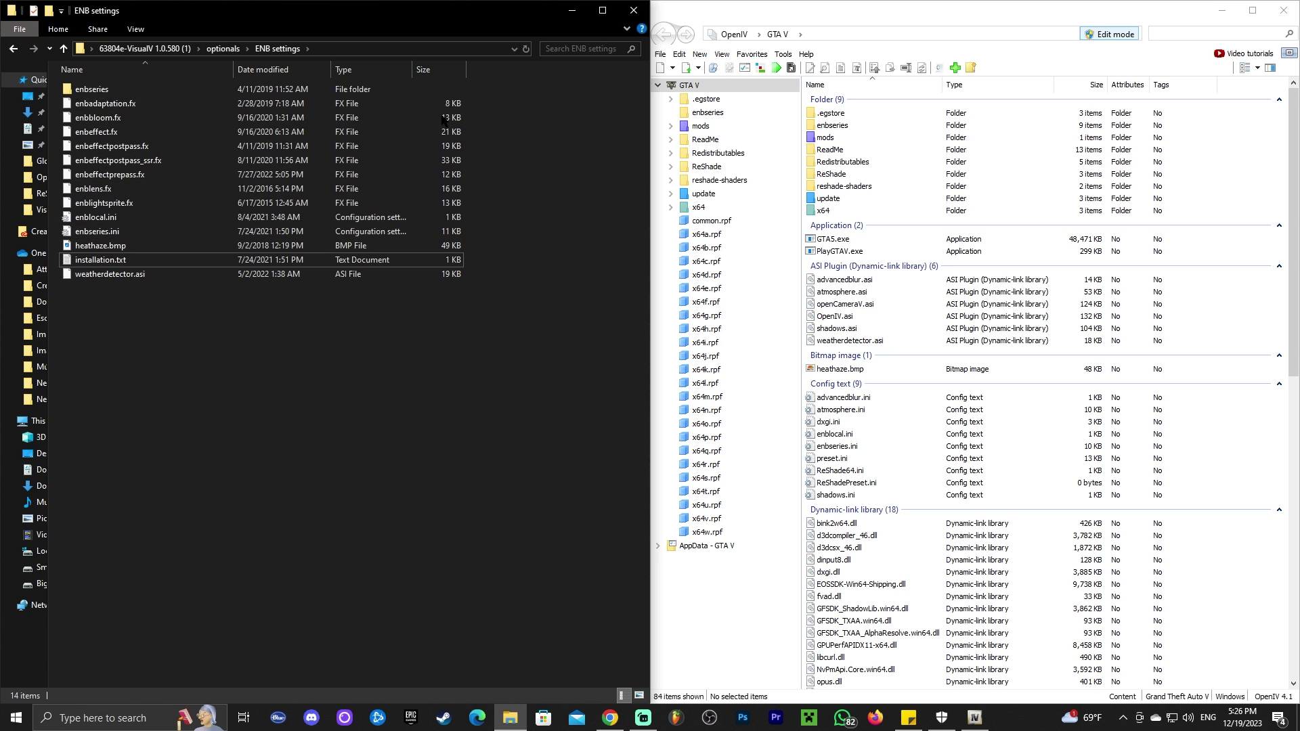
left_click(223, 49)
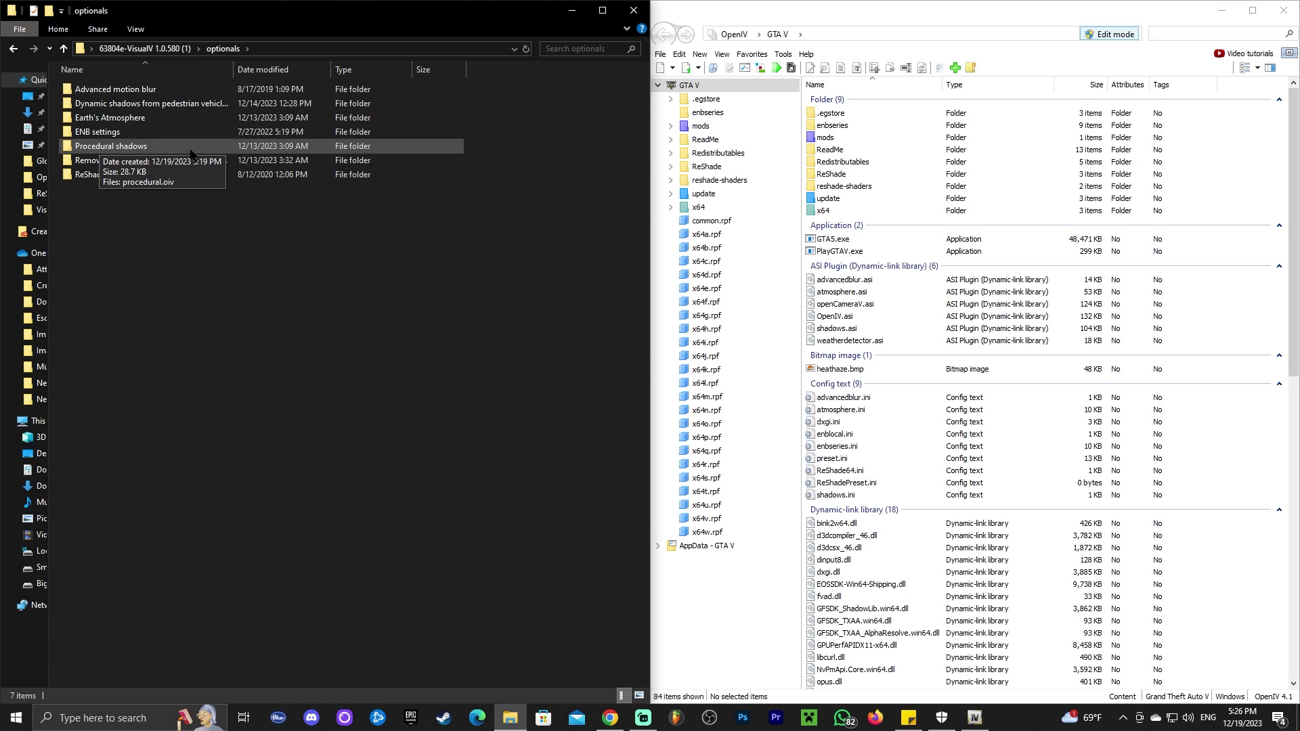
- Install procedural.oiv from the Procedural shadows folder into mods, close the installer, return to optionals
double_click(120, 146)
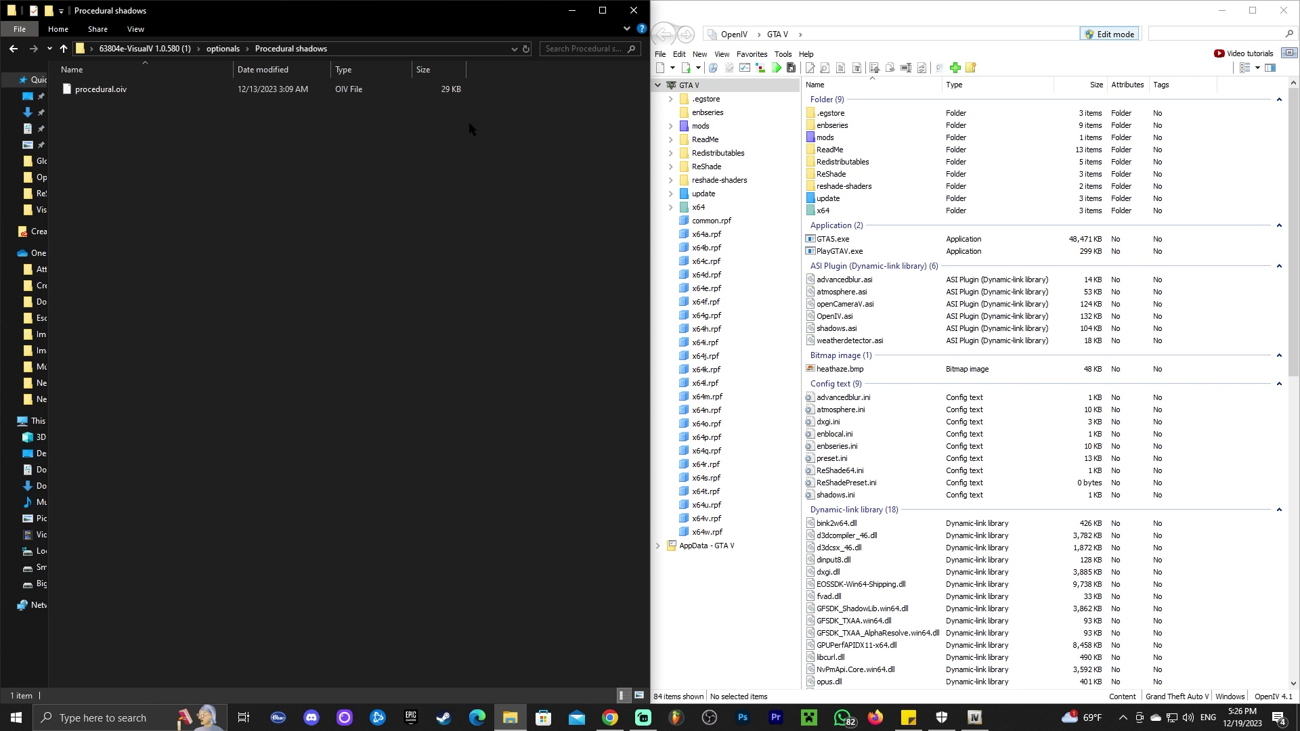
left_click(760, 69)
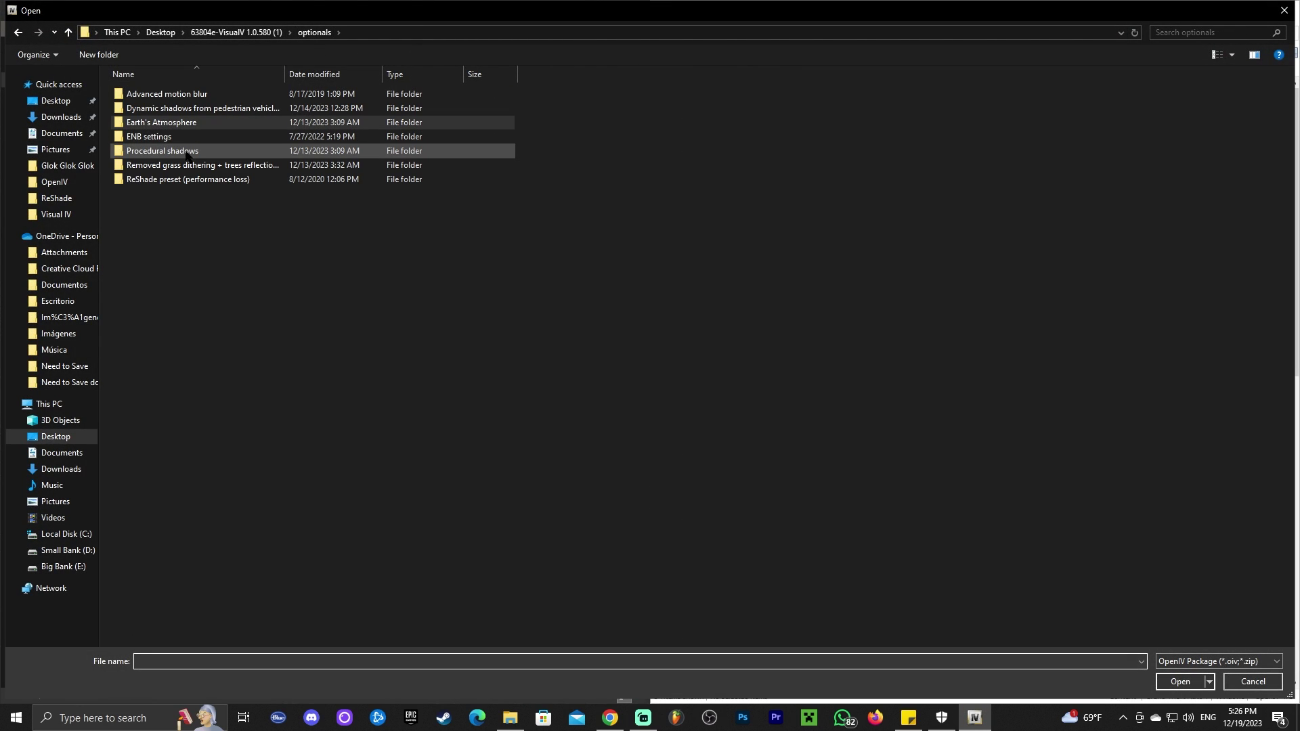
double_click(215, 154)
left_click(152, 94)
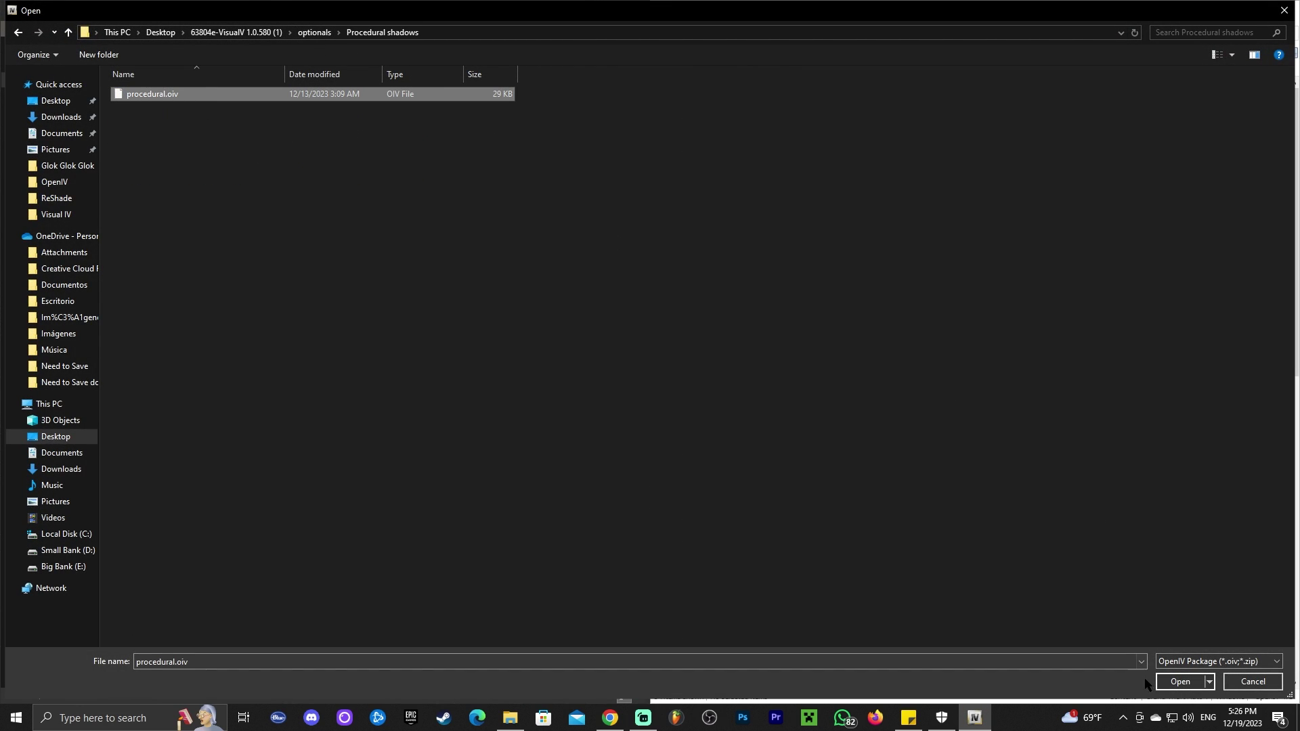
left_click(1165, 684)
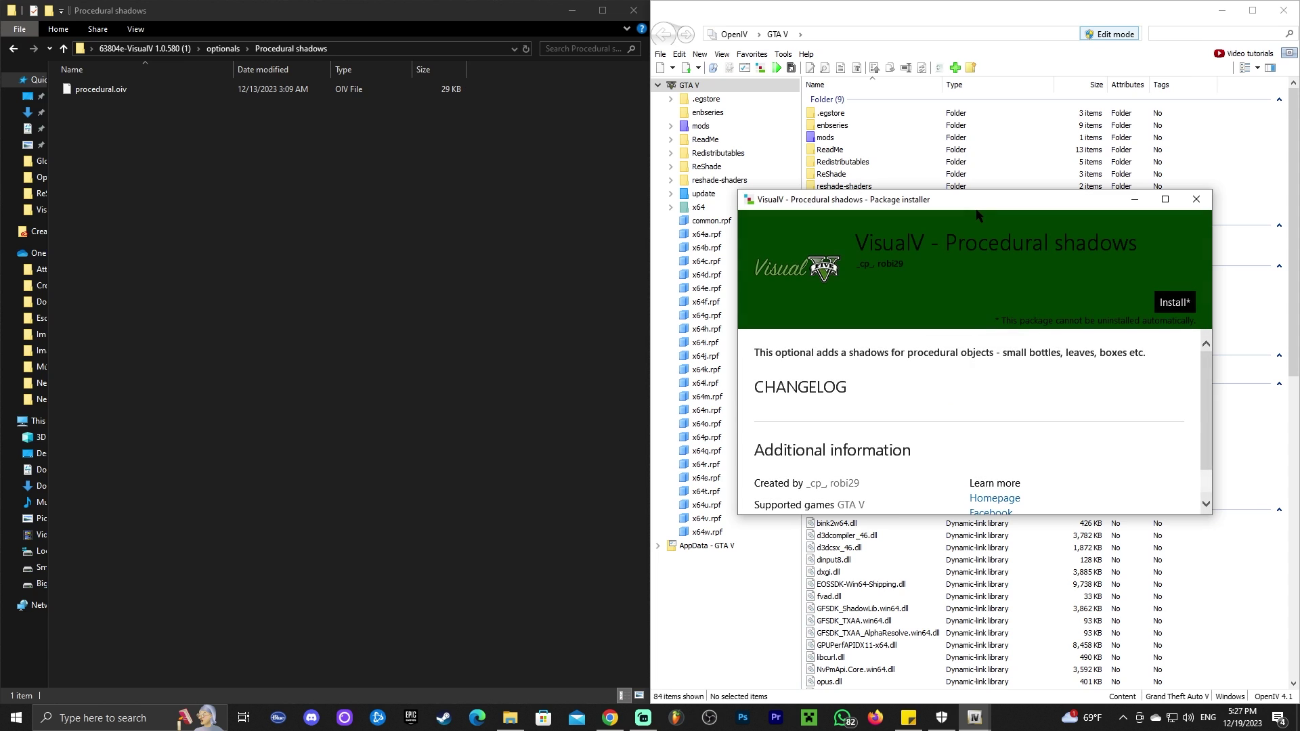
left_click(1174, 302)
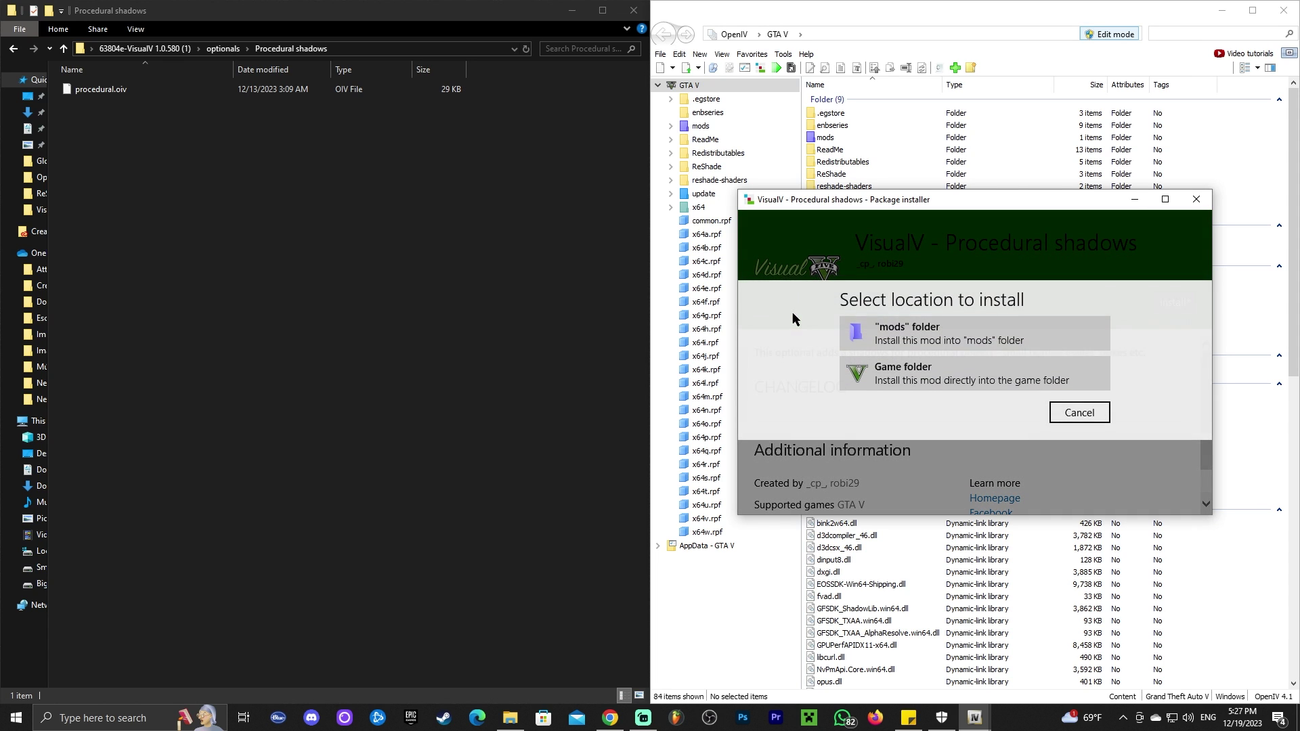
left_click(958, 331)
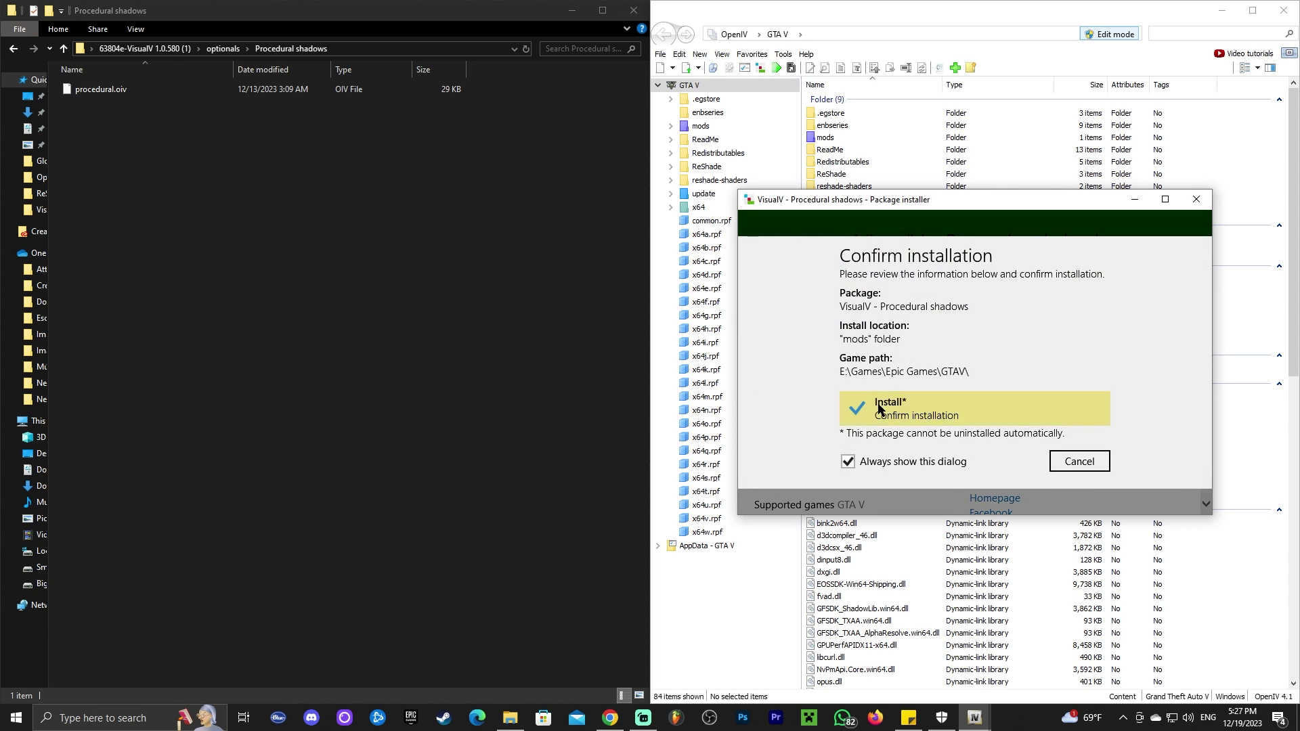
left_click(894, 406)
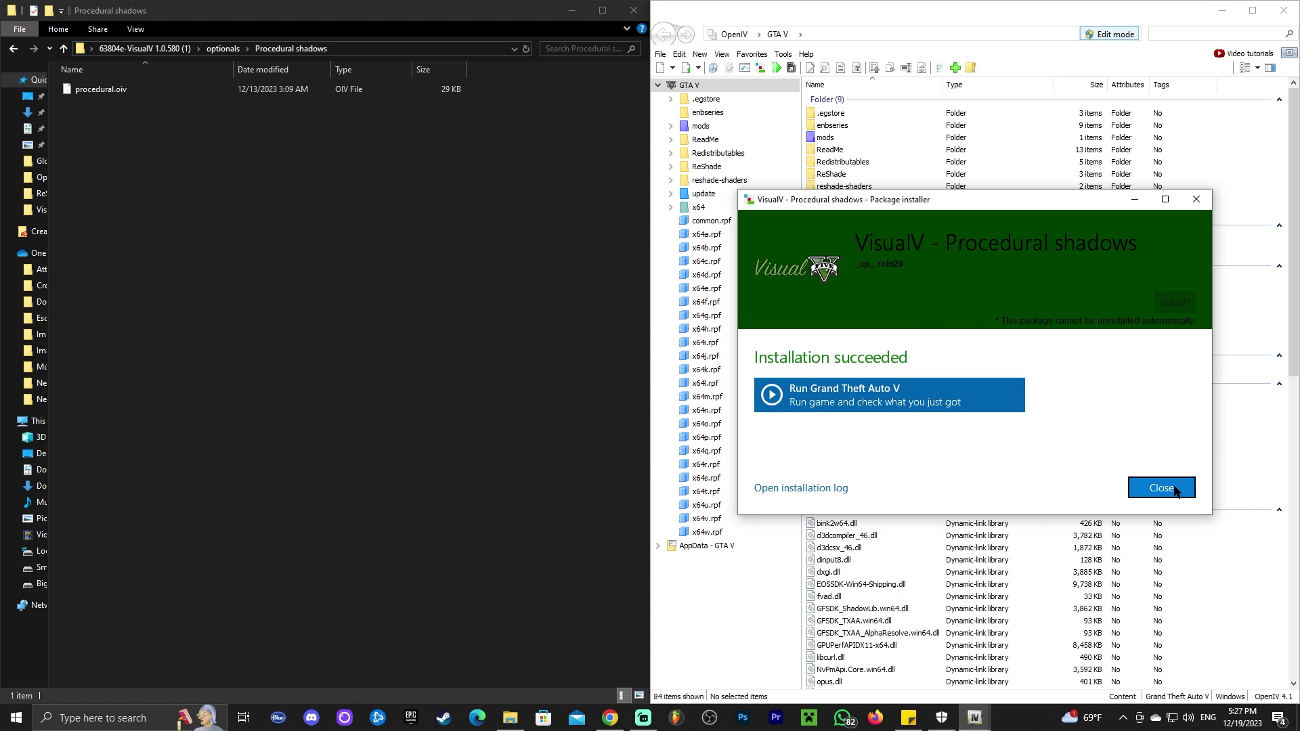
left_click(1161, 488)
left_click(222, 48)
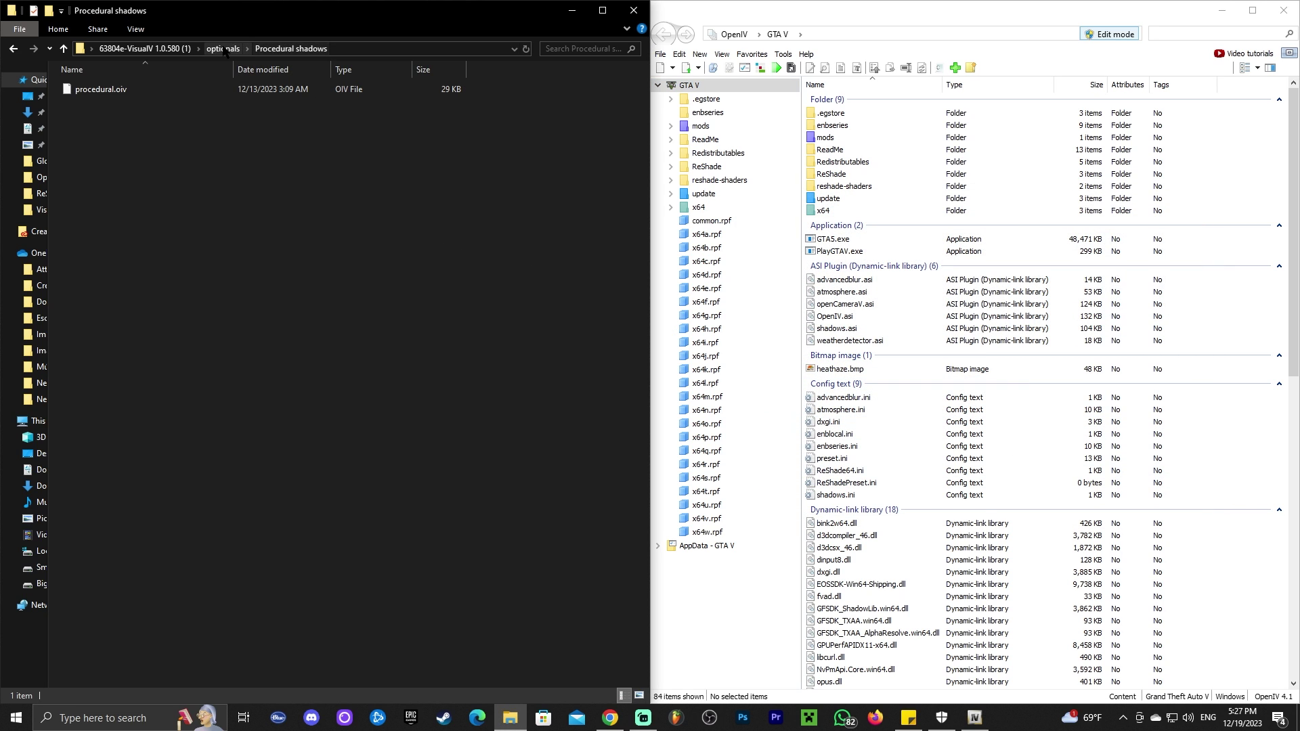
- Load grass.oiv from 'Removed grass dithering + trees reflections' into the package installer
left_click(224, 249)
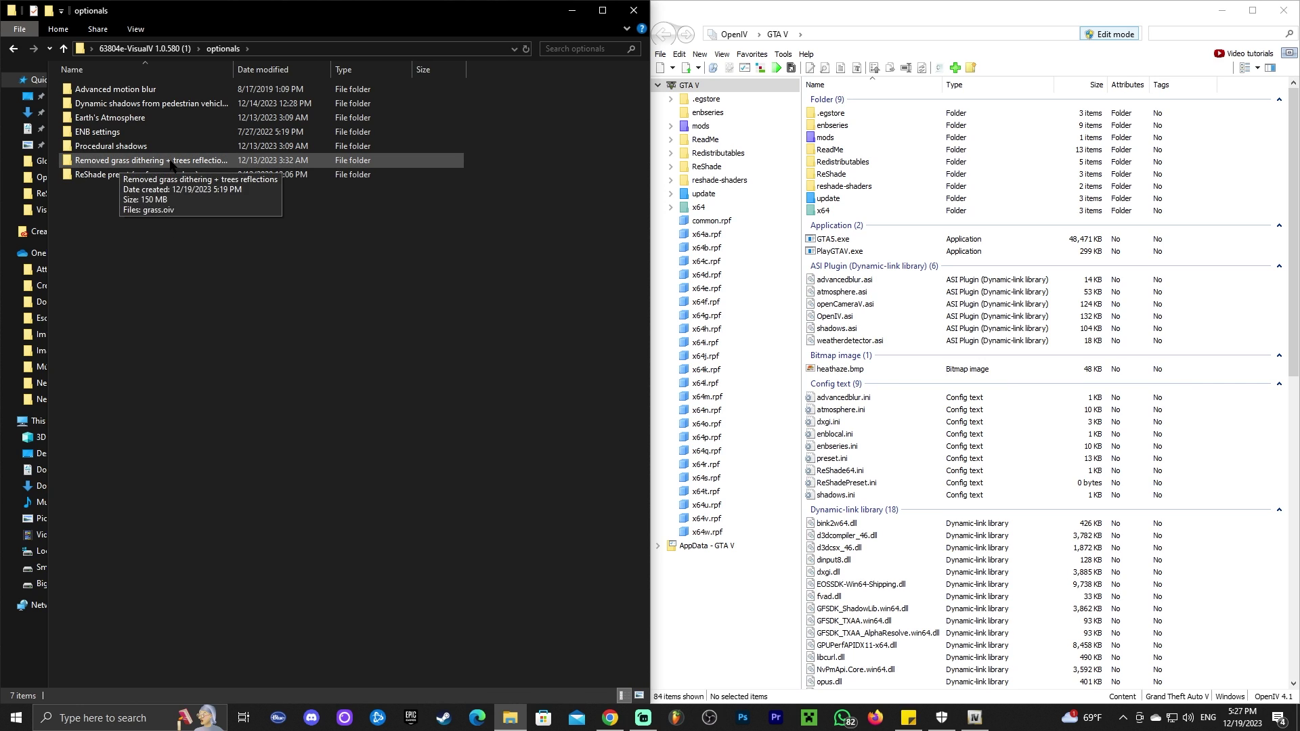
double_click(100, 163)
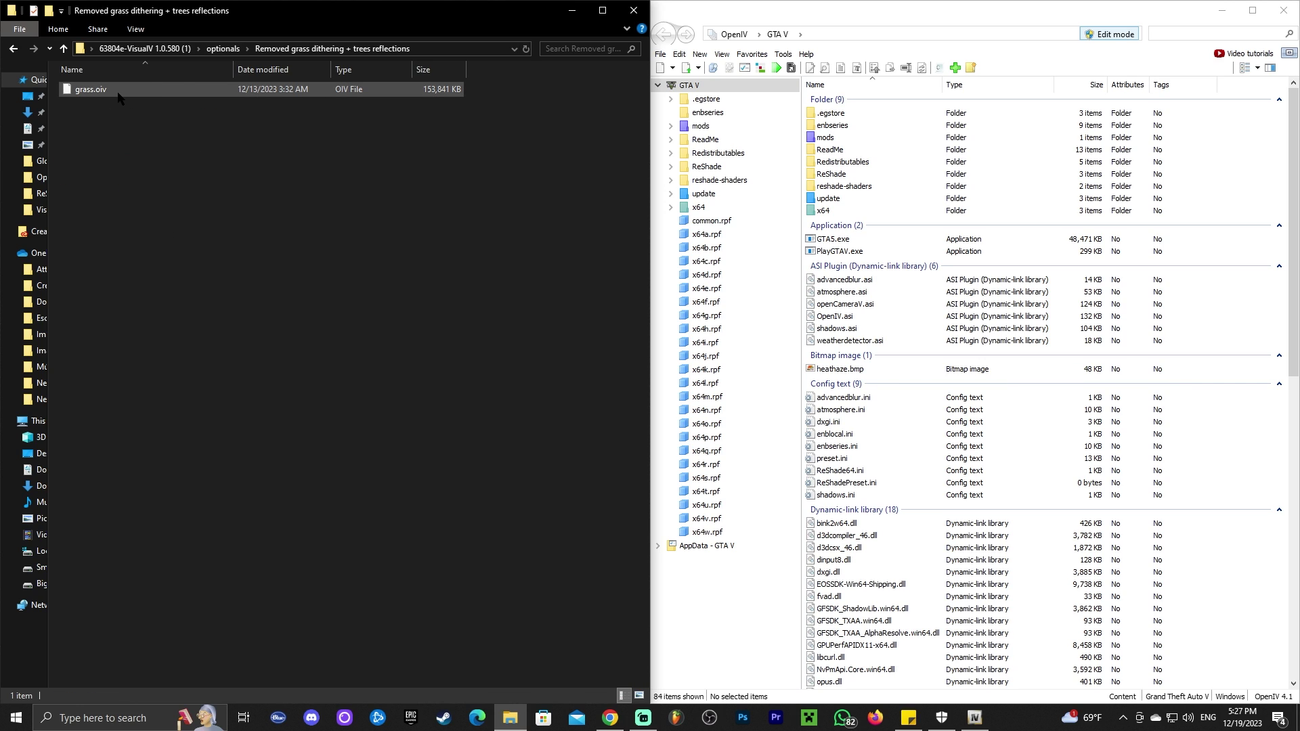
left_click(761, 69)
left_click(314, 32)
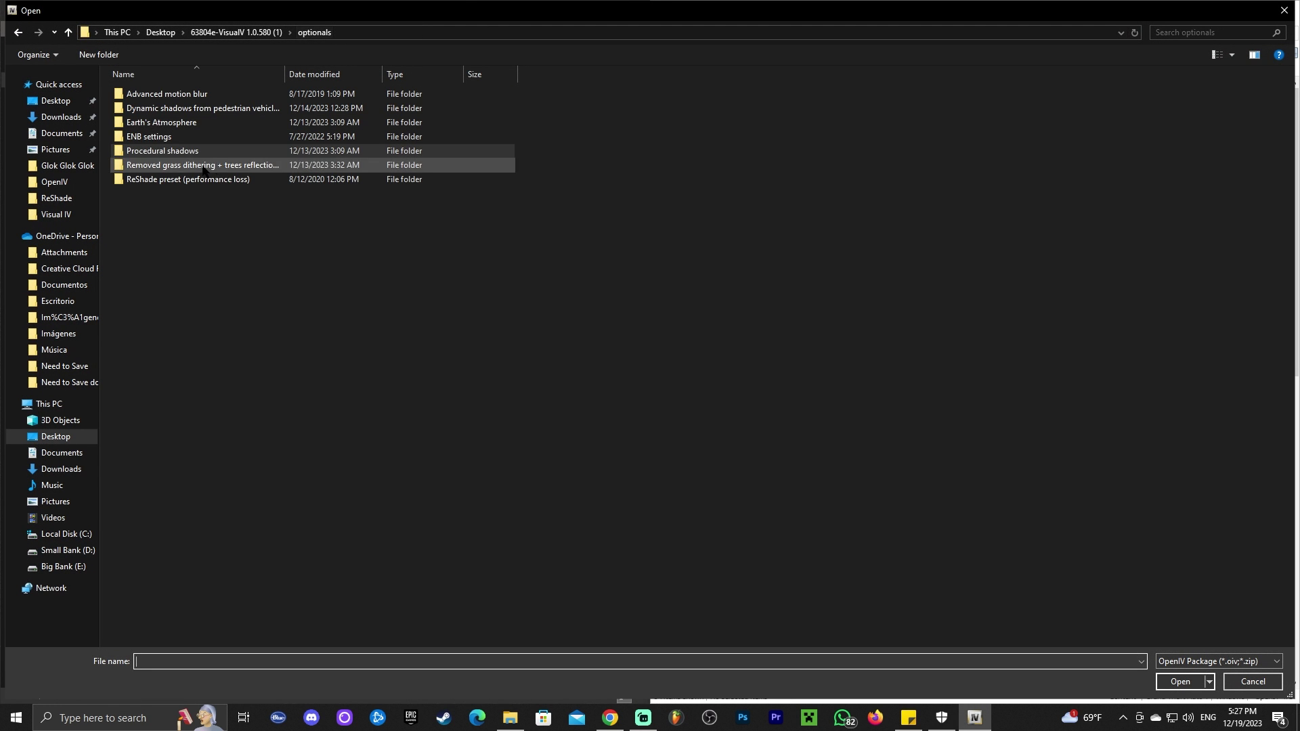
left_click(174, 167)
double_click(203, 167)
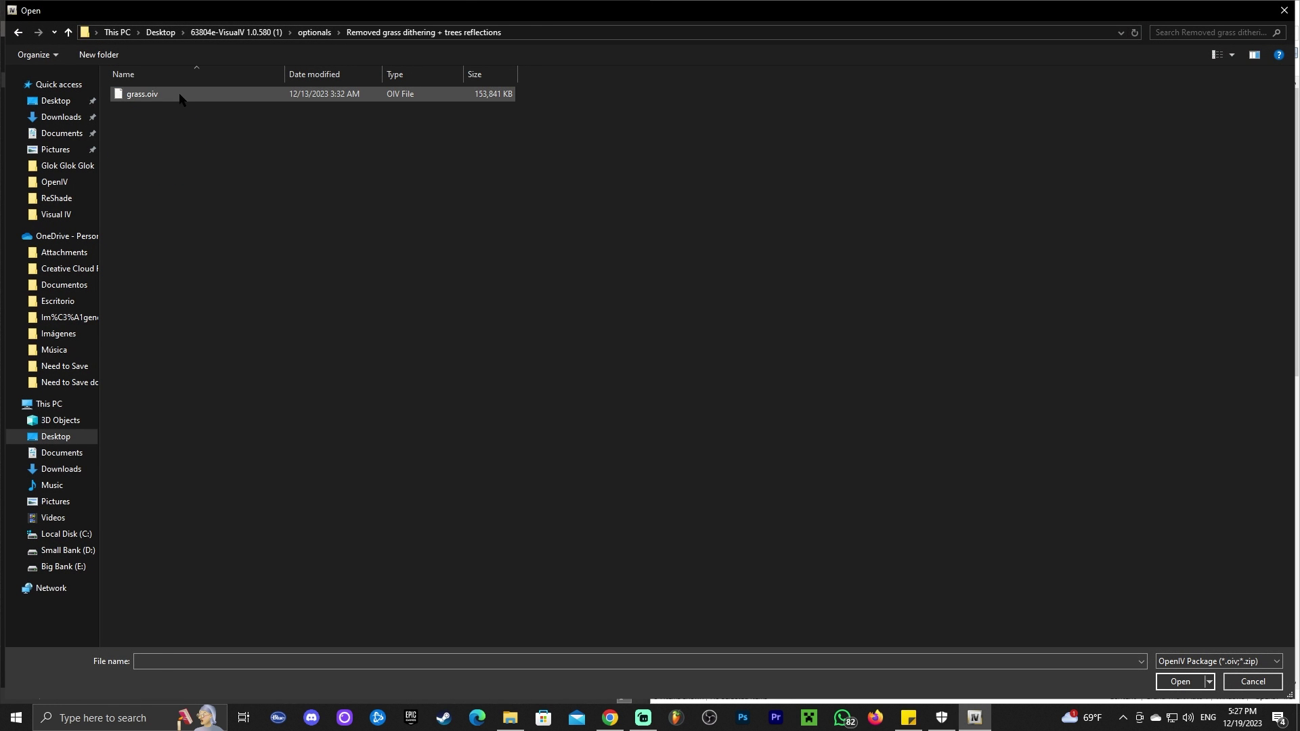
left_click(180, 95)
left_click(1179, 682)
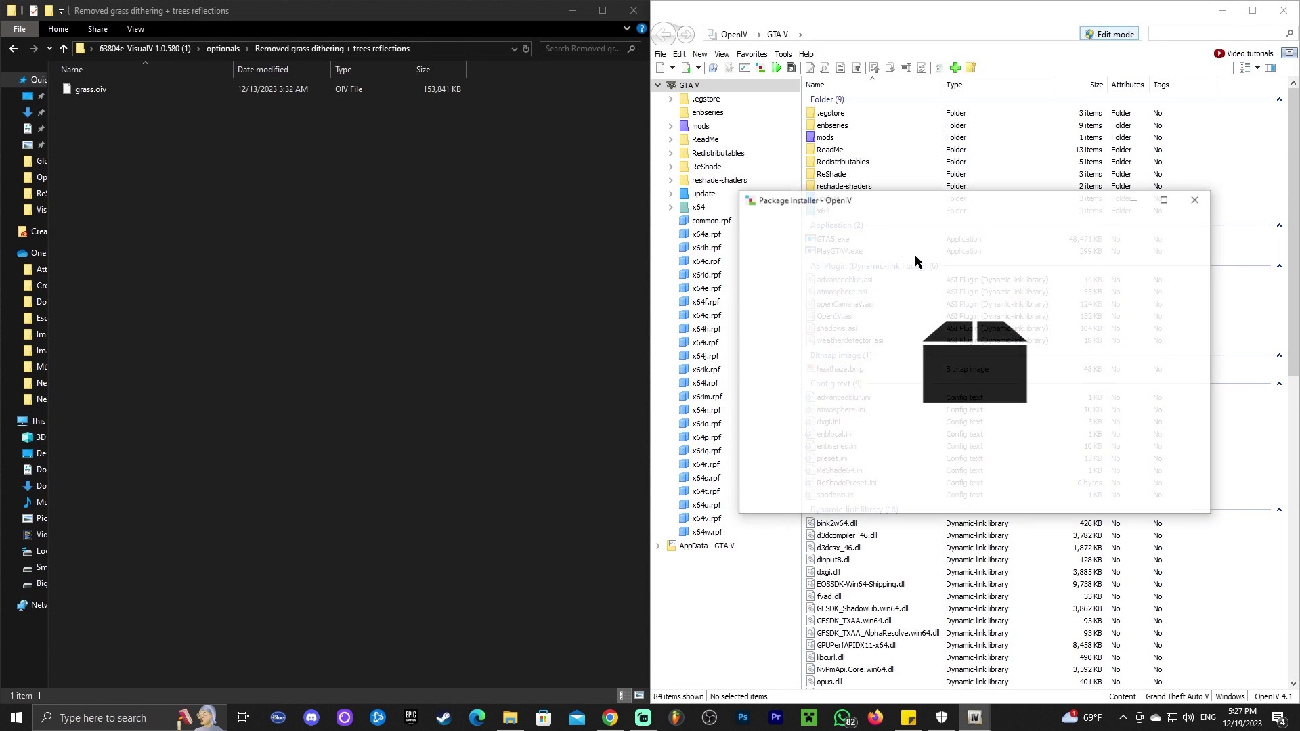
- Install the grass package into the mods folder and close the finished installer
left_click(1174, 305)
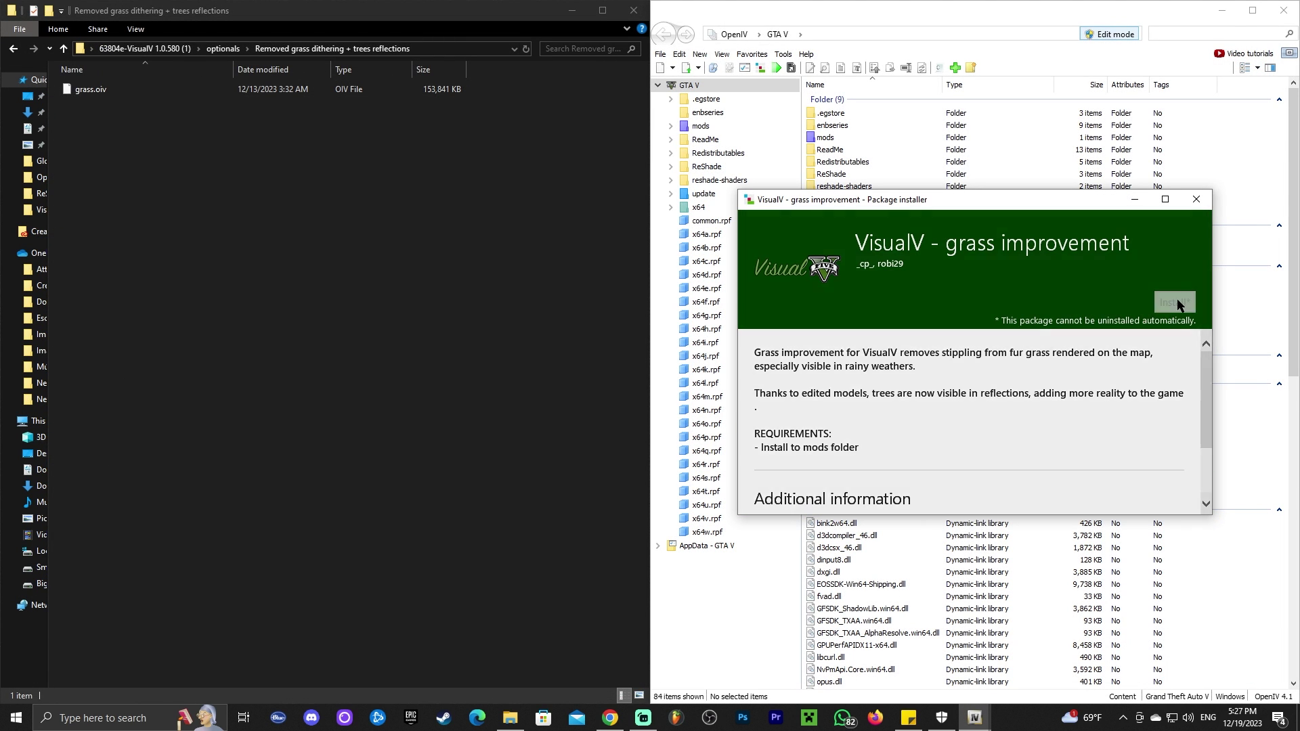
left_click(928, 336)
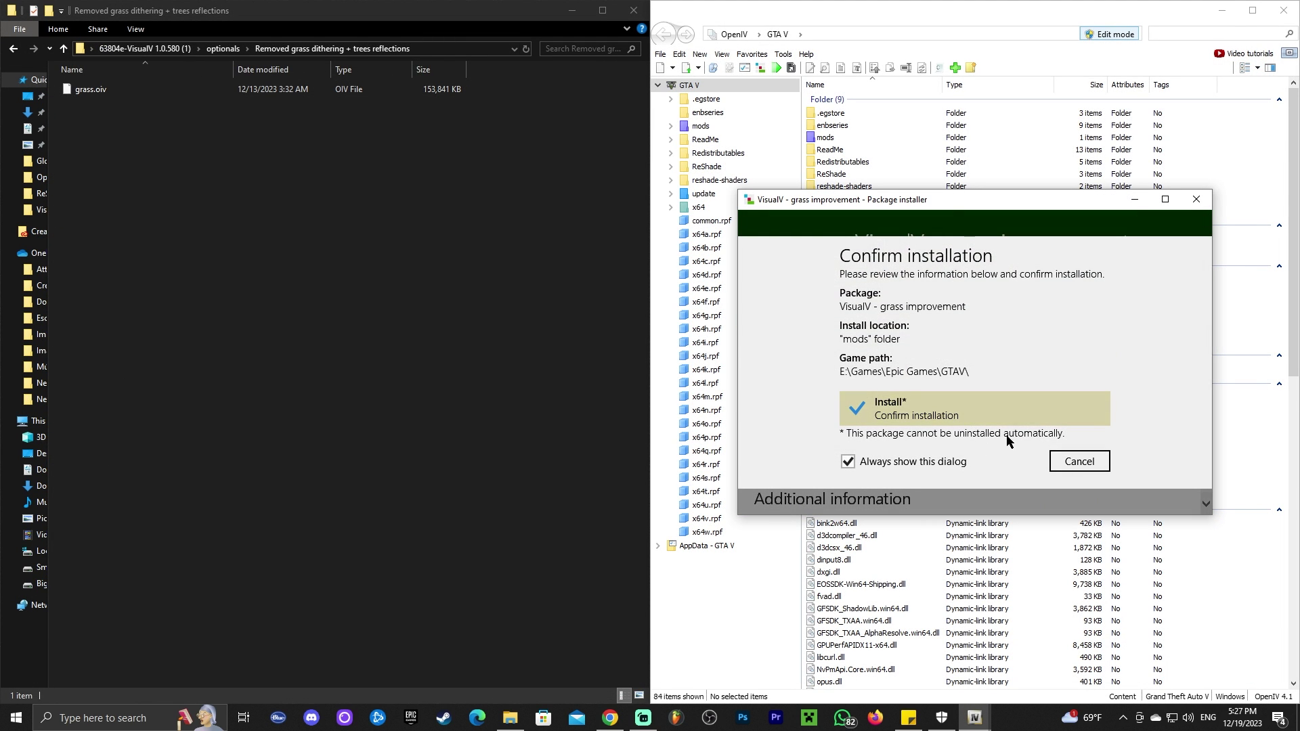
left_click(926, 407)
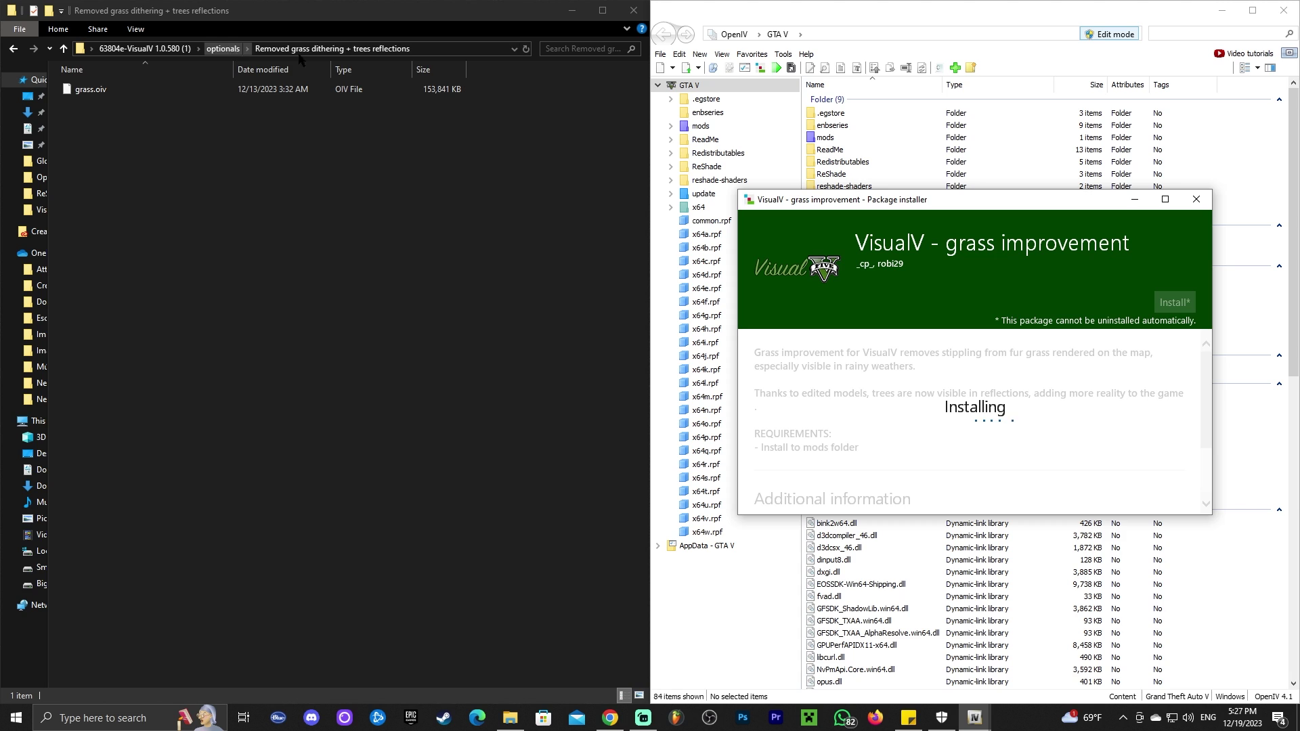
left_click(223, 49)
left_click(158, 208)
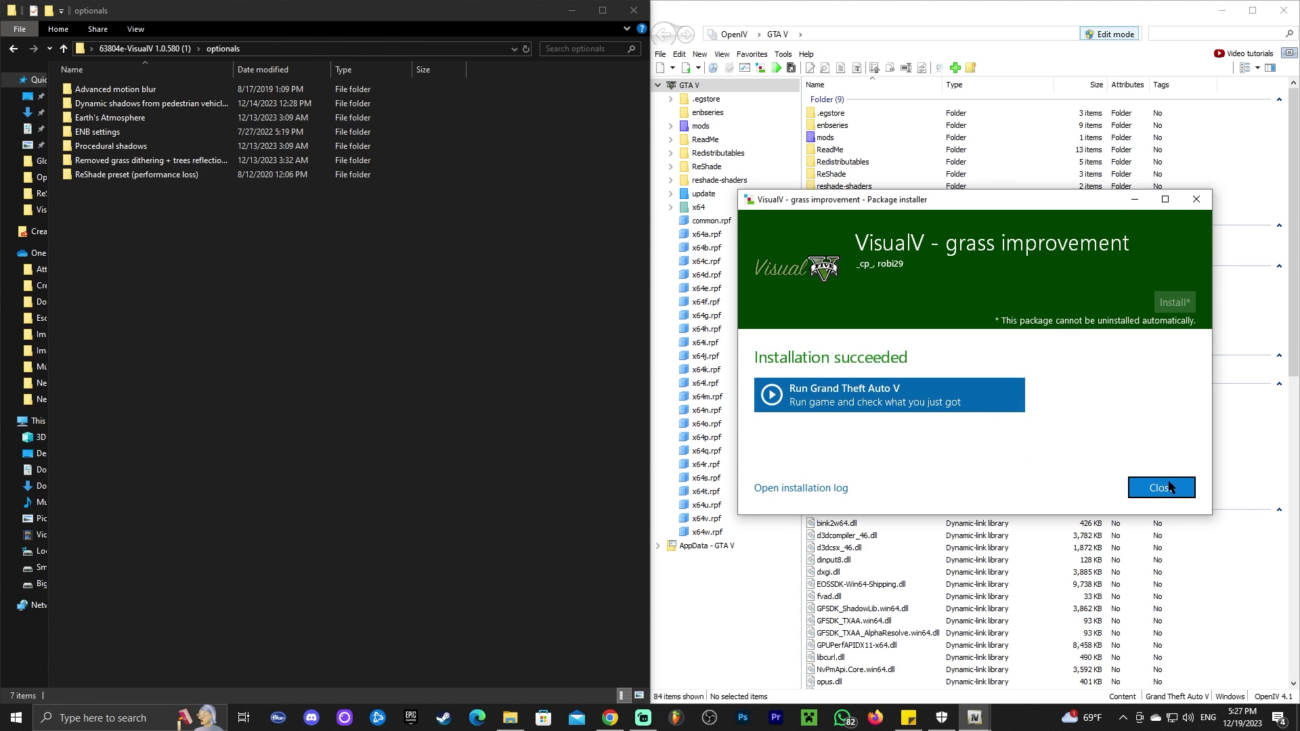
left_click(1161, 488)
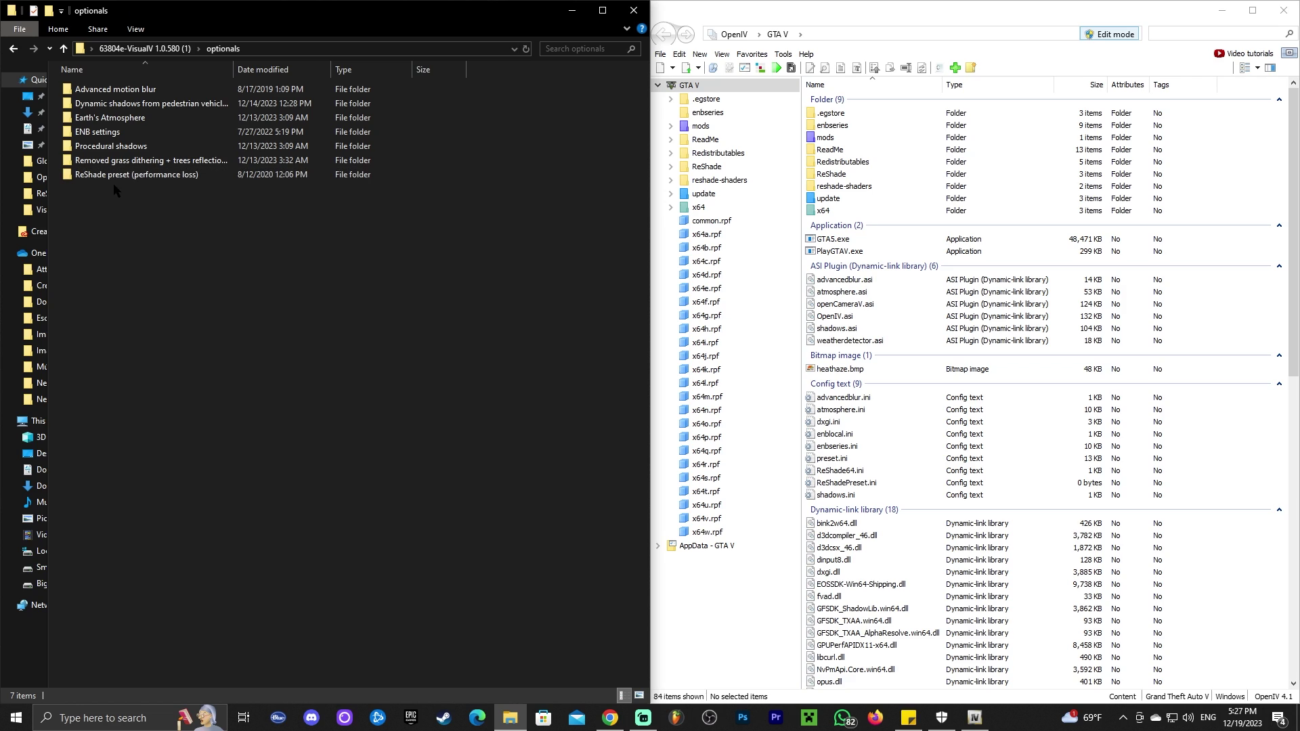
- Copy the six ReShade preset (performance loss) files into the GTA V folder, replacing dxgi.ini and preset.ini
double_click(113, 176)
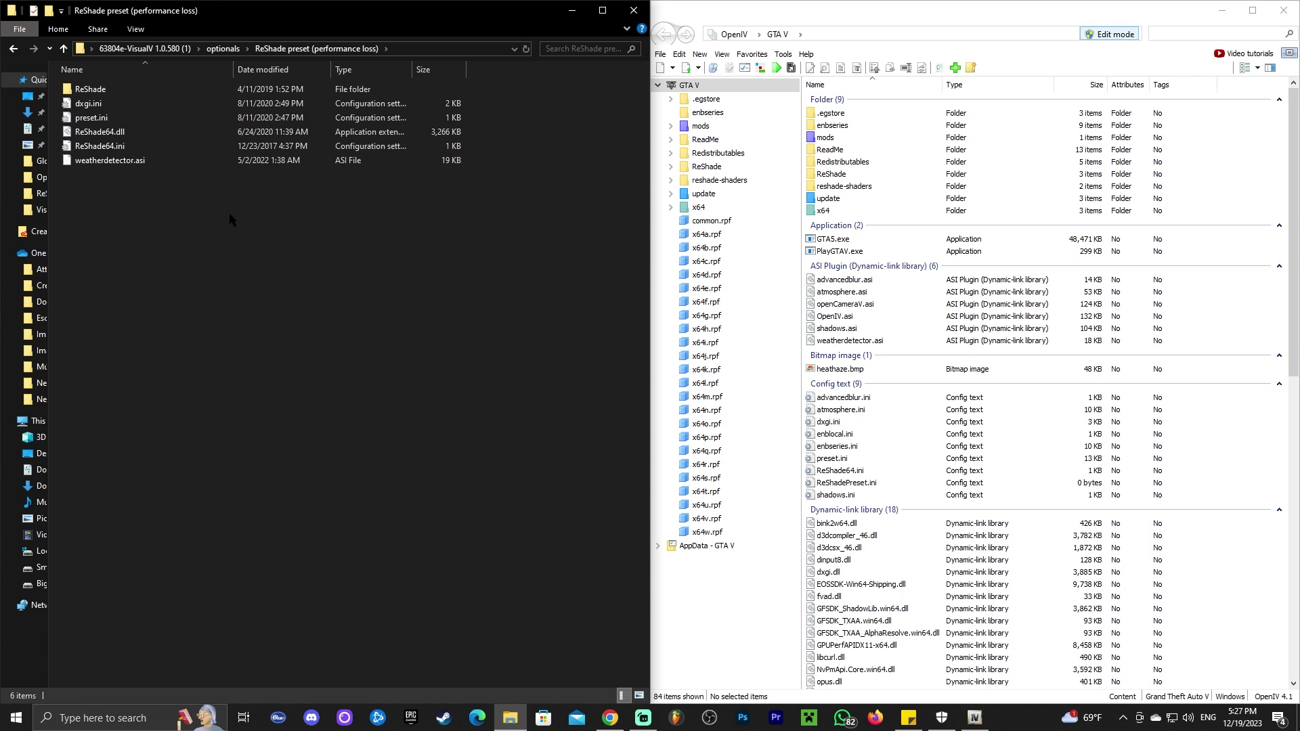
left_click_drag(264, 240, 83, 77)
left_click_drag(463, 300, 137, 91)
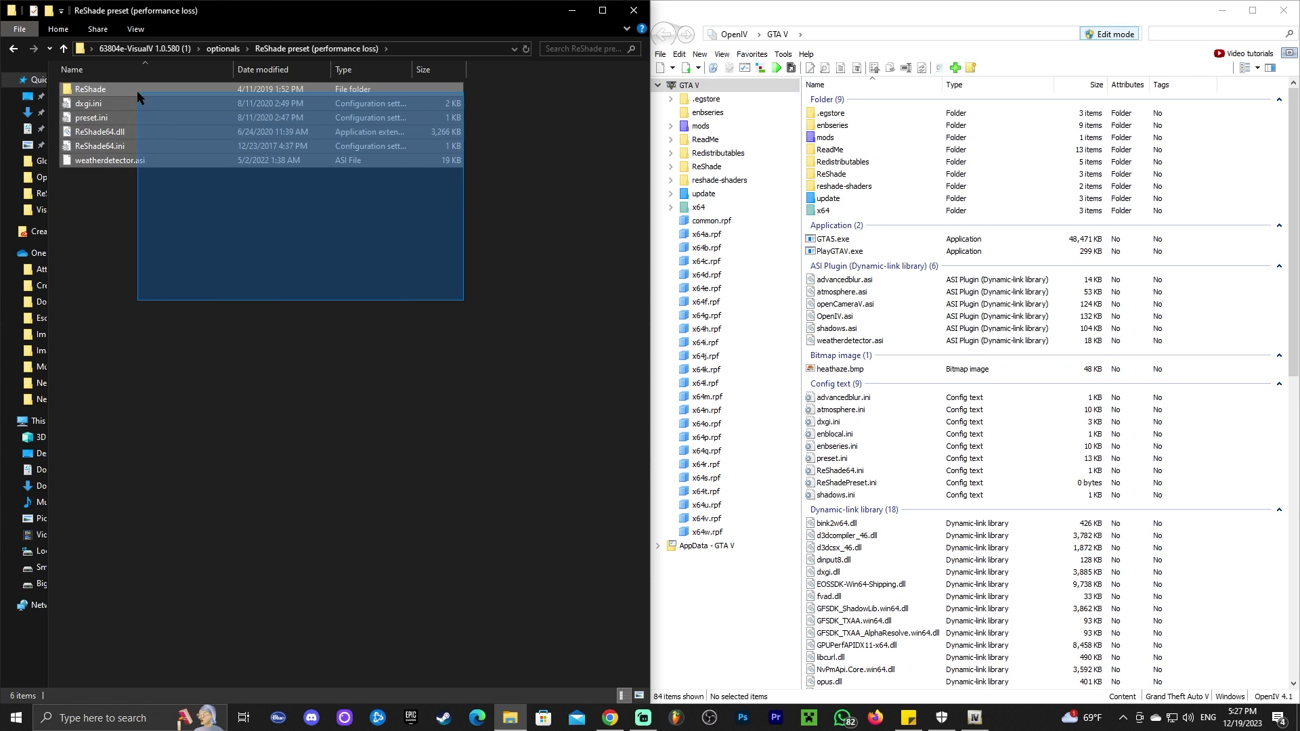
left_click_drag(305, 281, 88, 81)
left_click_drag(101, 132, 929, 279)
left_click(407, 284)
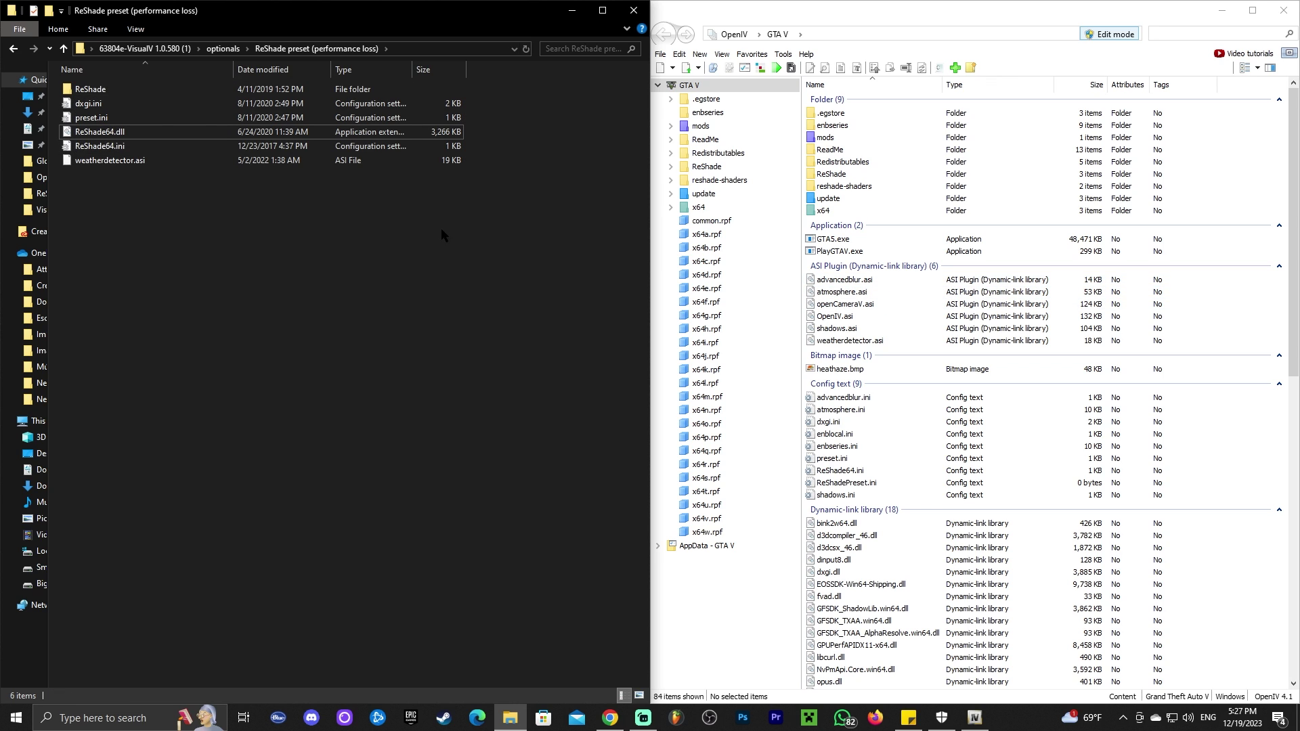
- Close the VisualV folder window and OpenIV
left_click(222, 49)
key("alt+Up")
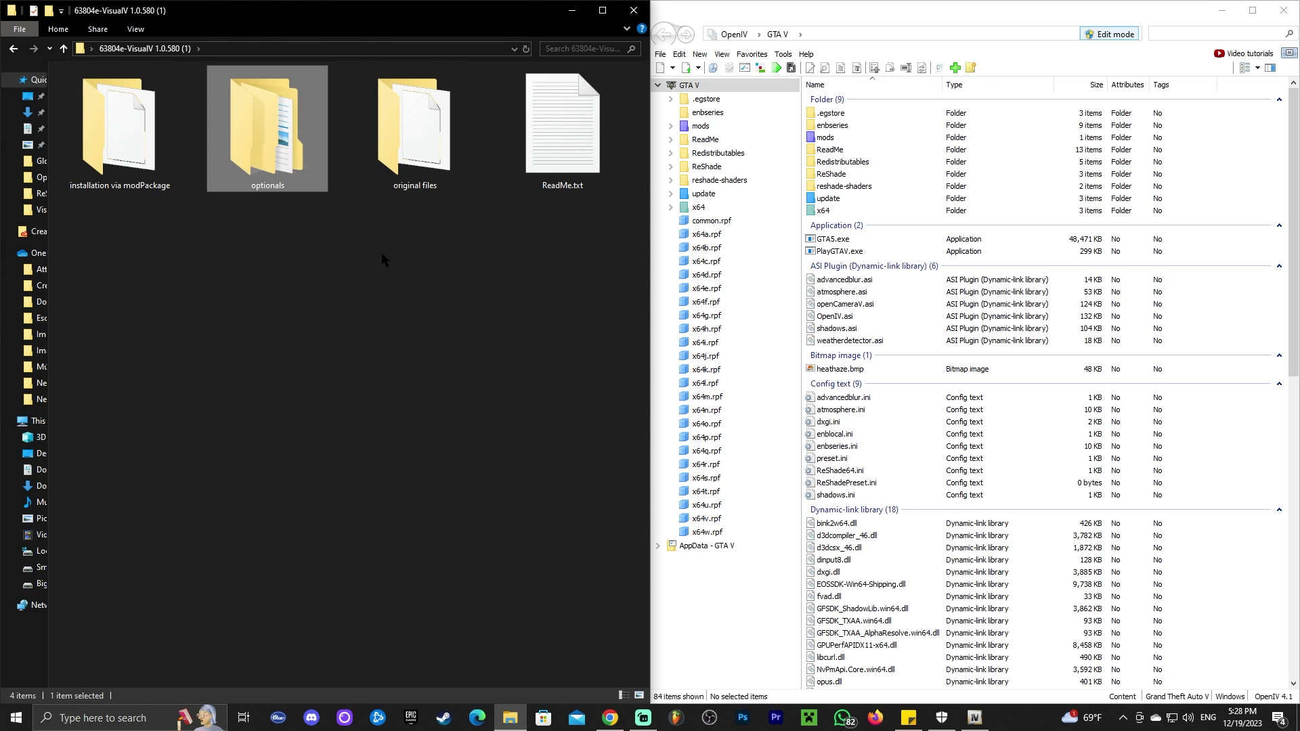
left_click(381, 259)
left_click(633, 10)
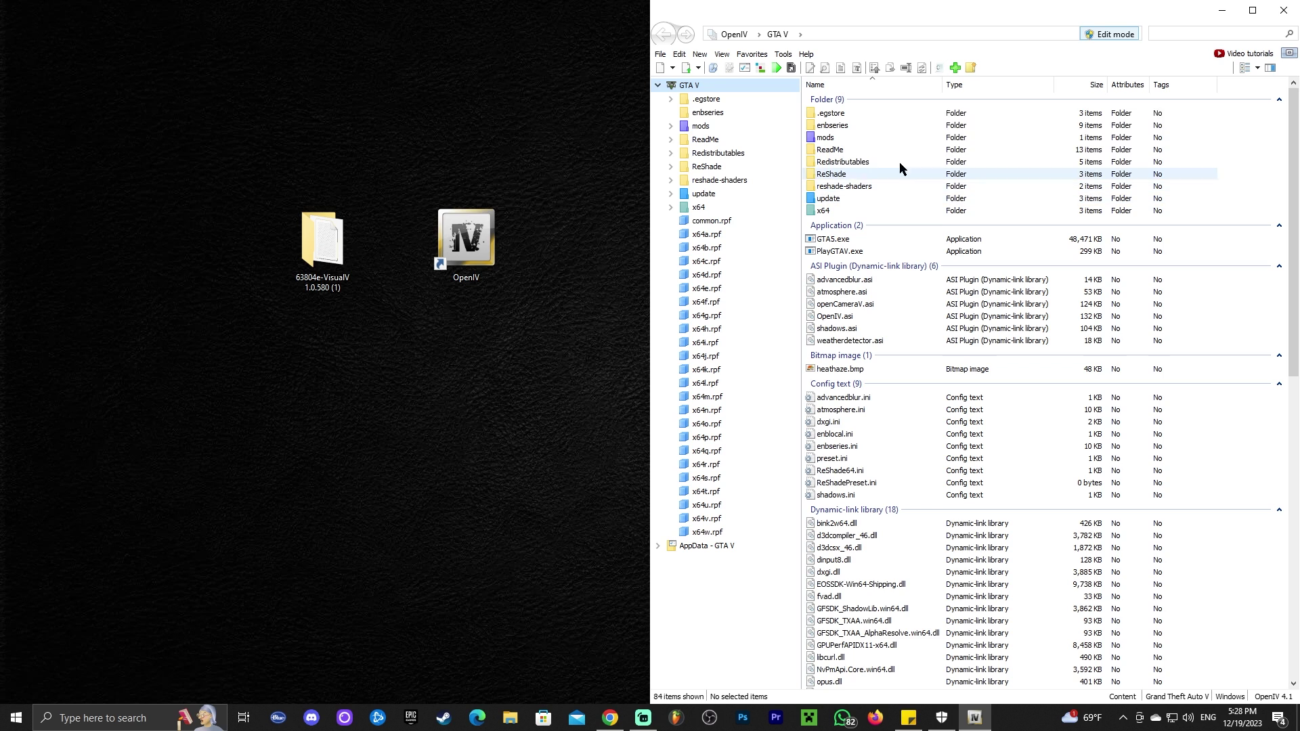
left_click(322, 247)
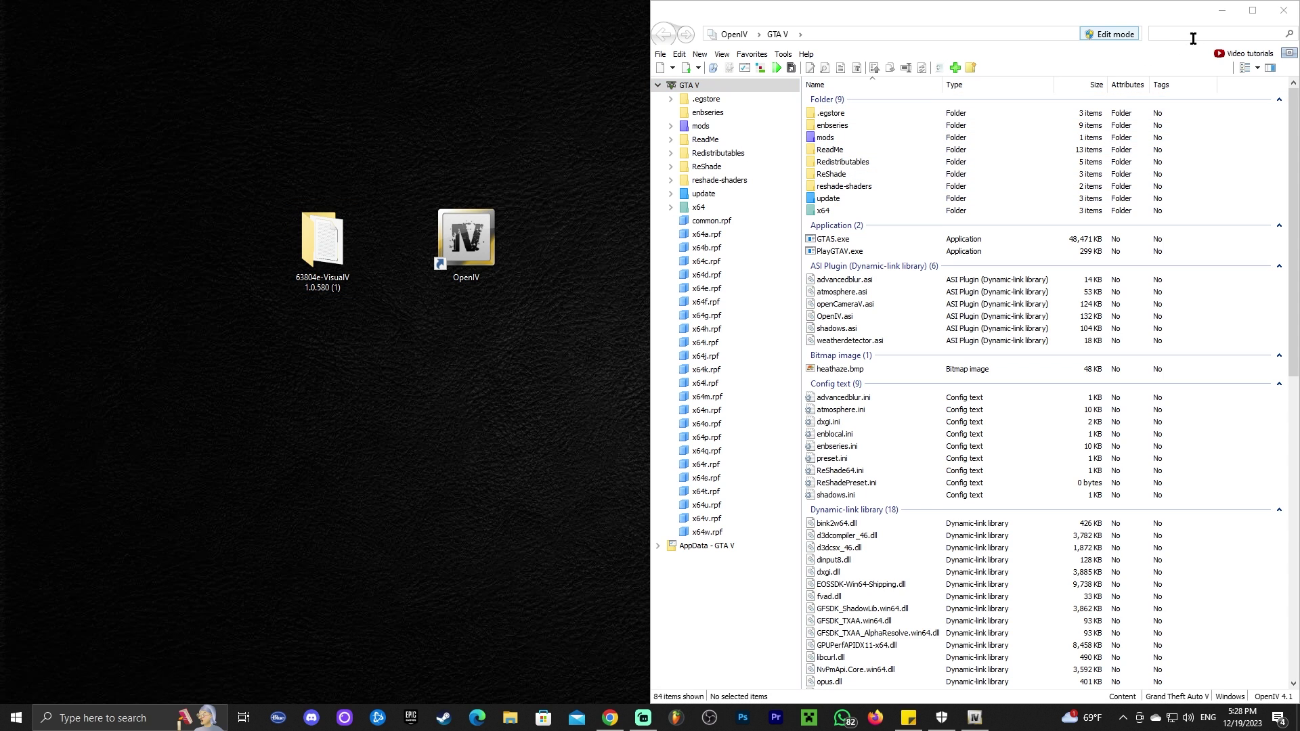
left_click_drag(1107, 9, 722, 60)
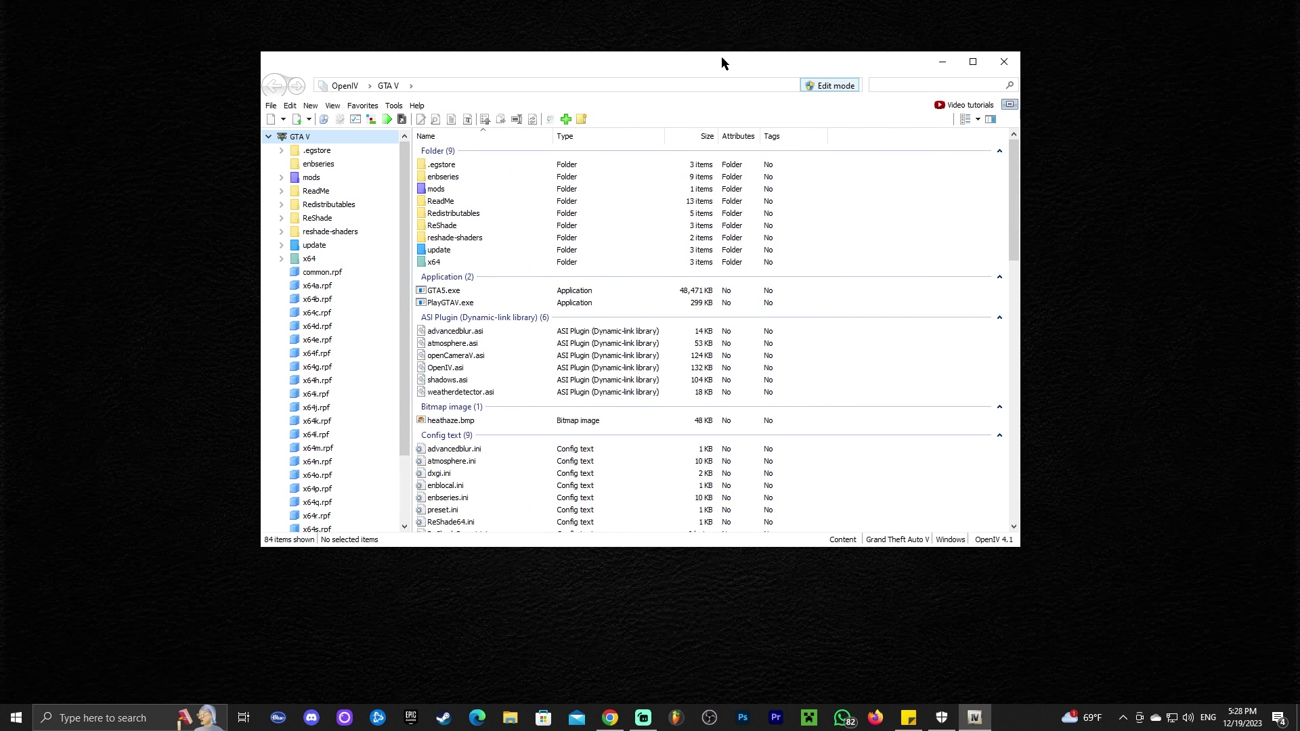
left_click(1004, 61)
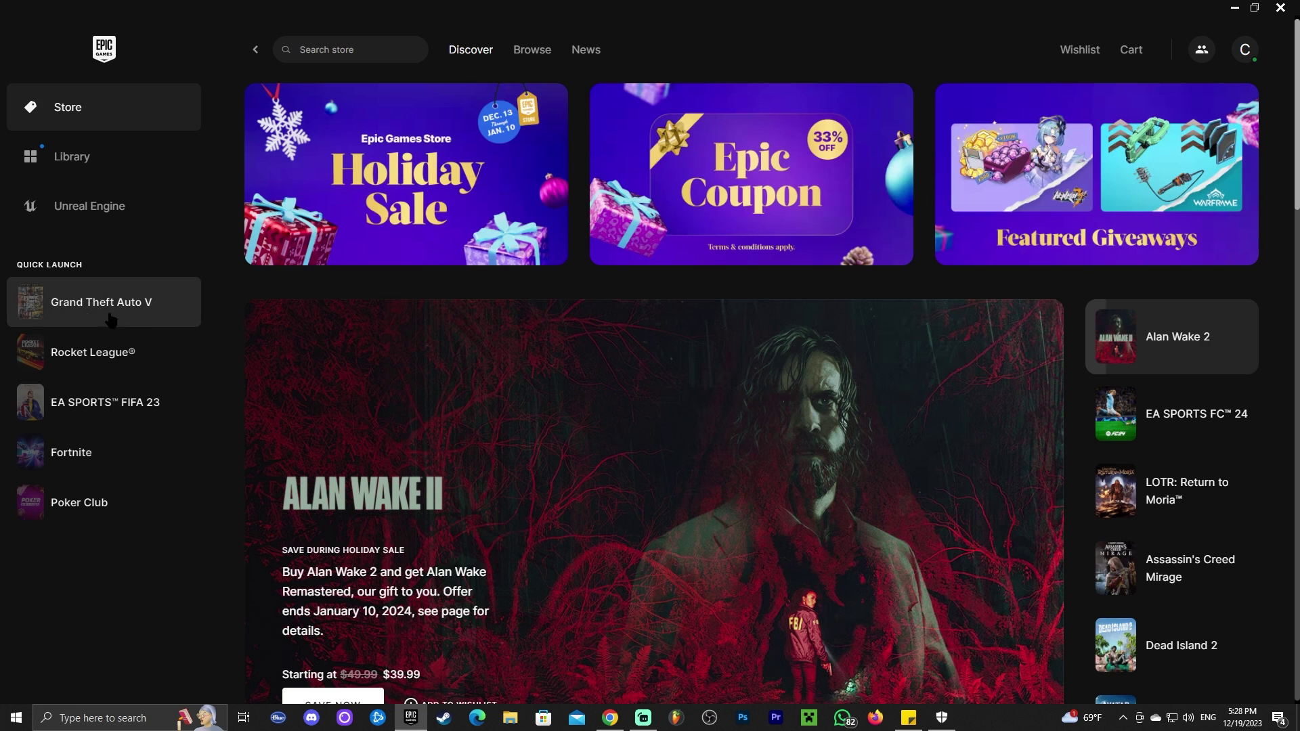
mouse_move(55, 316)
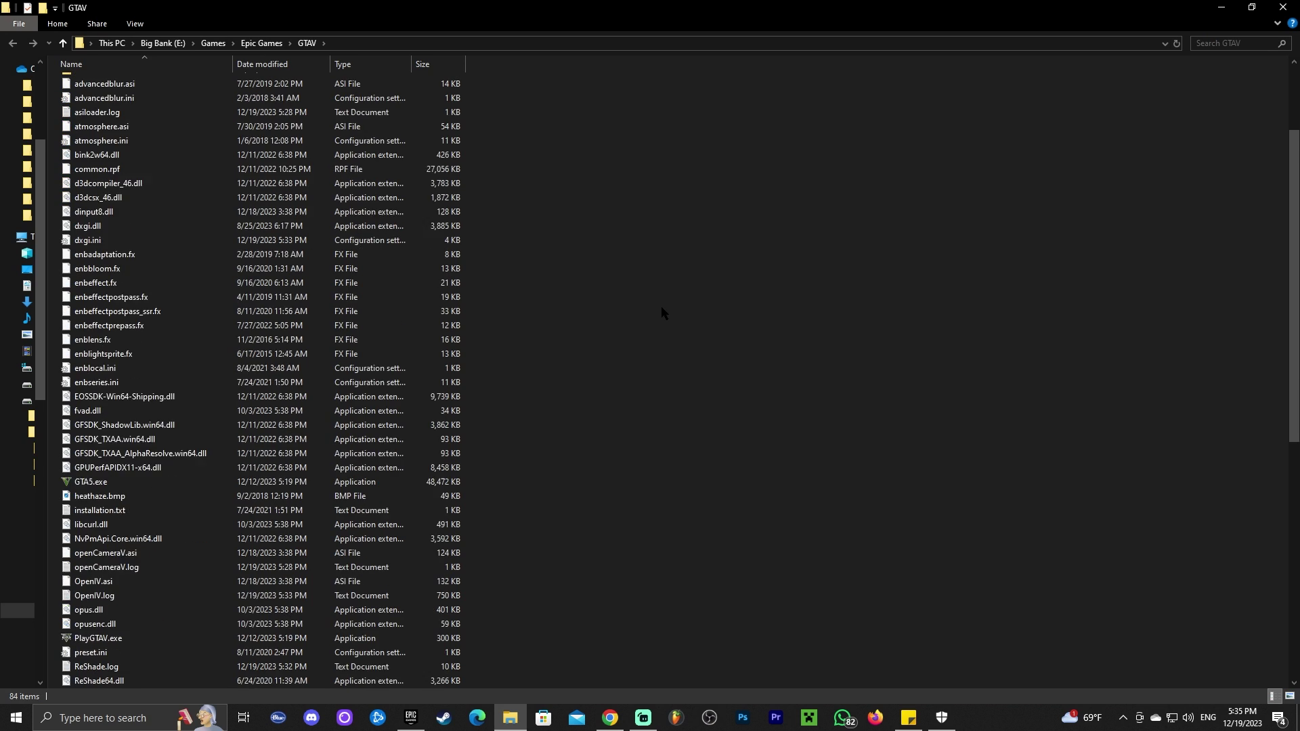
- Scroll down the Epic Games Launcher store page
scroll(661, 306, "down", 3)
scroll(630, 308, "down", 1)
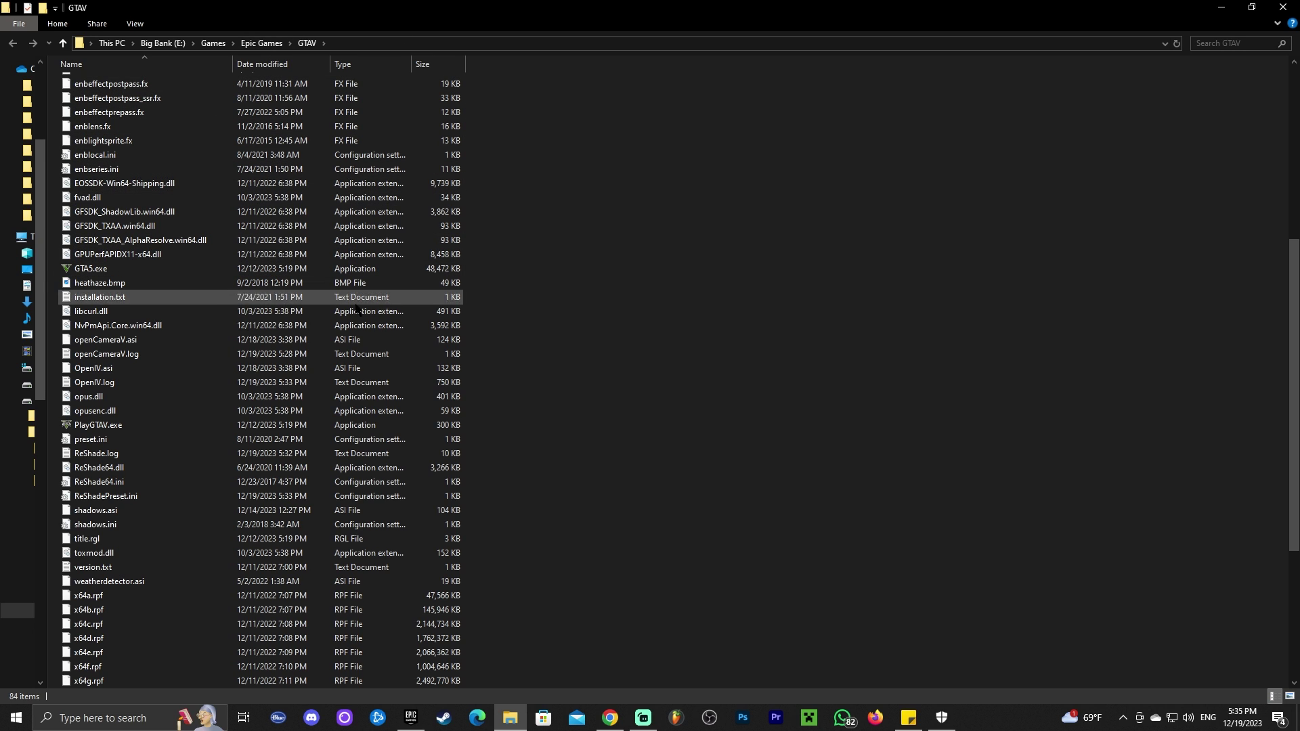
- Set GTA5.exe to run in Windows 7 compatibility mode
right_click(90, 270)
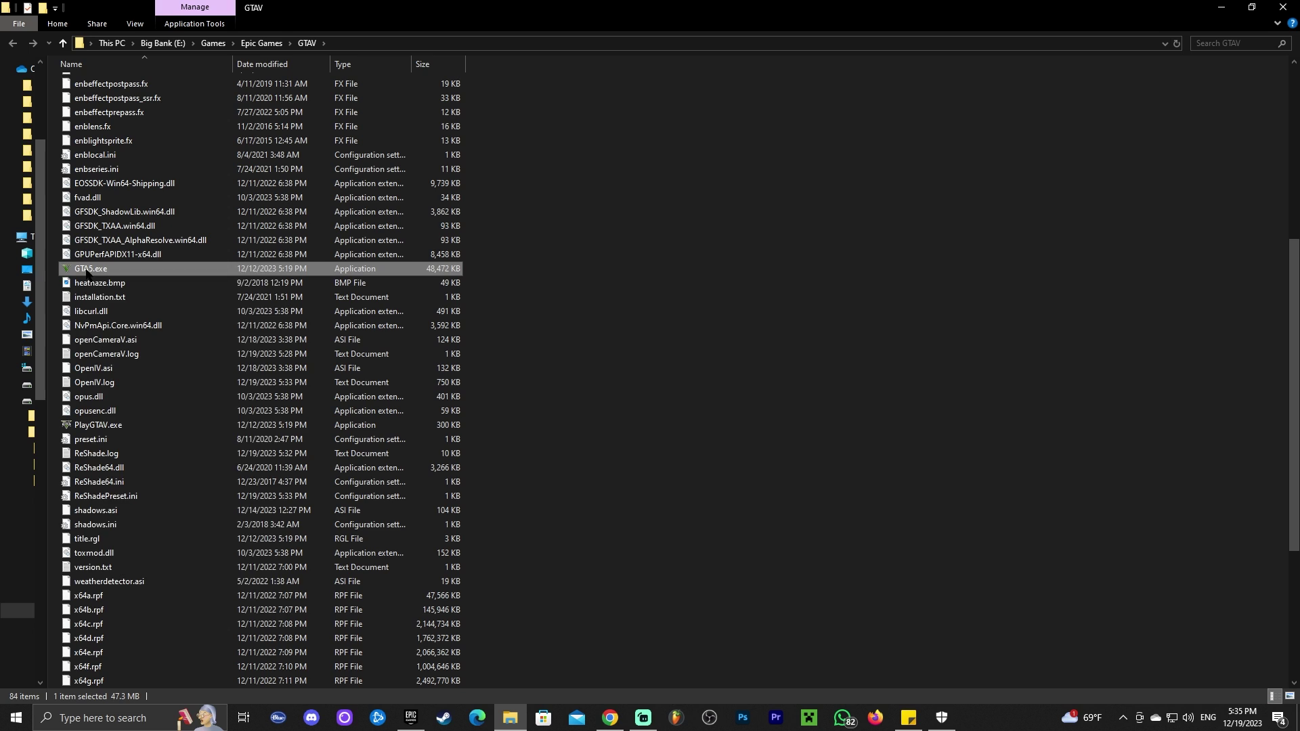
left_click(167, 614)
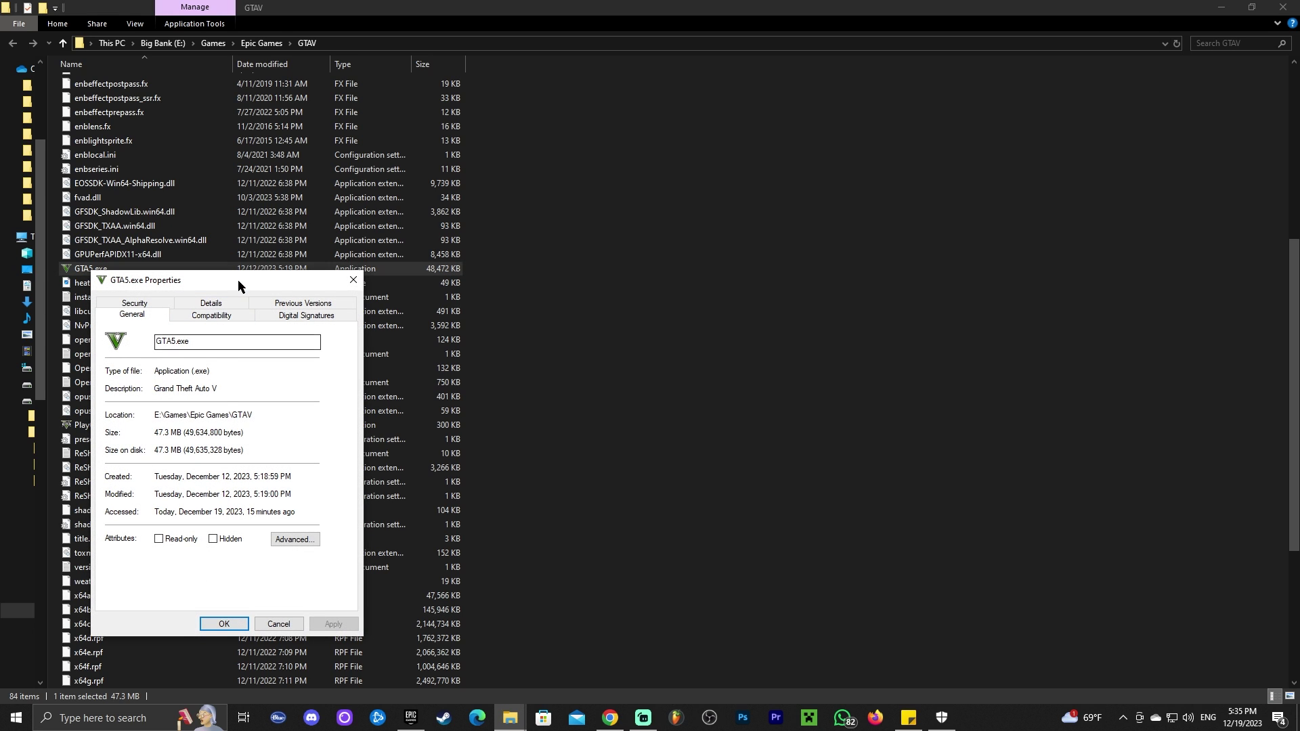
left_click_drag(238, 278, 287, 243)
left_click(274, 285)
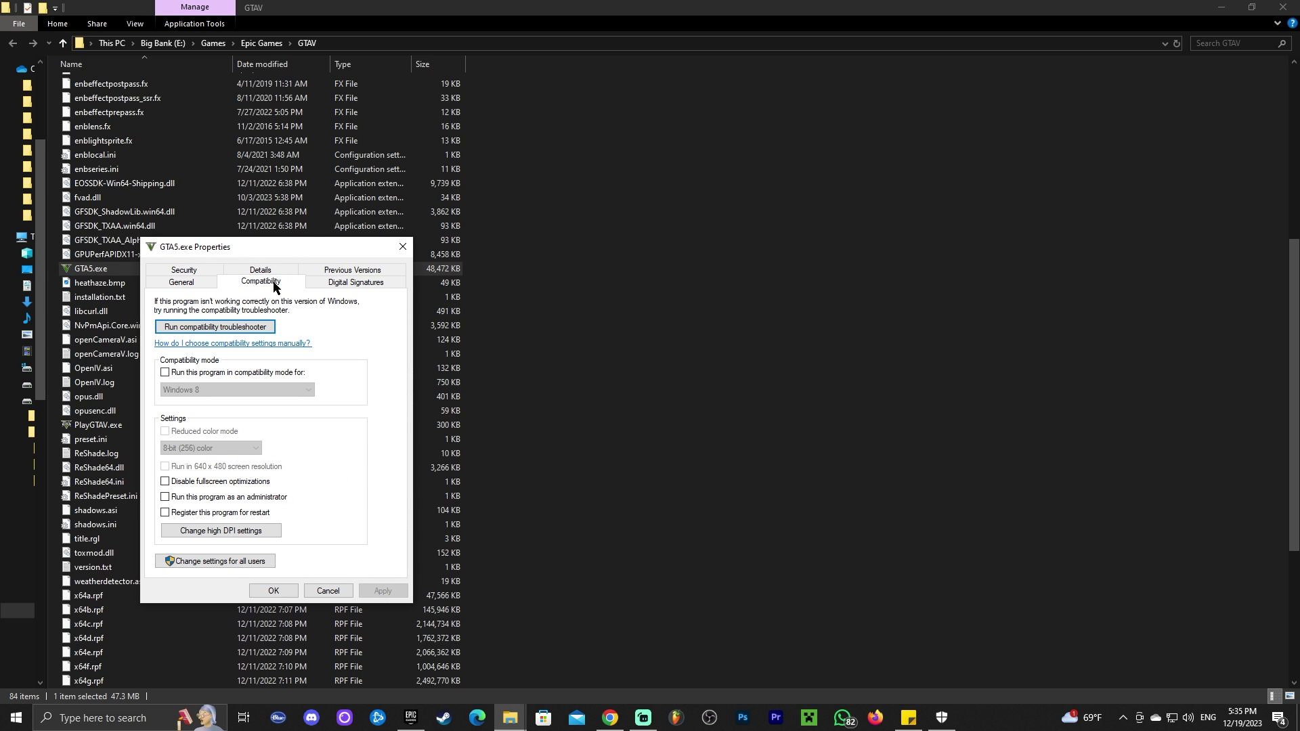
left_click(165, 373)
left_click(205, 391)
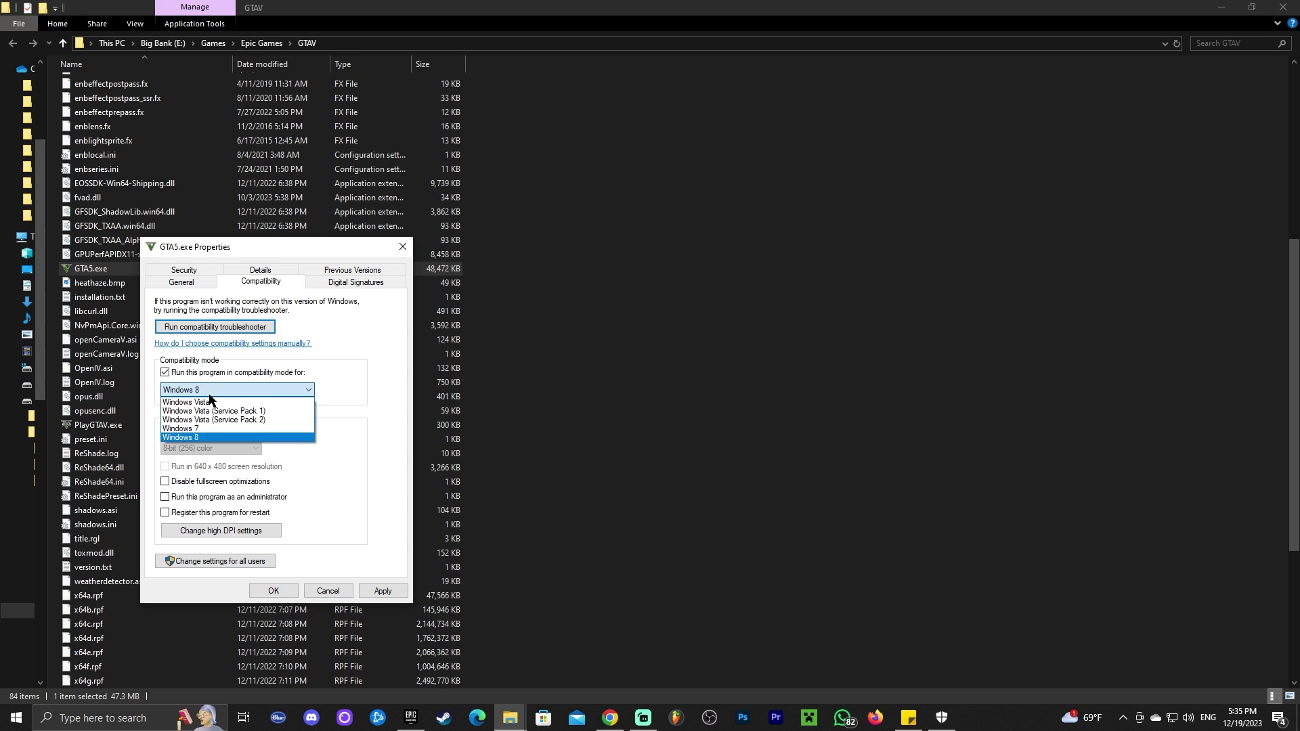
left_click(201, 429)
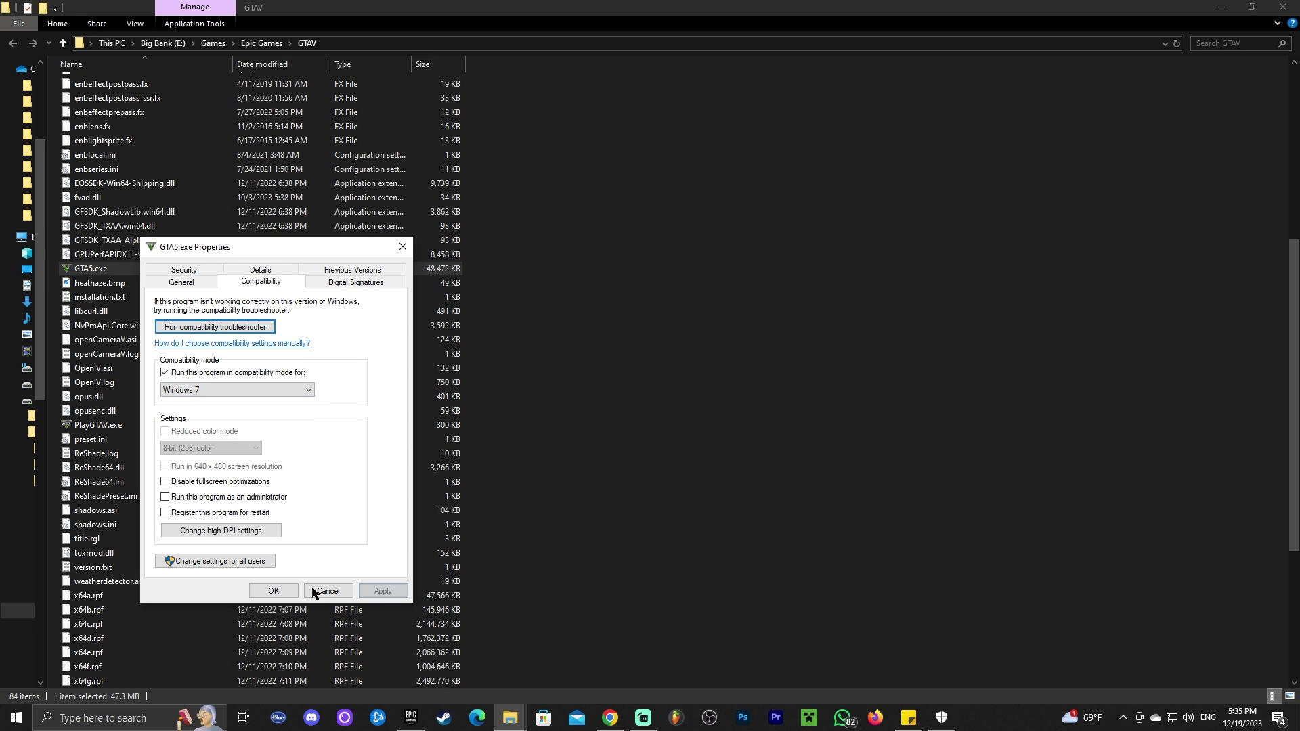
left_click(273, 590)
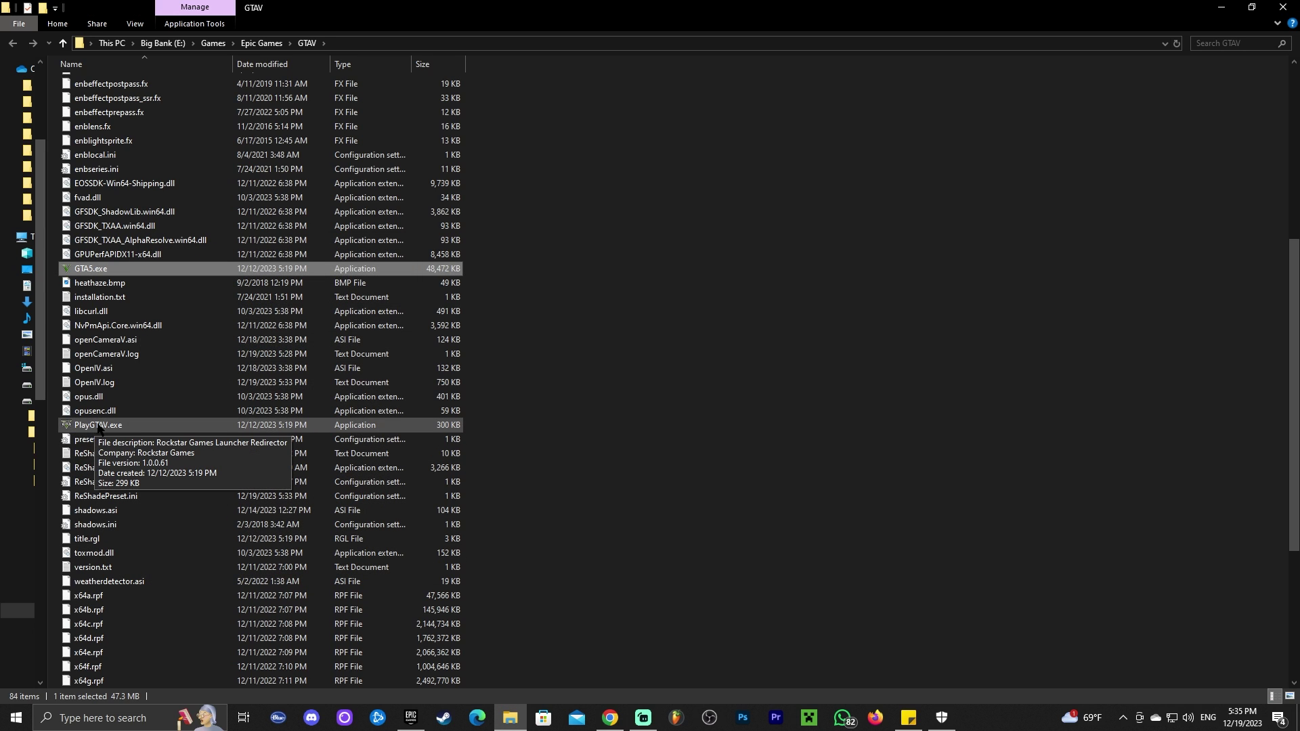
- Set PlayGTAV.exe to run in Windows 7 compatibility mode and apply the change
right_click(123, 428)
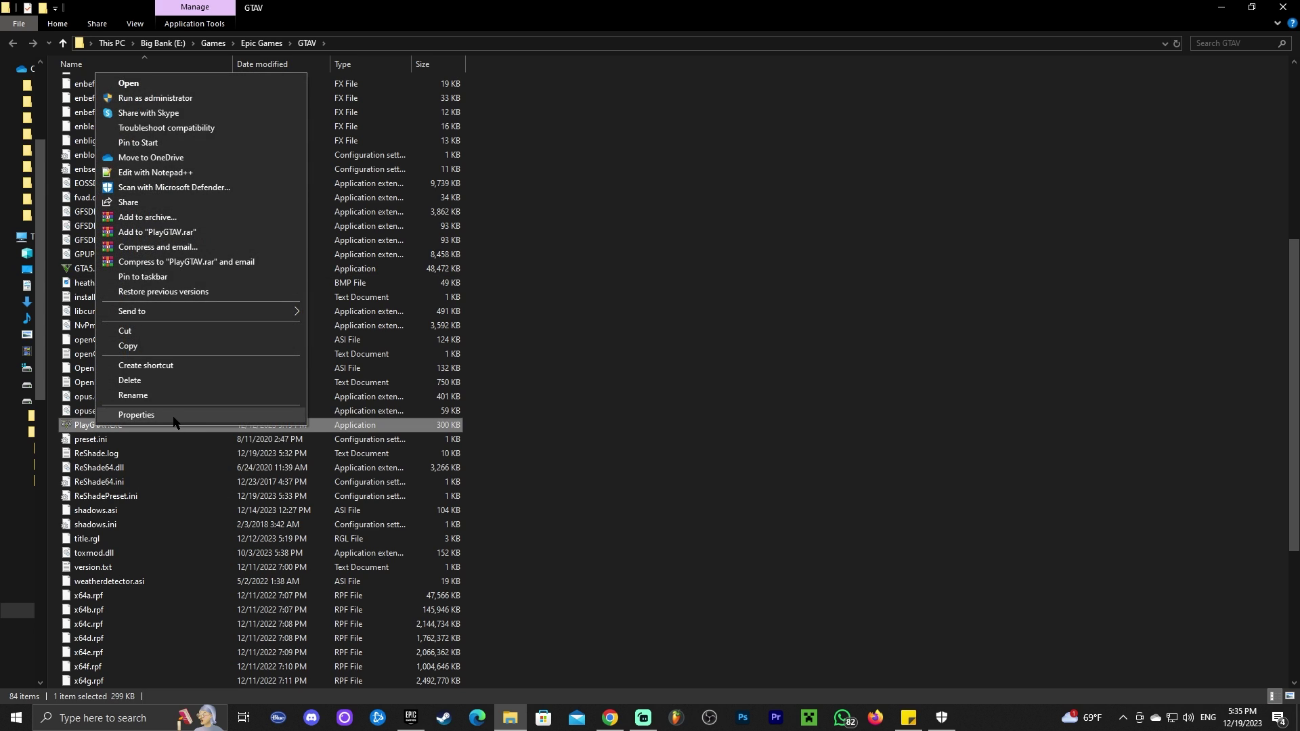
left_click(170, 418)
left_click(220, 375)
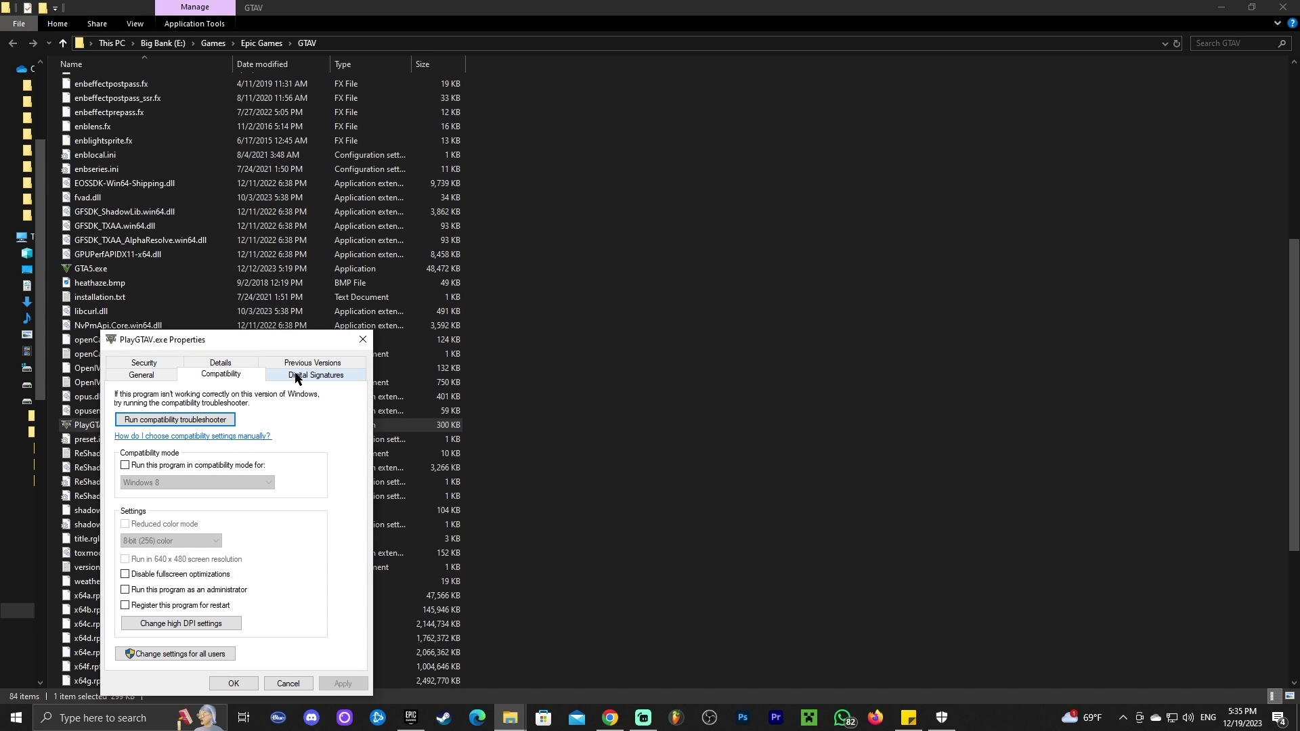
left_click(128, 467)
left_click(163, 482)
left_click(160, 515)
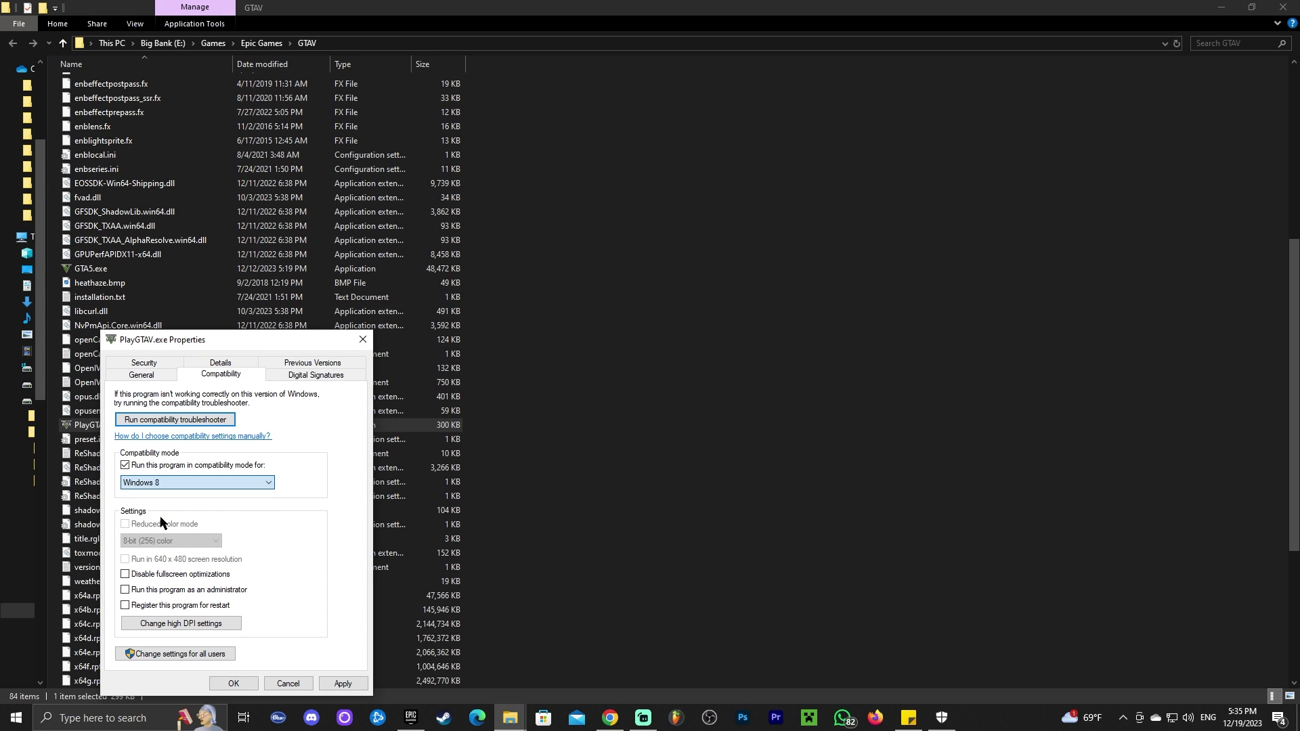
left_click(343, 684)
left_click(233, 683)
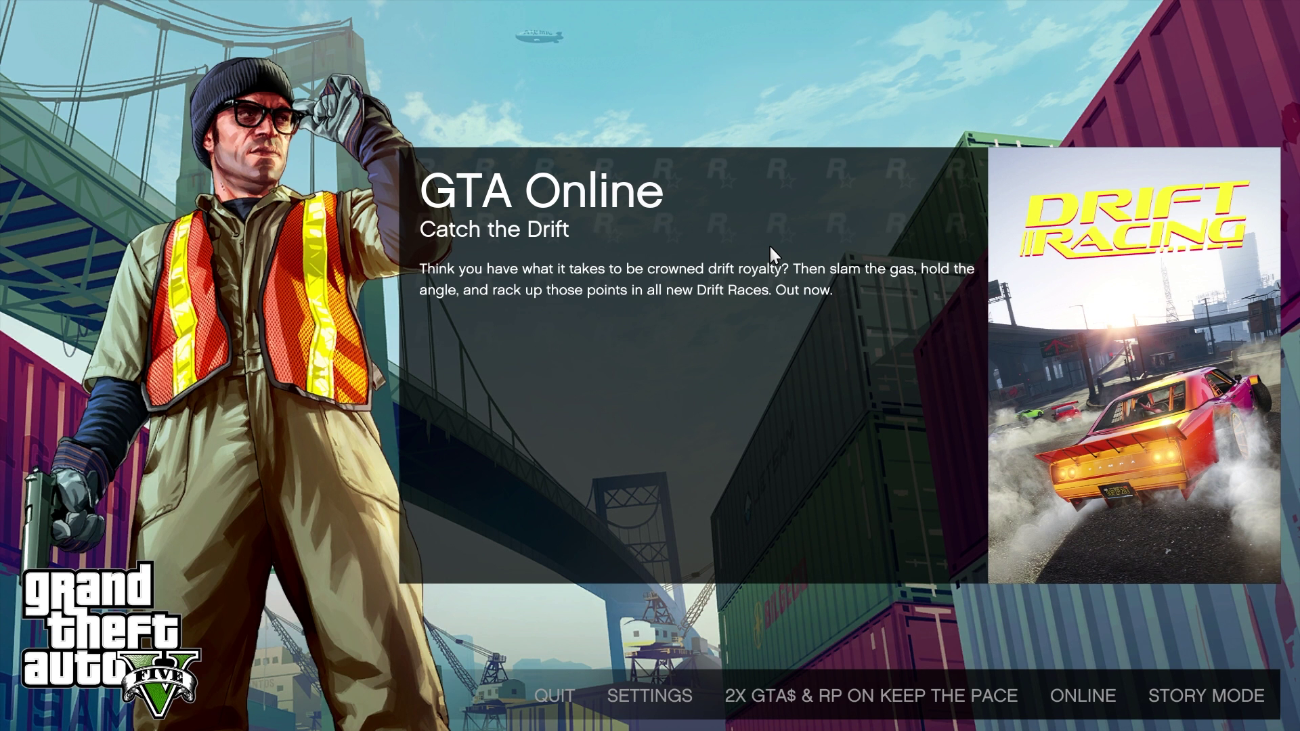
- Toggle the ReShade overlay on and off with Home, then start Story Mode
key("Home")
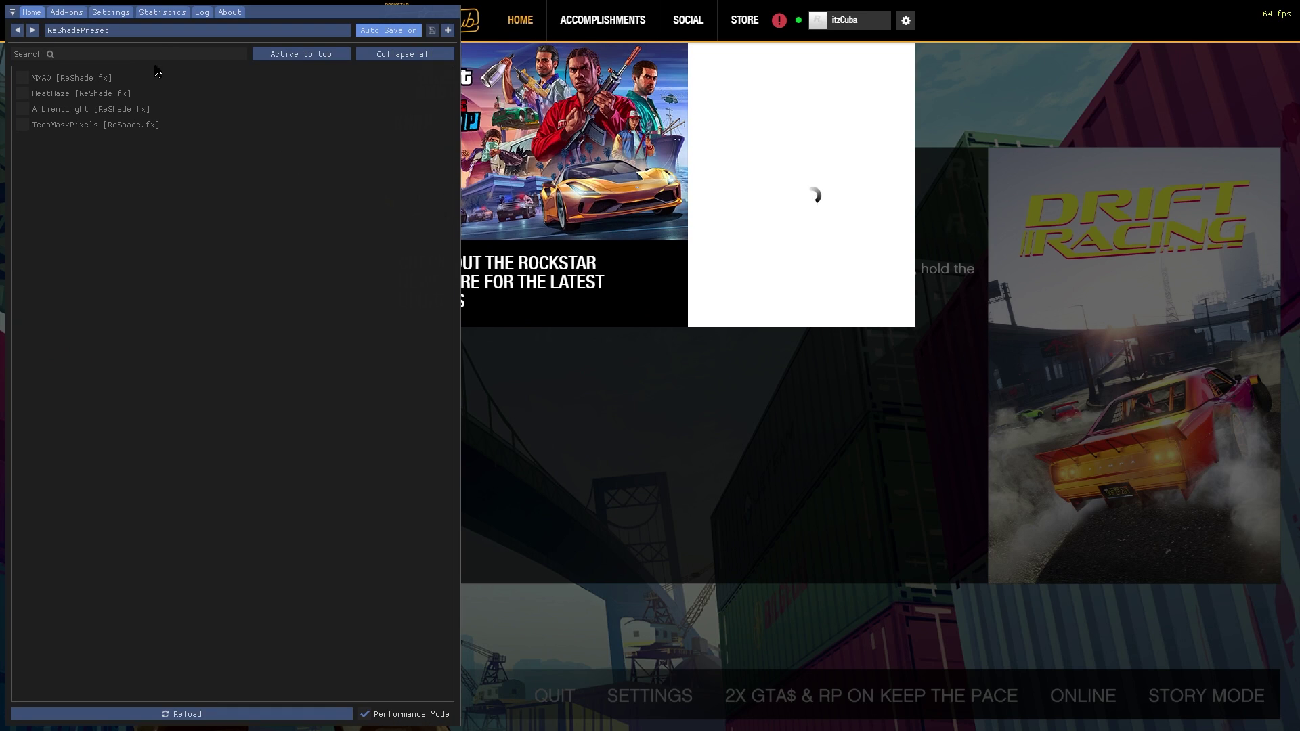
key("Home")
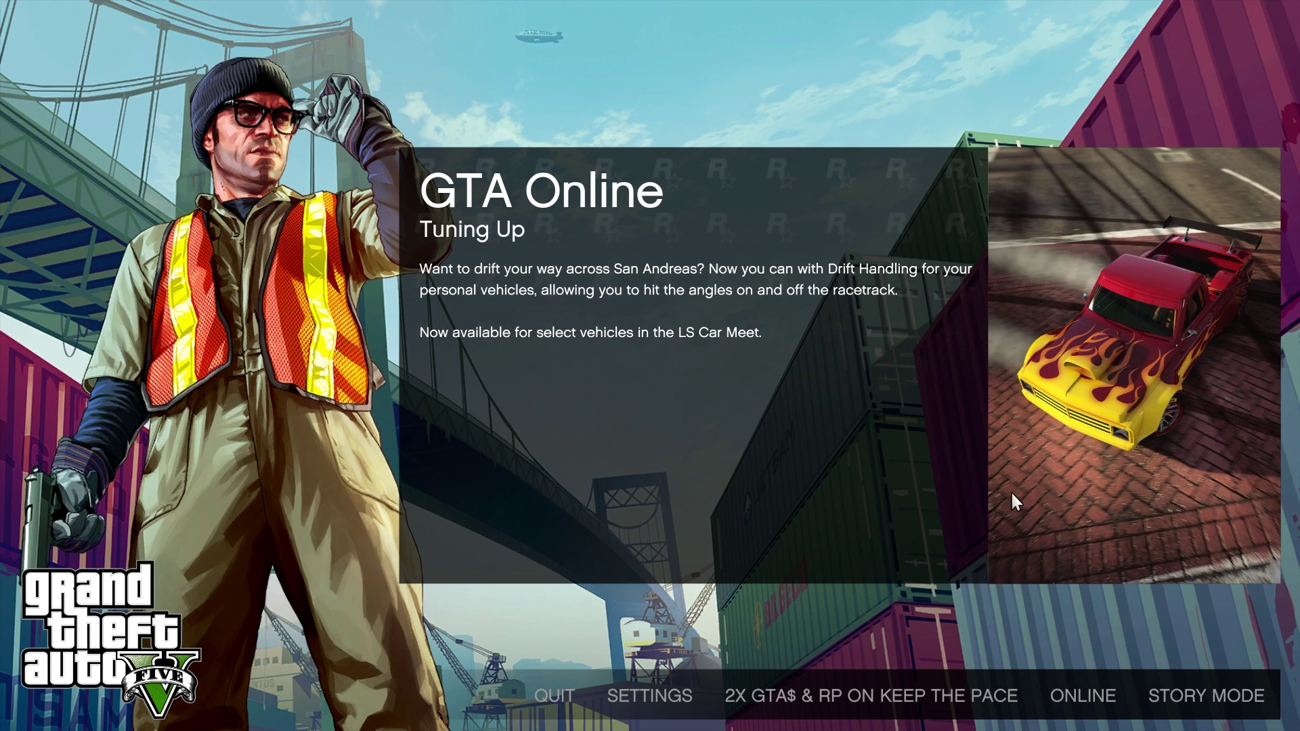
left_click(1212, 693)
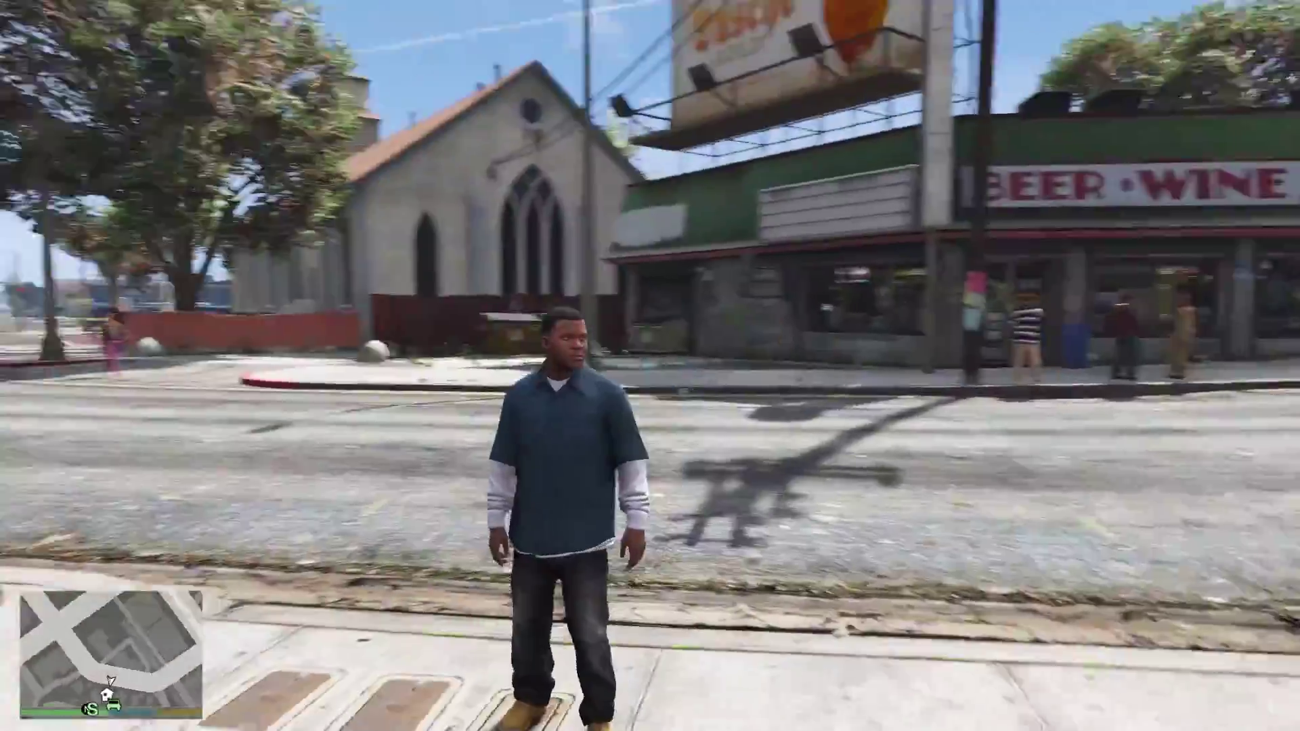
- Walk the character forward along the sidewalk, turn around, and throw a punch
key("w")
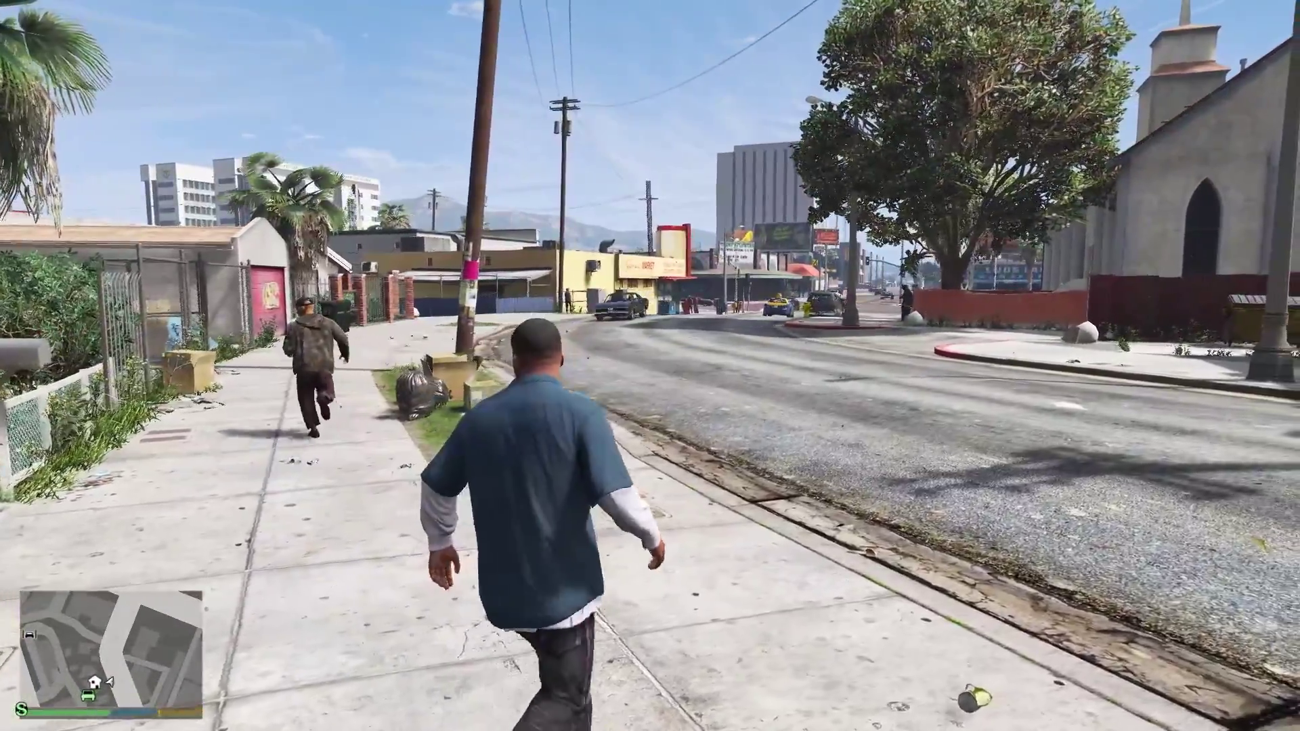
key("s")
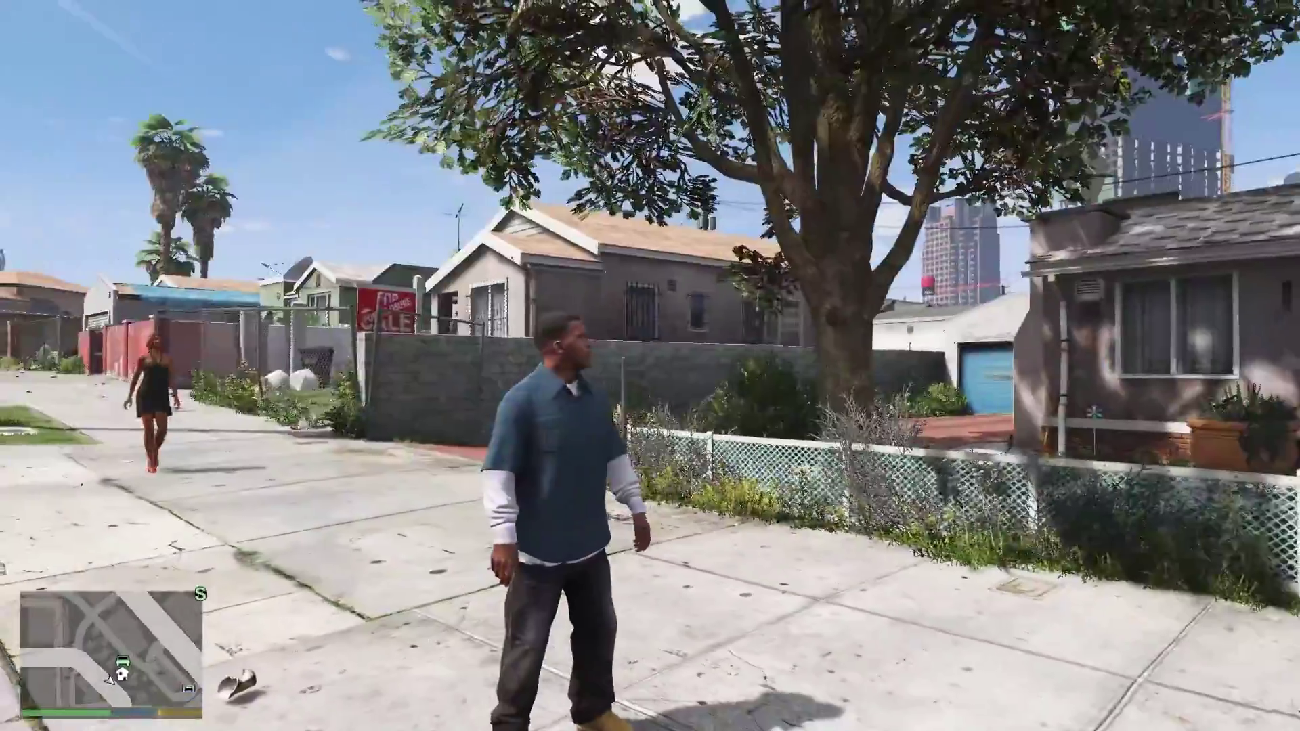
key("r")
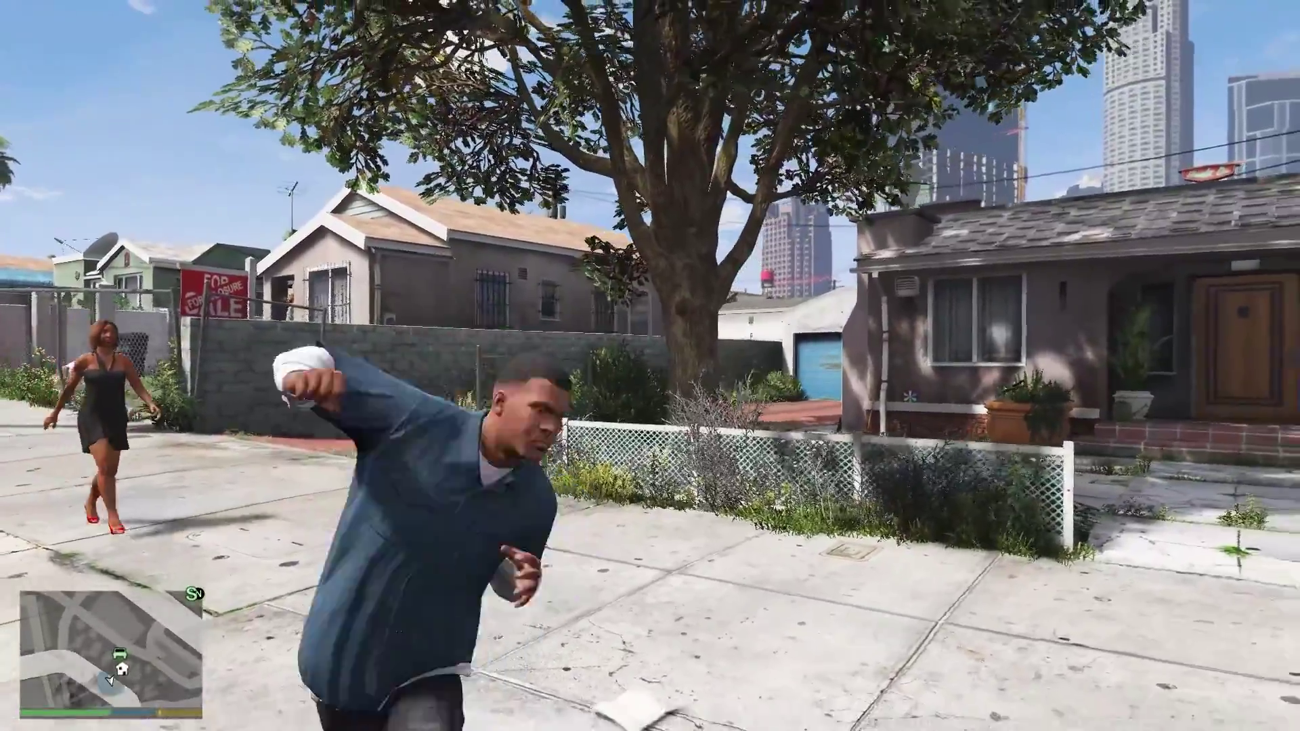